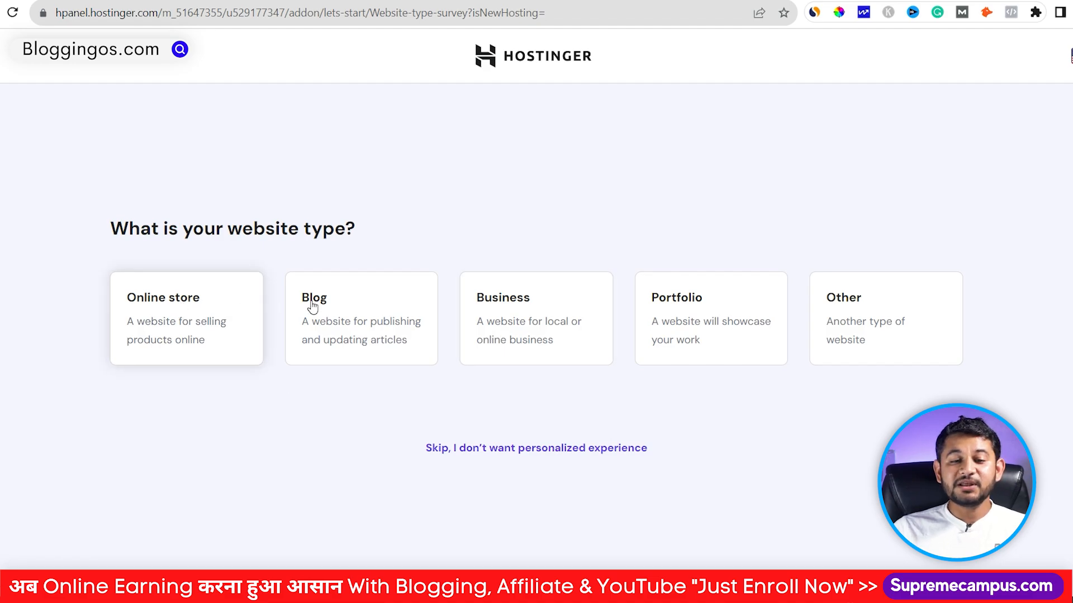
Step: Set the website type to Business and choose to create an empty website
click(478, 311)
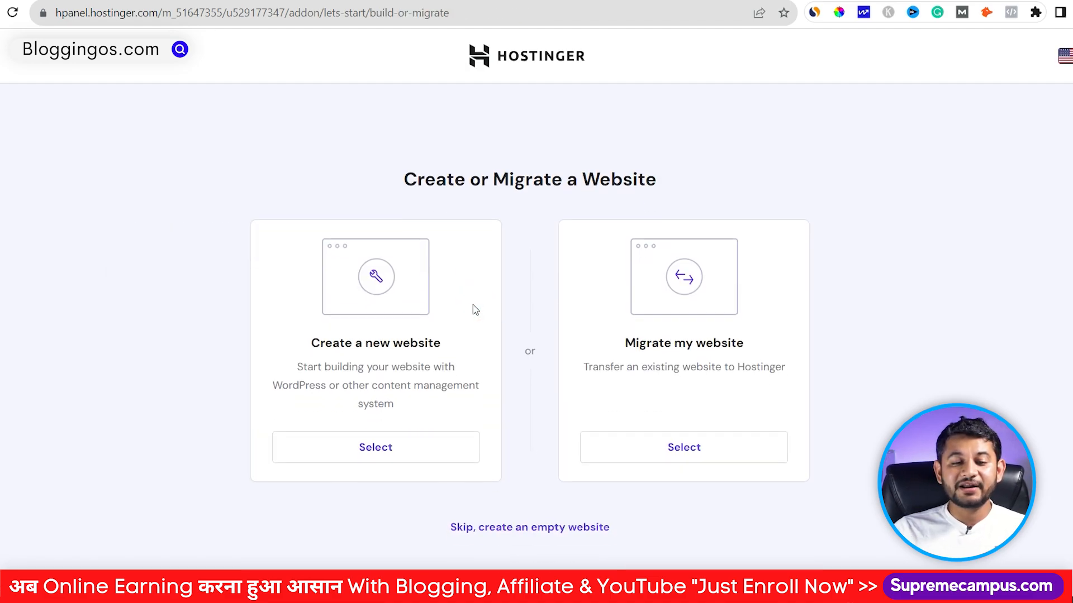
click(481, 528)
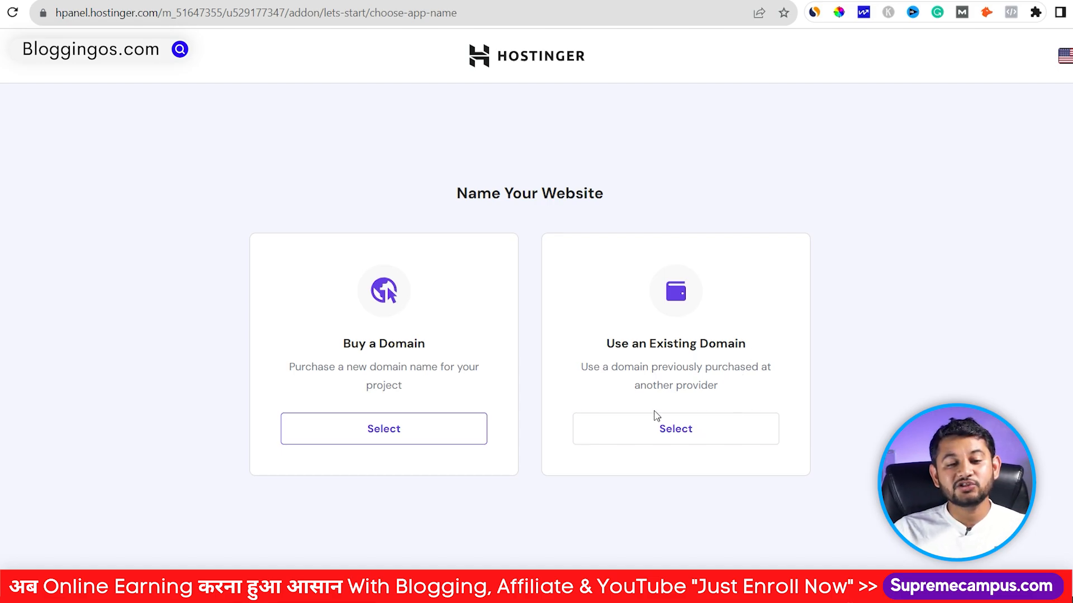
Step: Name the website with the existing domain techypix.com and complete the domain setup
click(436, 438)
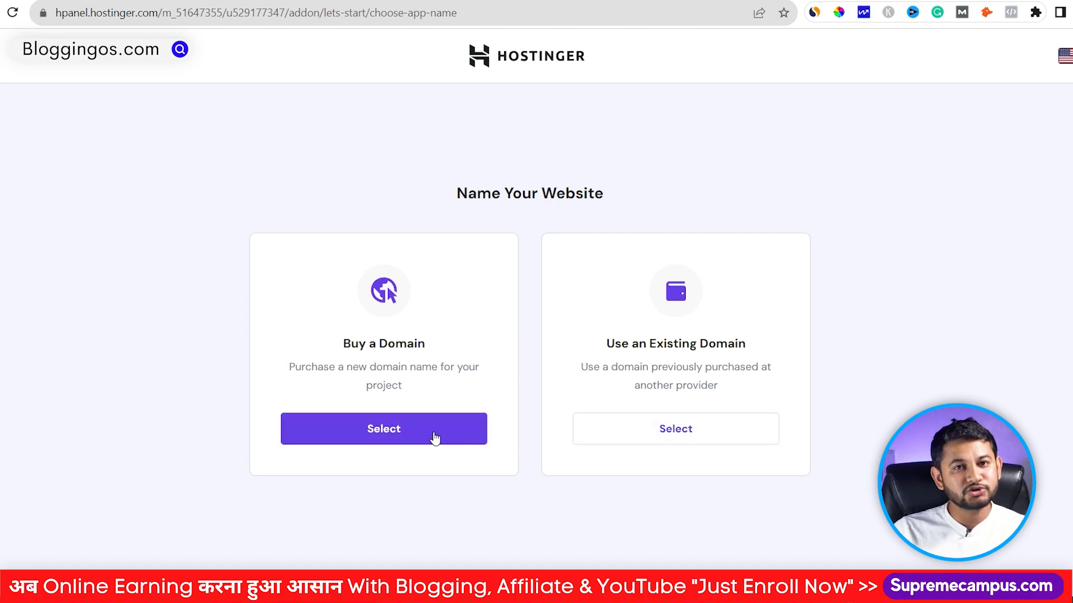
click(682, 436)
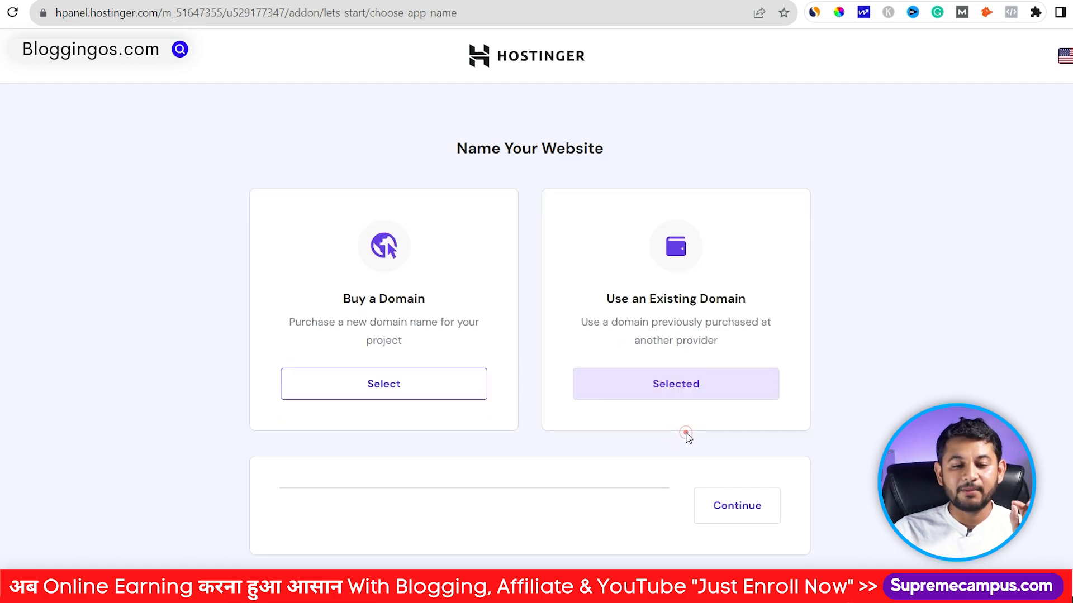
click(433, 494)
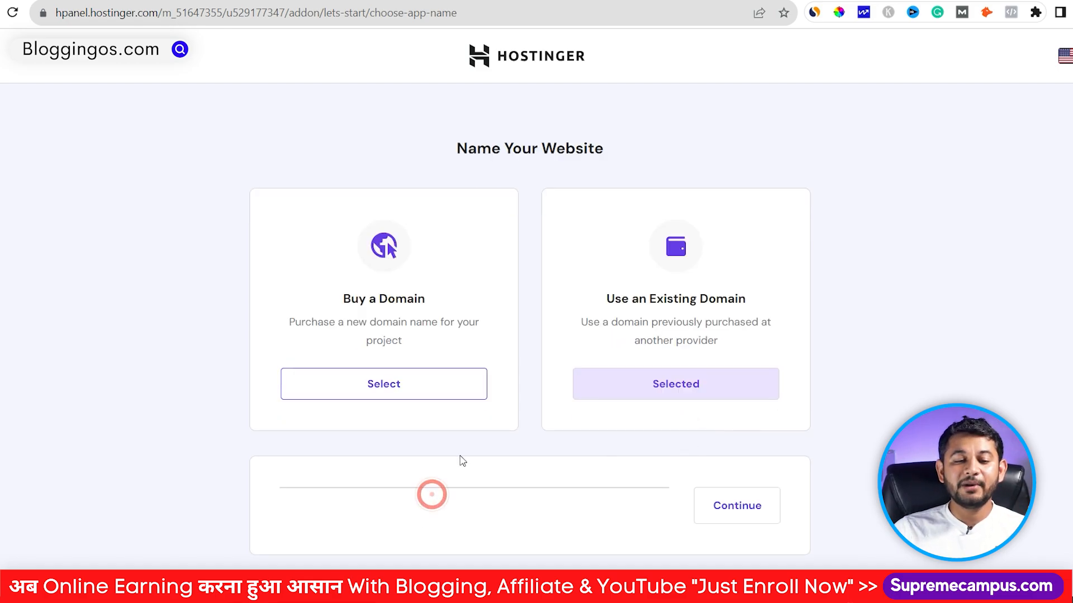
click(436, 494)
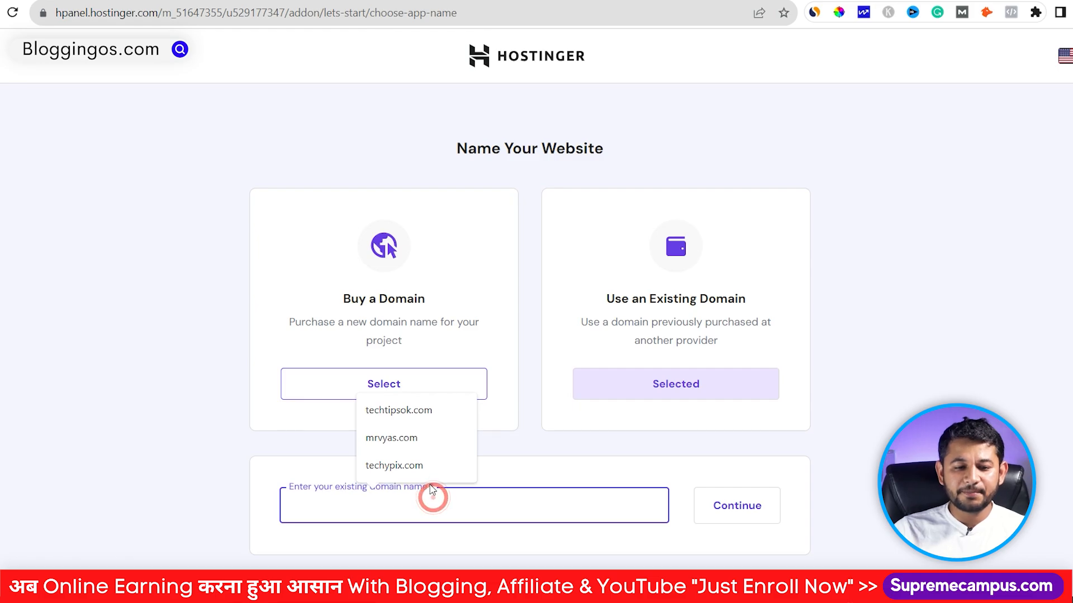
click(424, 465)
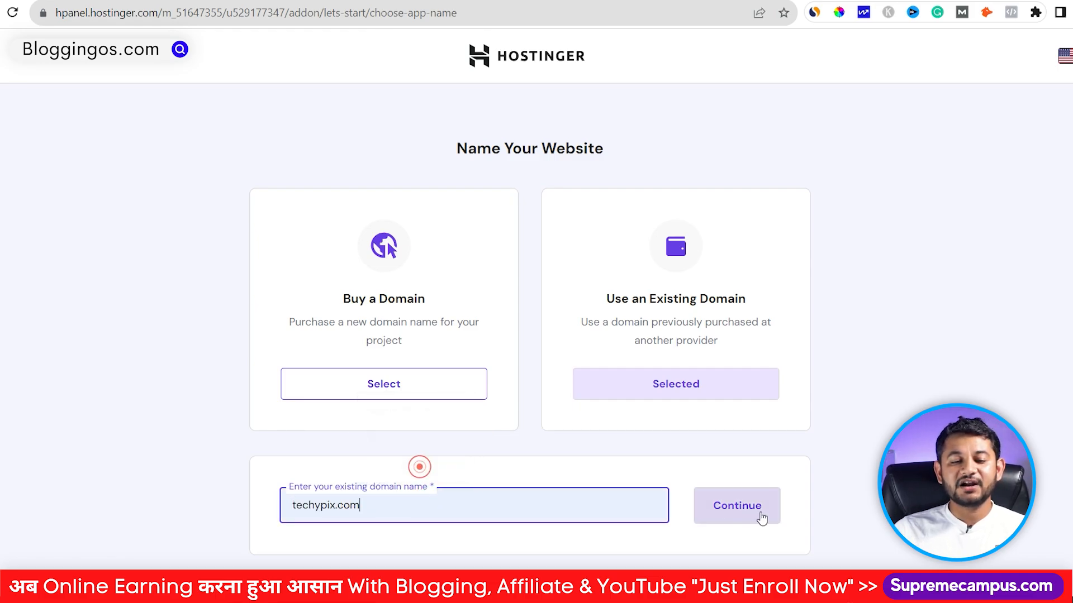
click(758, 502)
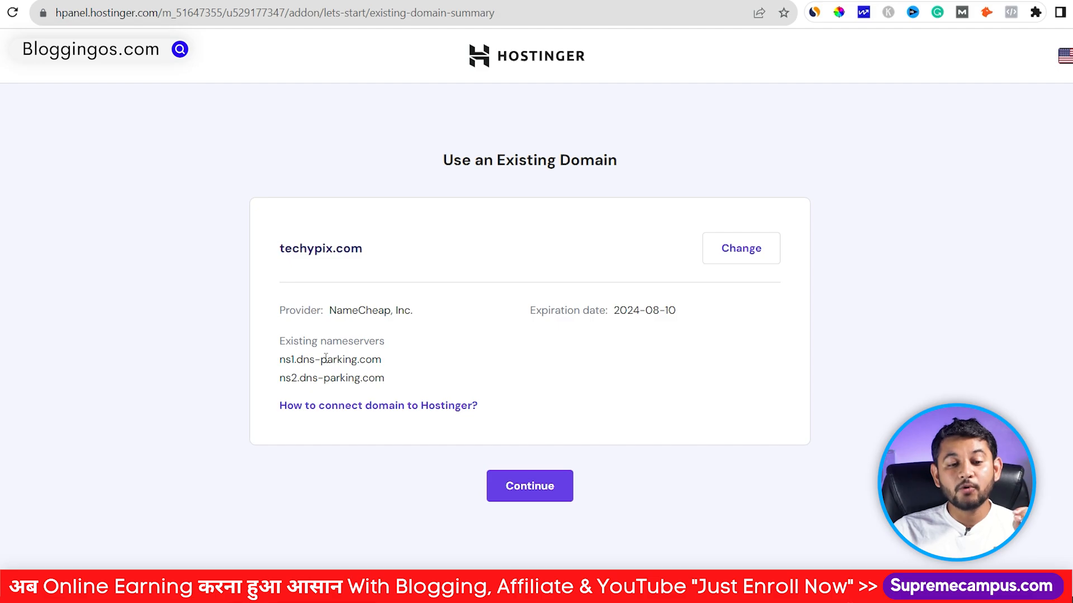
drag(326, 358, 367, 360)
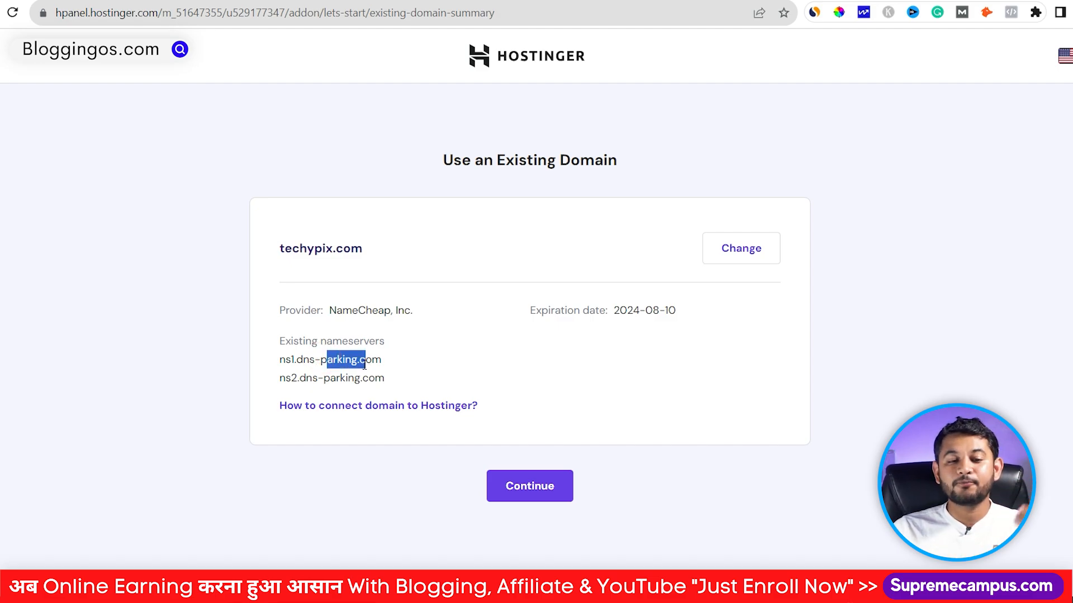
click(540, 485)
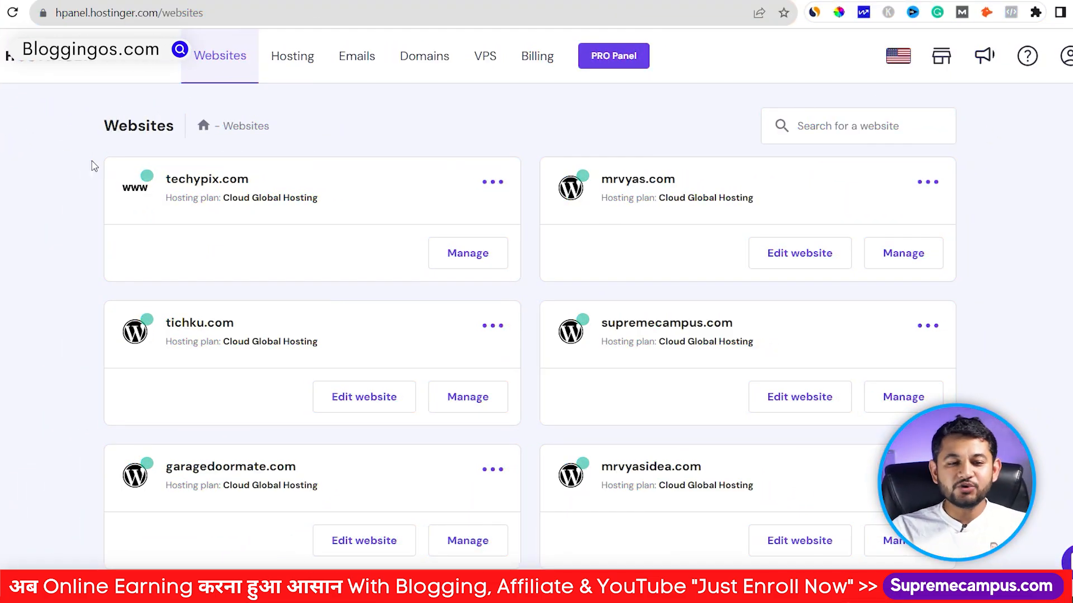
Step: Start a WordPress installation for techypix.com from its hosting dashboard's auto installer
click(467, 262)
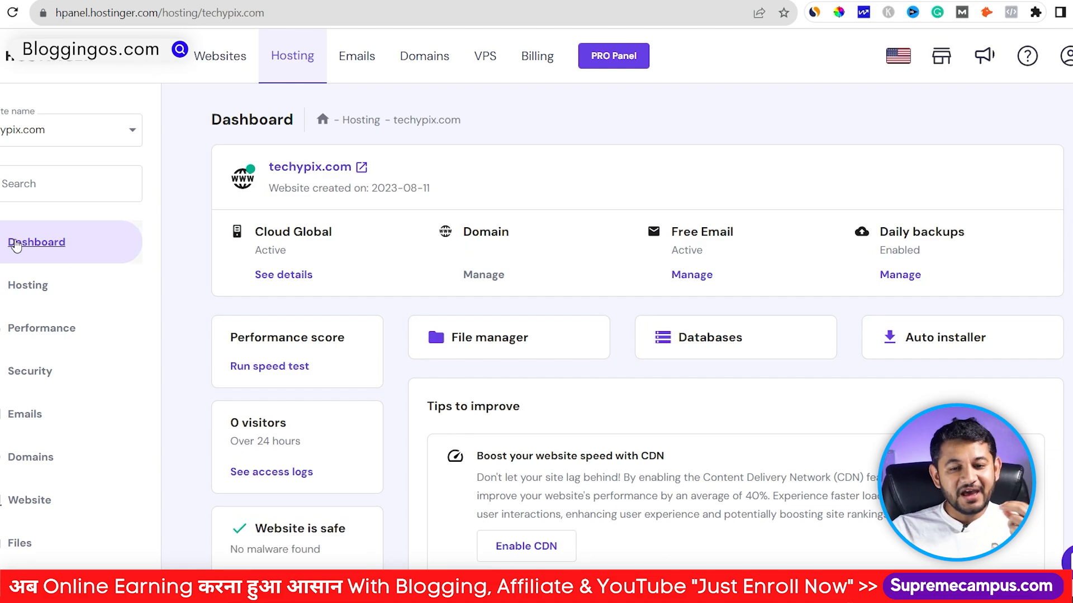
click(880, 342)
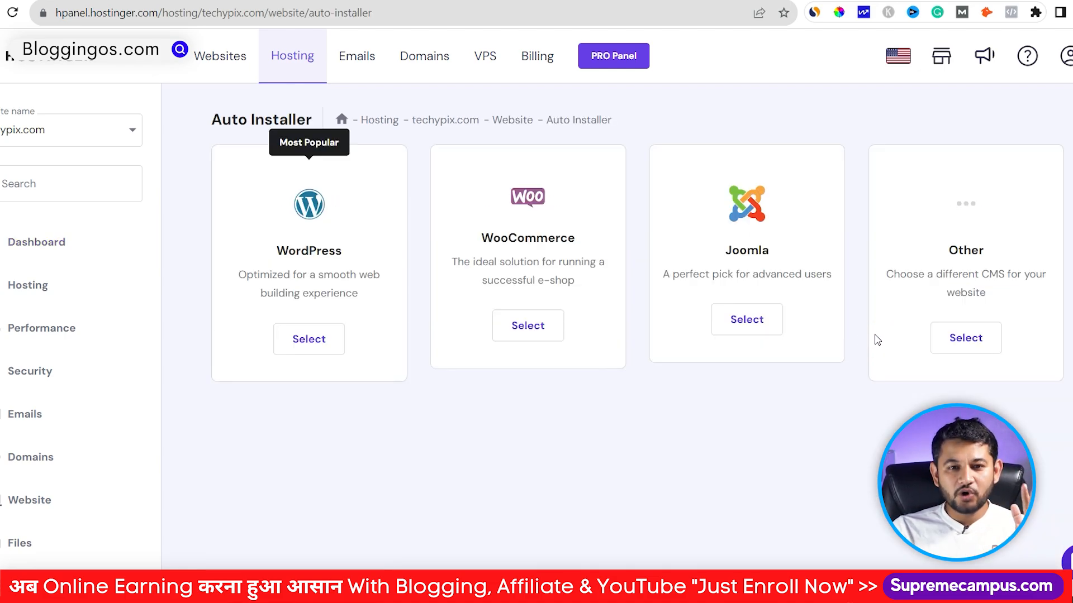
click(316, 332)
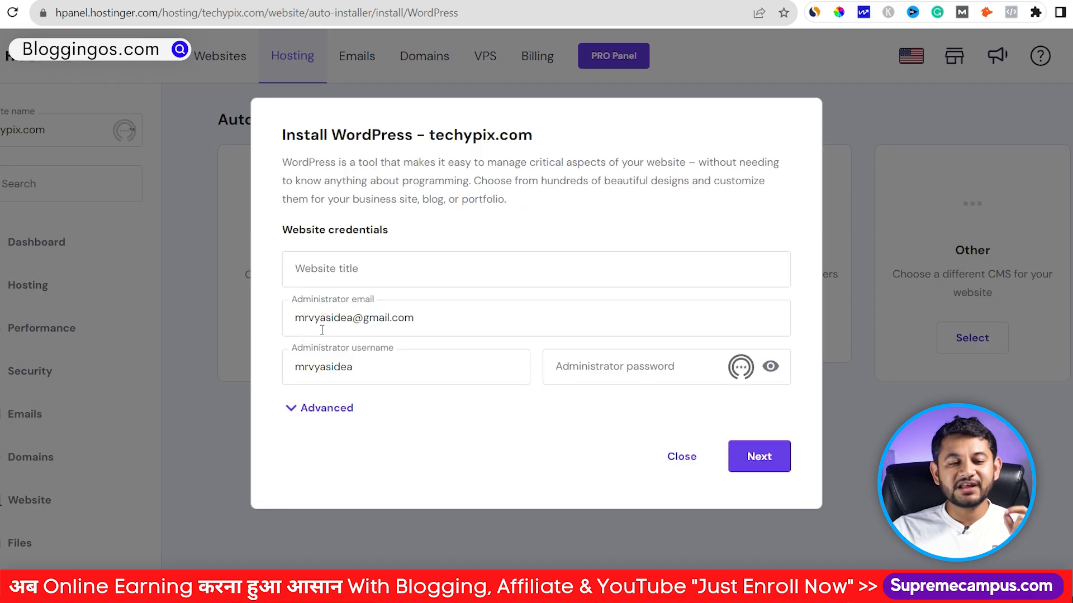
Step: Set the website title of the WordPress installation to Techy Pix
click(363, 269)
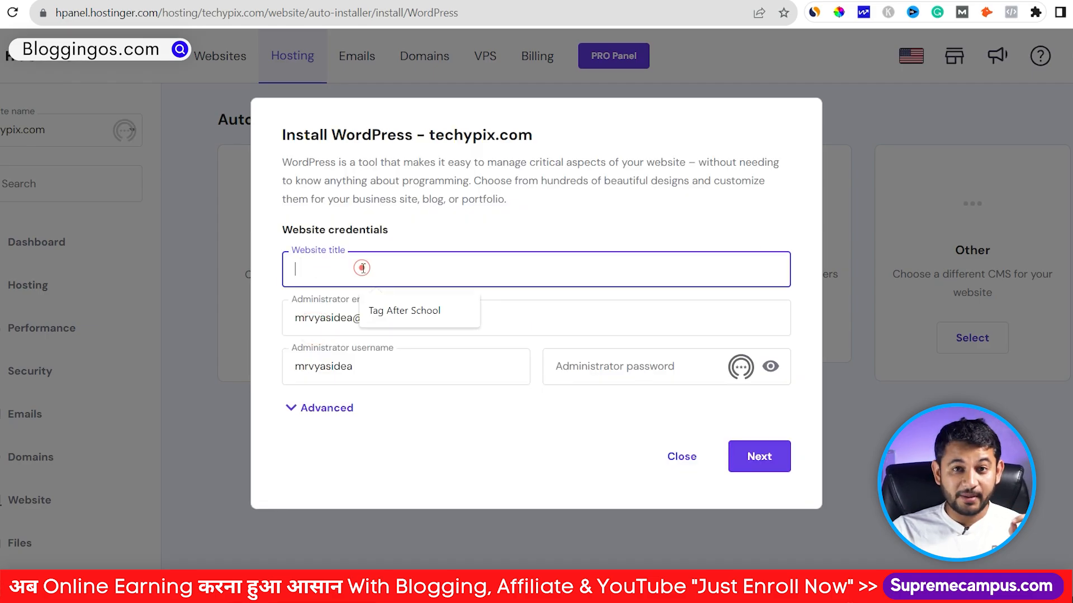
text(tECHUY)
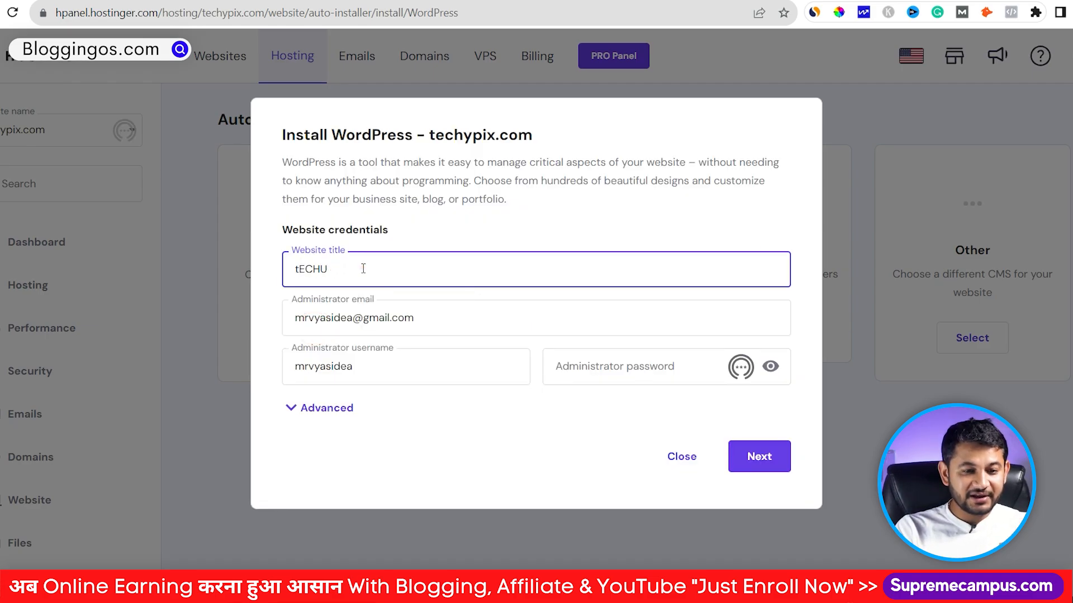
key(BackSpace)
key(BackSpace)
key(BackSpace)
text(Techy Pix)
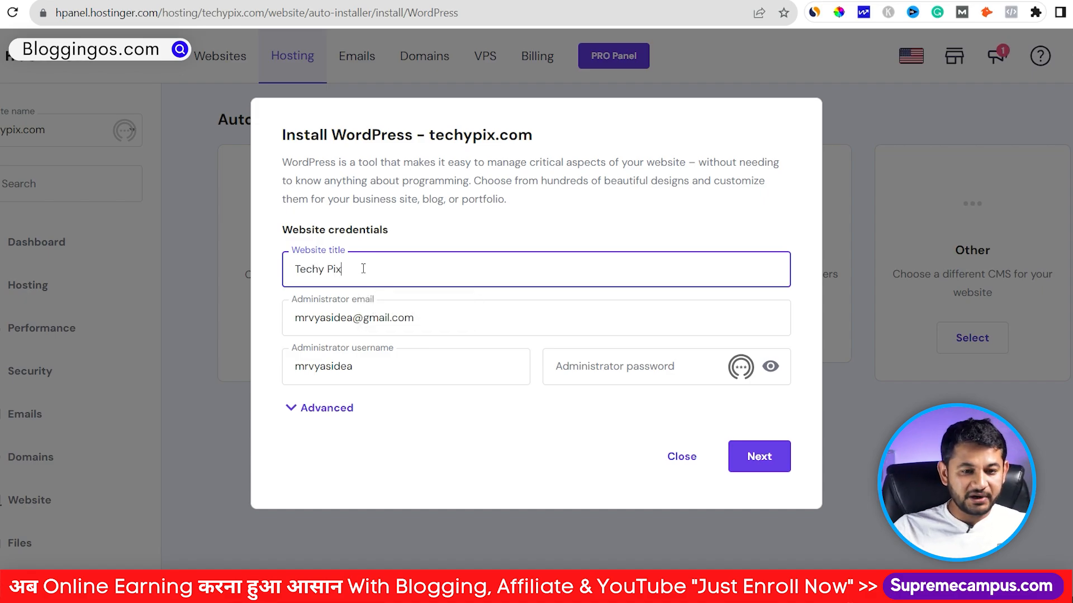
Step: Enter the administrator username and administrator password, and install WordPress 6.3 in English with minor-version updates only
double_click(337, 369)
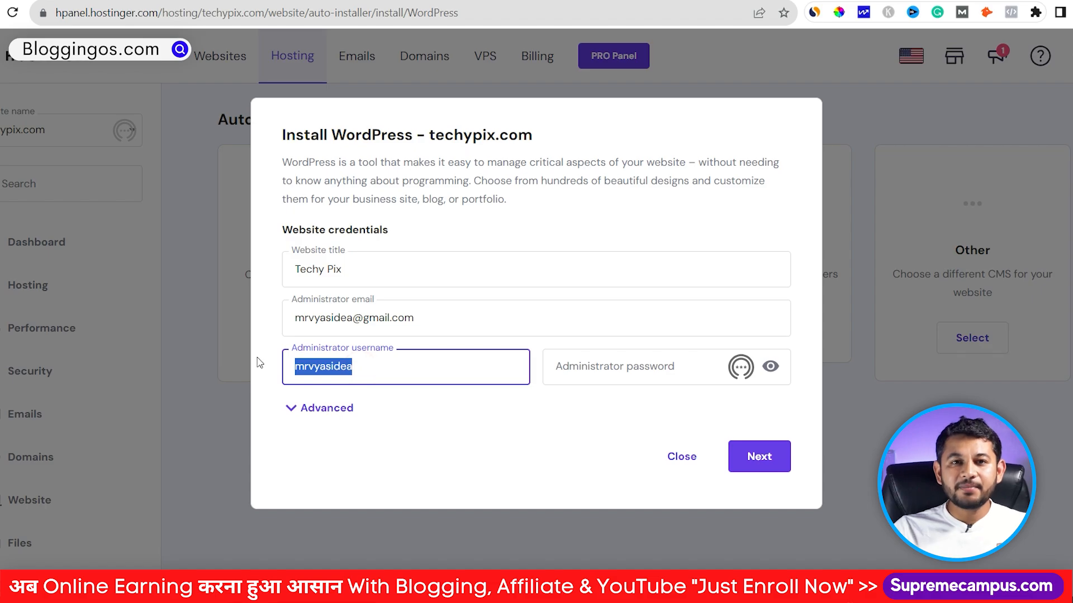
text(mrvya)
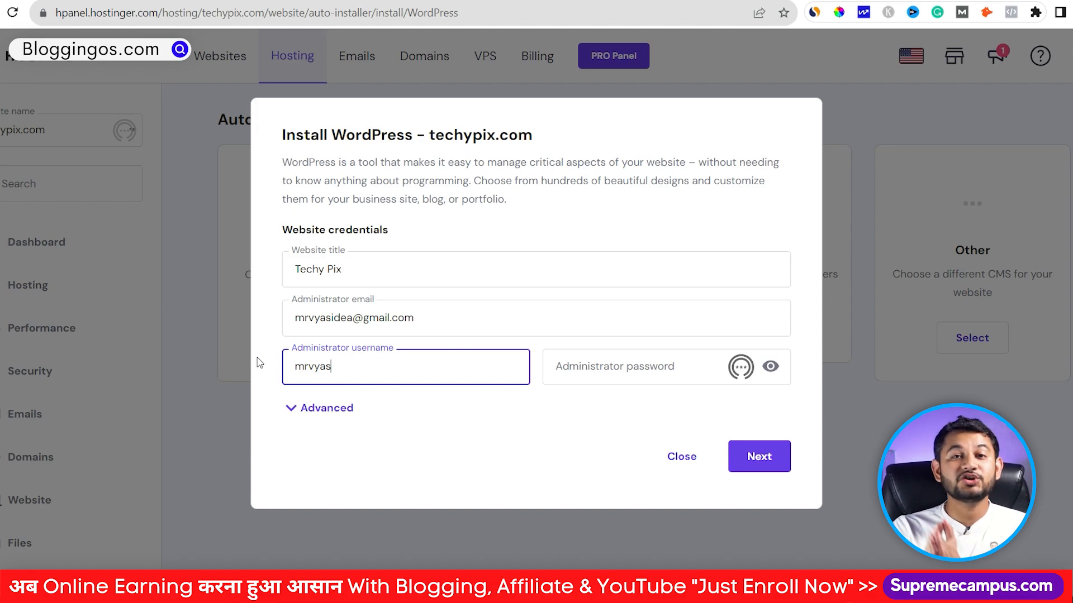
key(Tab)
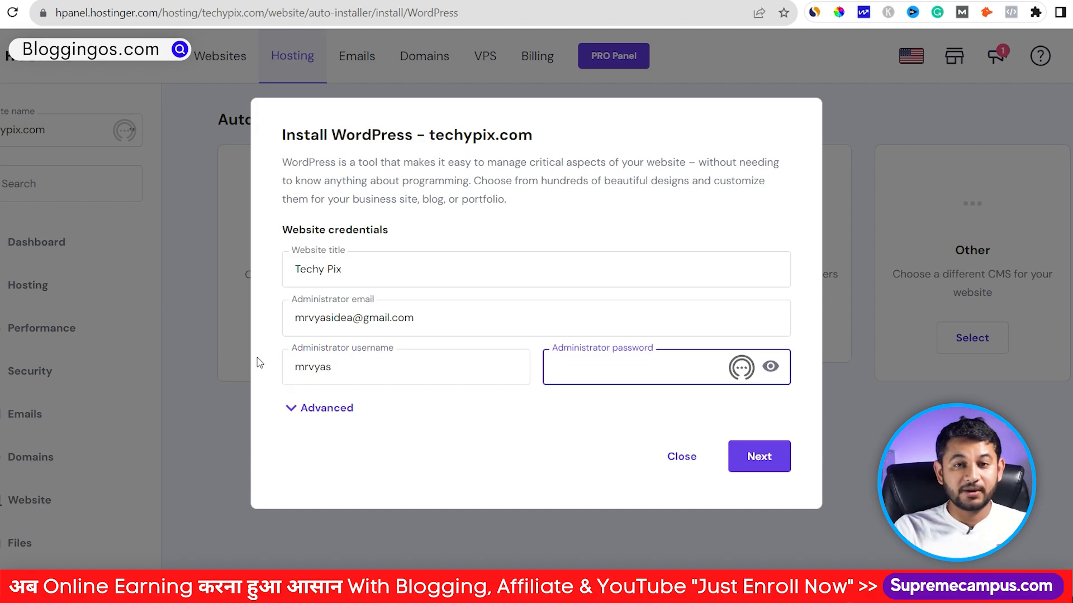
text(•••)
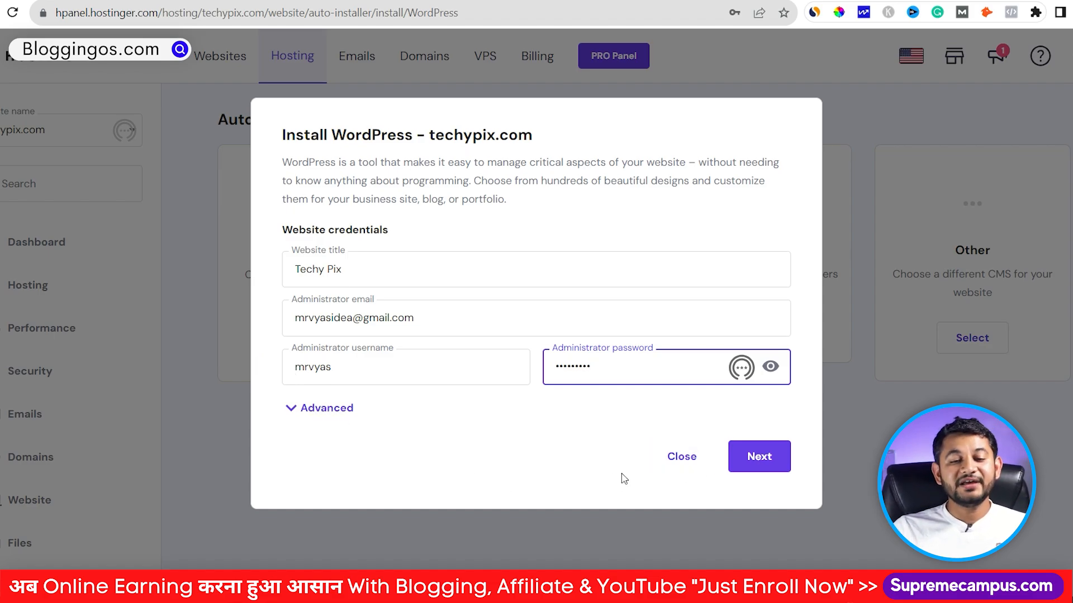
click(766, 463)
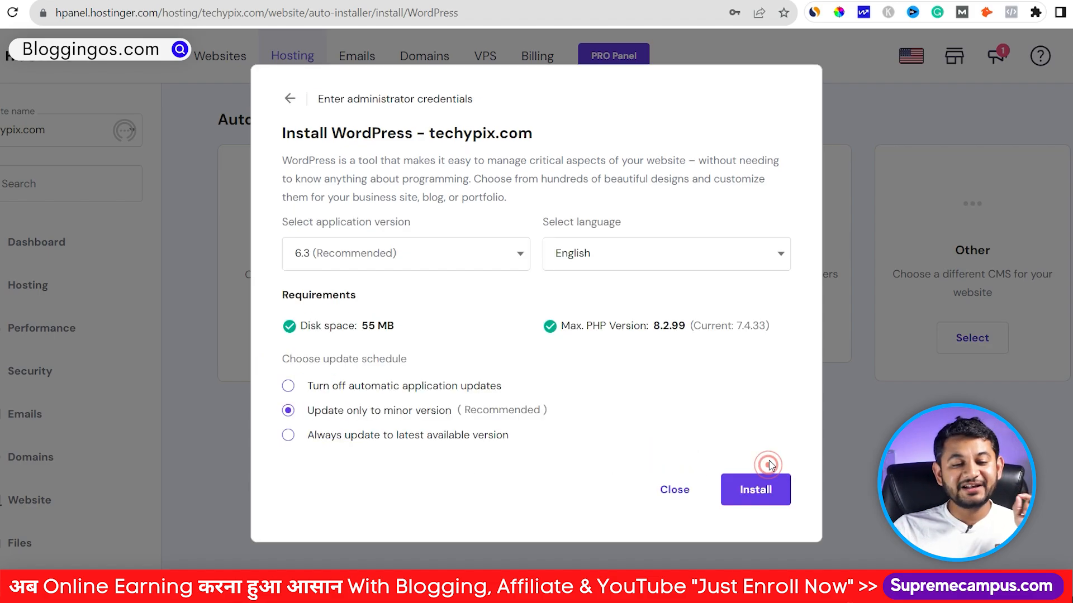
click(756, 487)
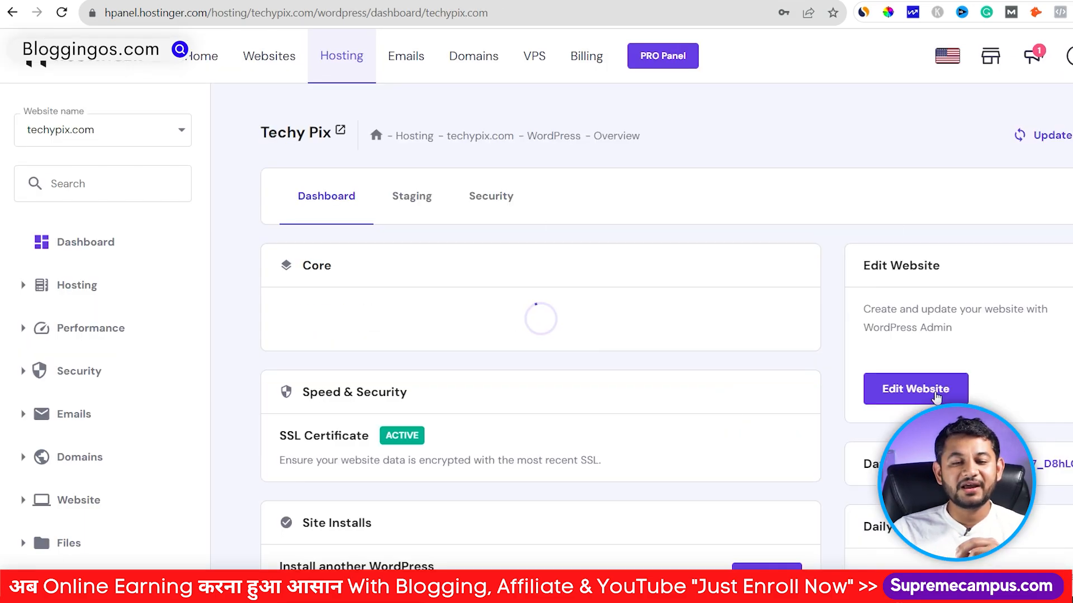
Step: Open the WordPress admin area of Techy Pix for editing and look over its dashboard
click(931, 391)
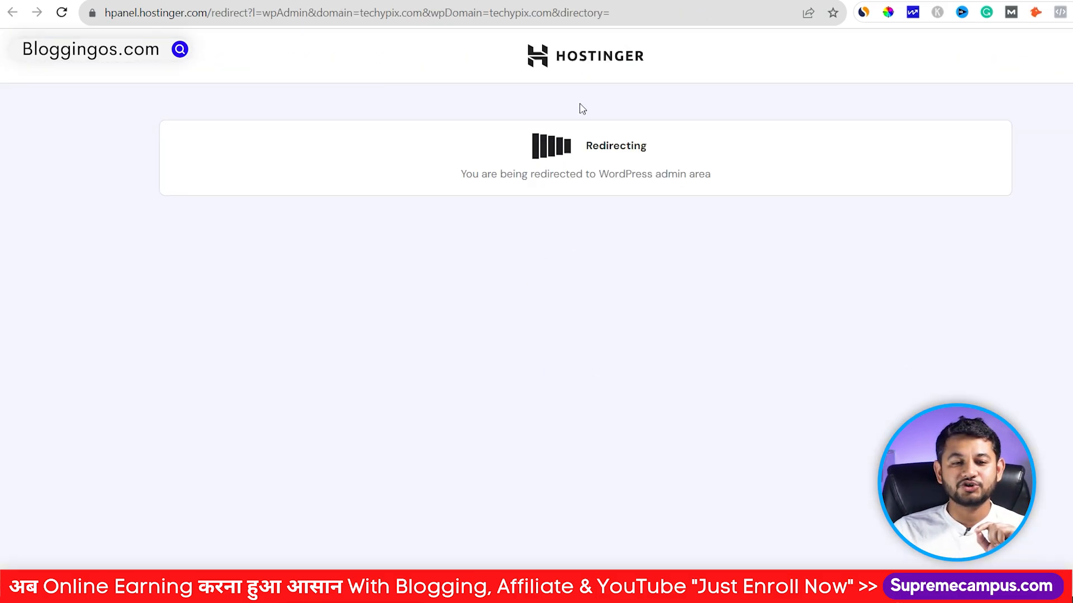
scroll(498, 186, down, 9)
scroll(496, 186, up, 8)
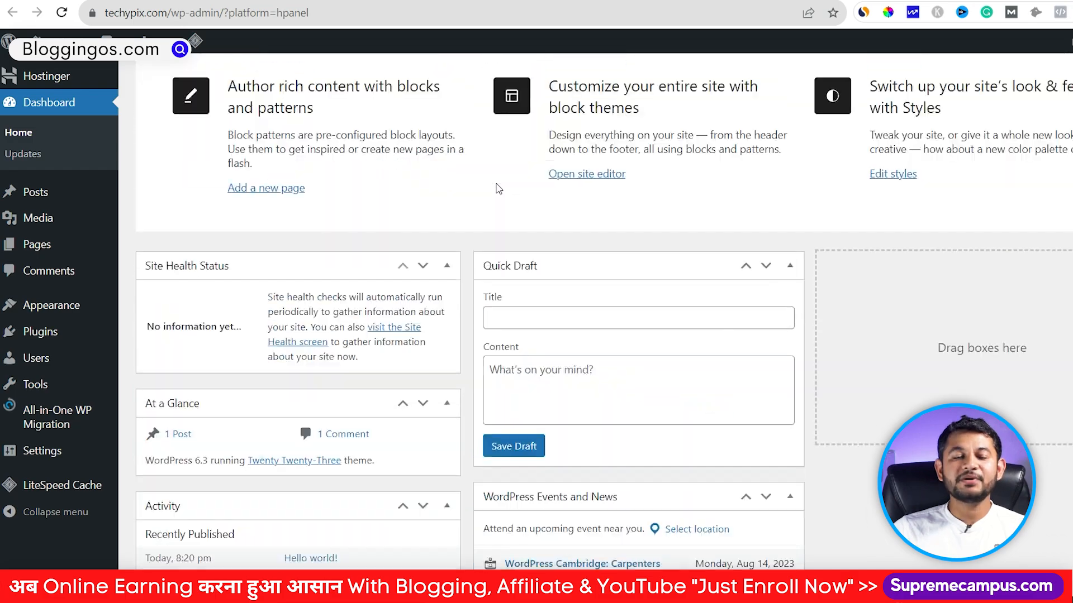
scroll(496, 186, up, 1)
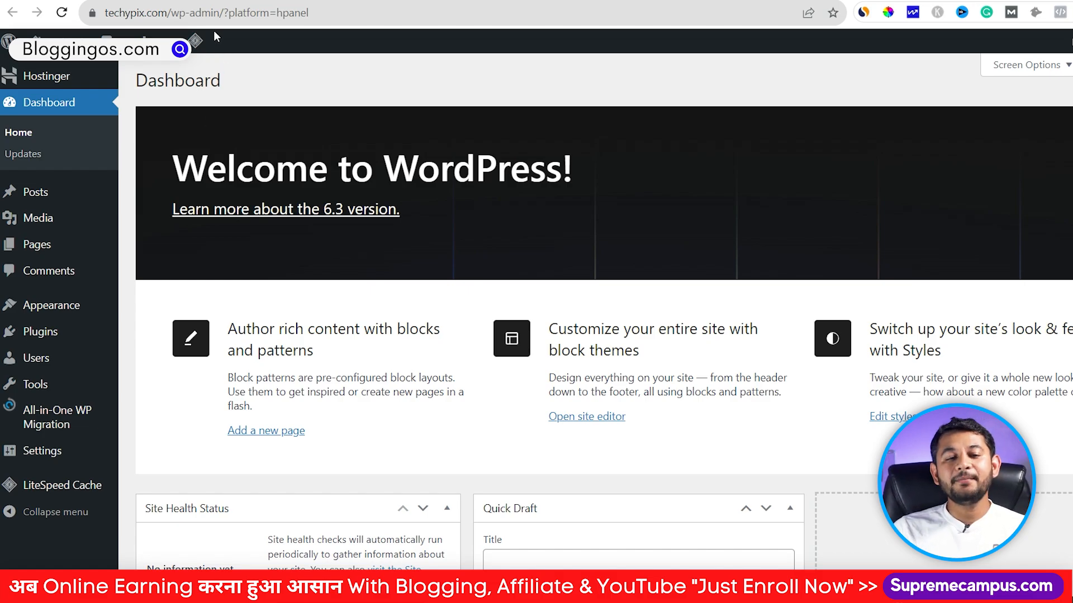
double_click(219, 13)
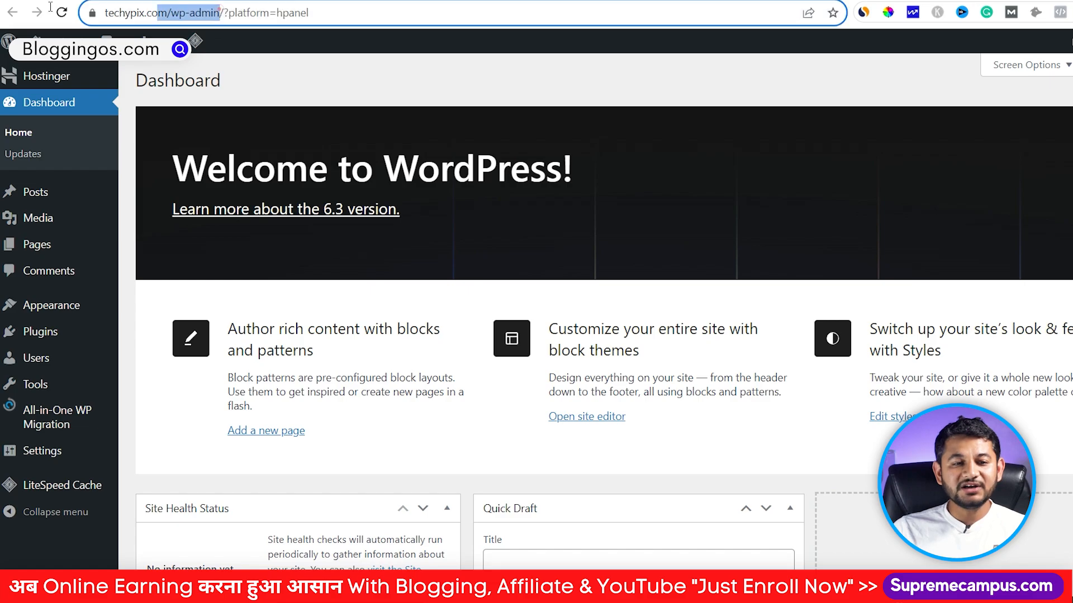
drag(219, 12, 2, 2)
key(ctrl+c)
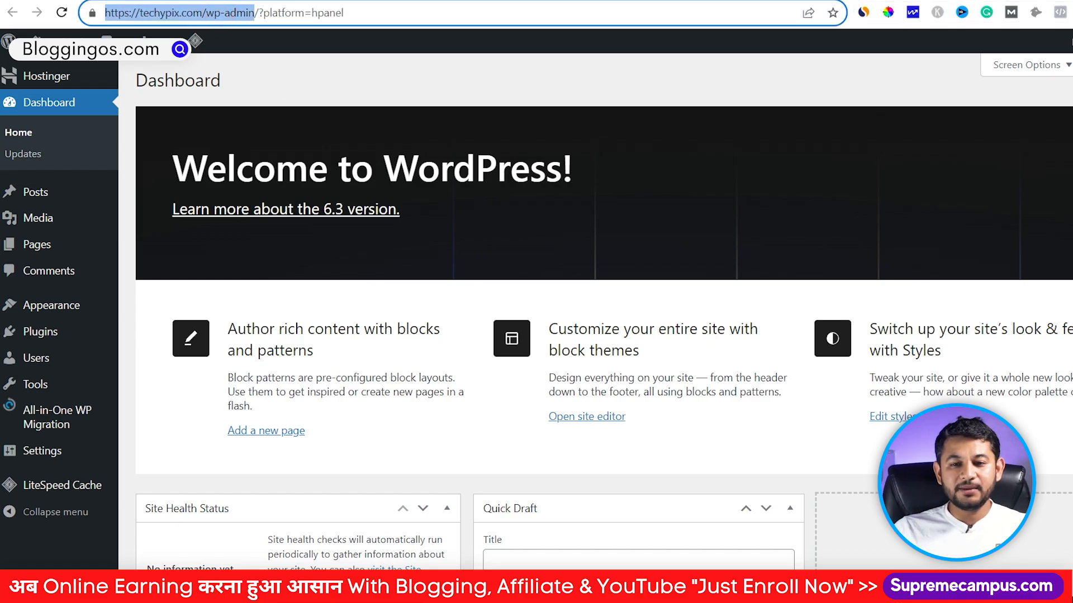
click(1070, 13)
click(1031, 74)
key(ctrl+v)
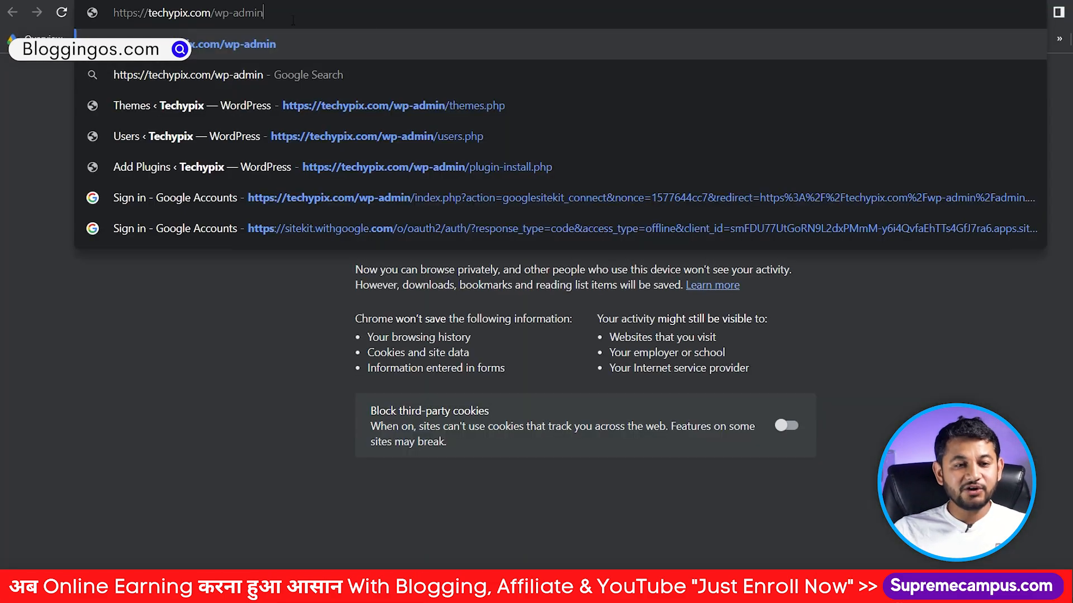
triple_click(294, 16)
double_click(314, 12)
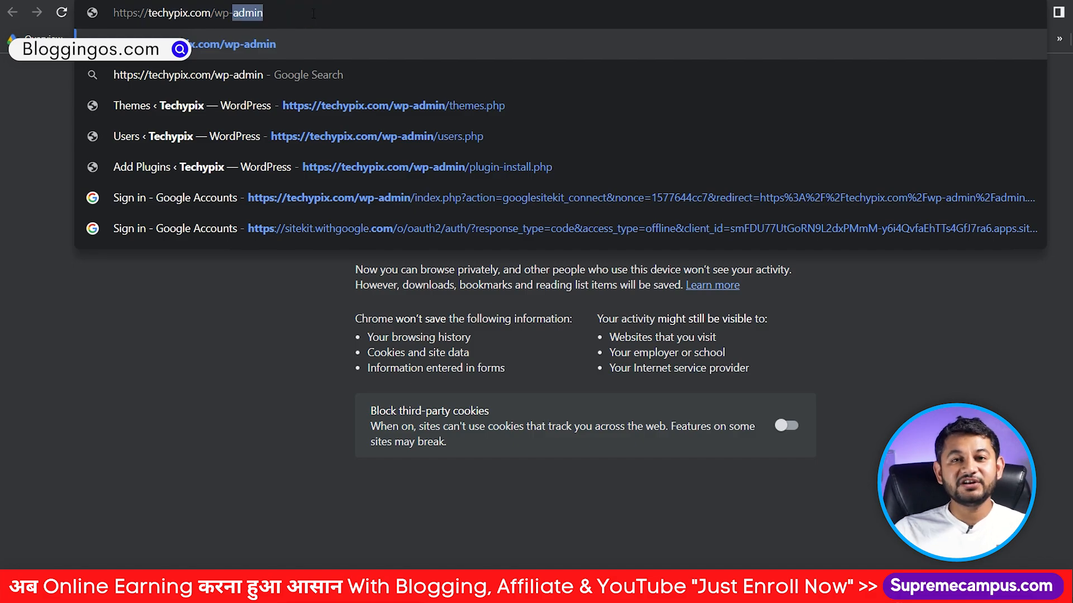
key(Return)
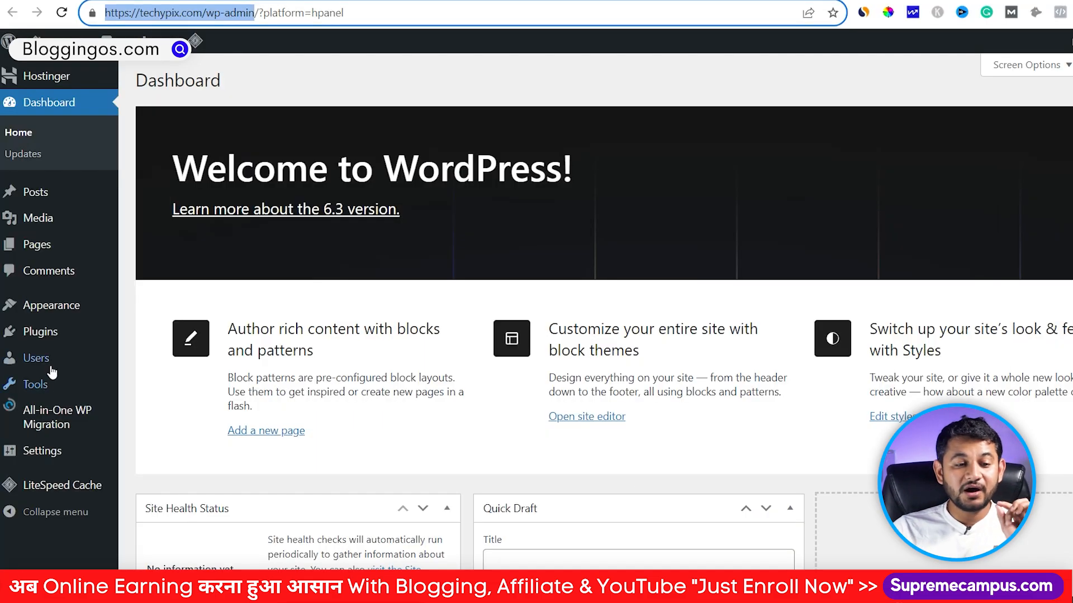
Step: Search the new plugins for loginpress, and install and activate the LoginPress custom login page plugin
mouse_move(55, 340)
click(157, 358)
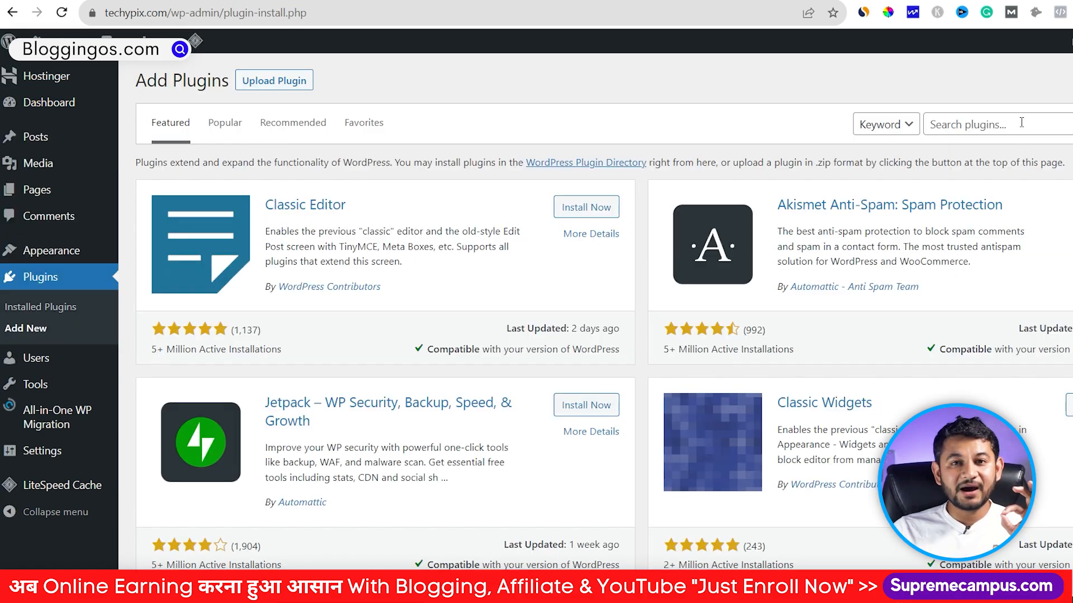
click(1021, 123)
text(logi)
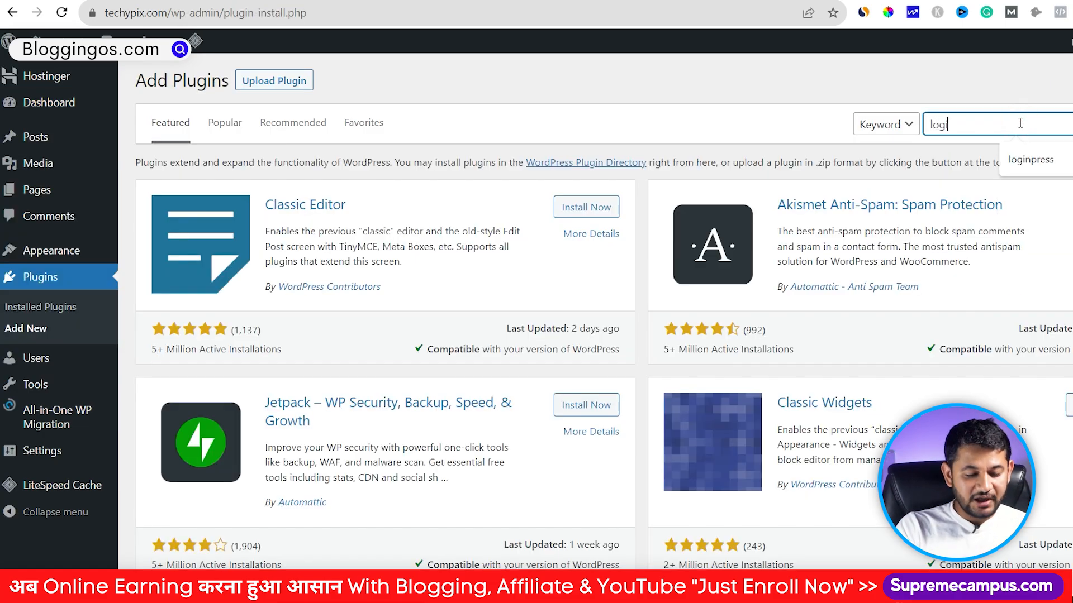
text(npress)
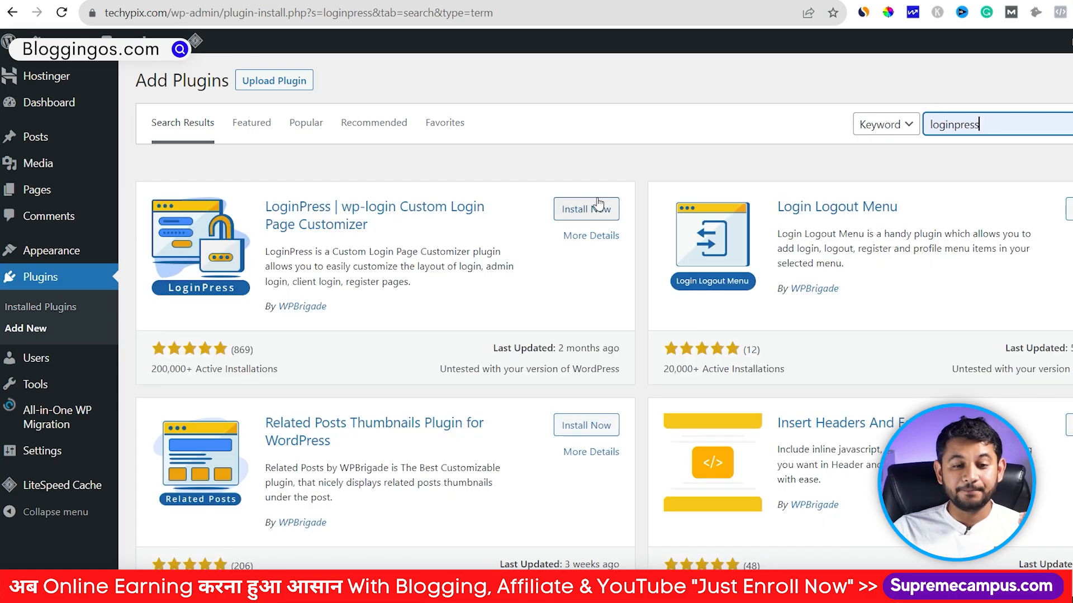
click(586, 211)
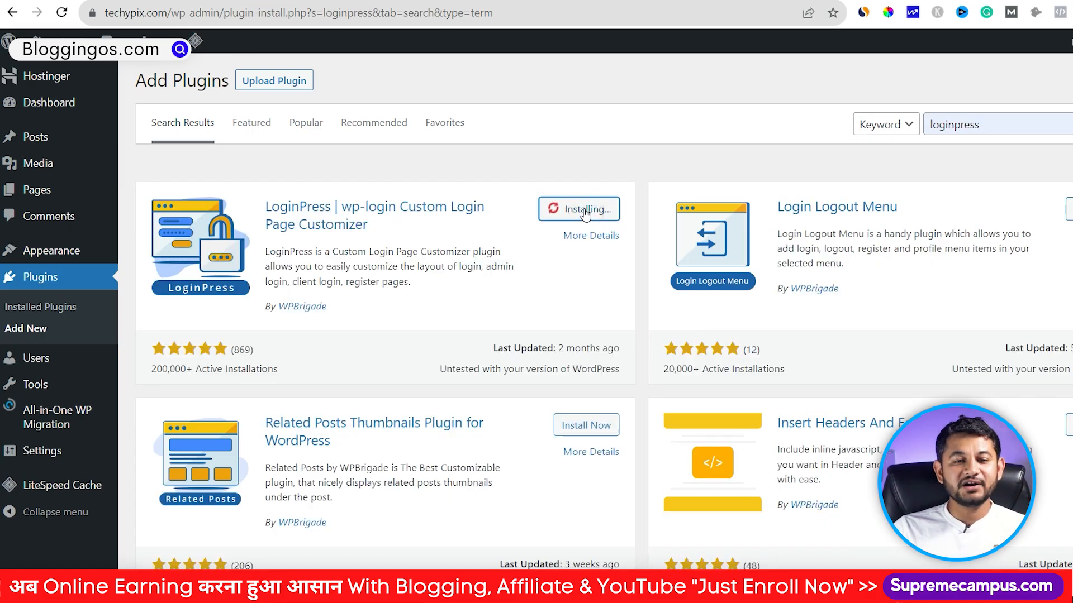
click(577, 214)
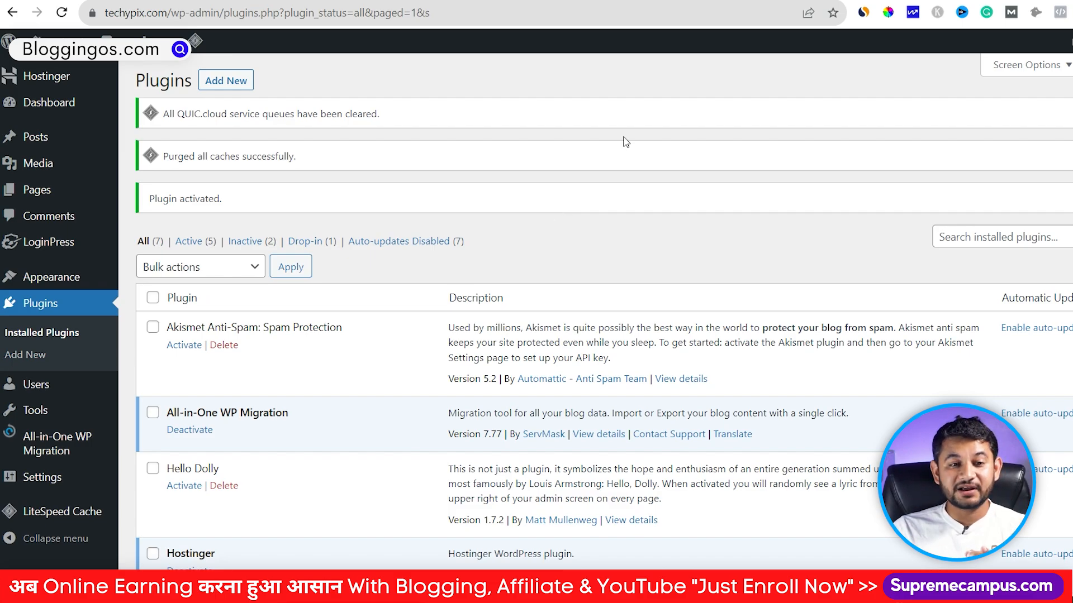
Step: Search the web for a free logo maker in a new tab and look through the results
key(ctrl+t)
text(free)
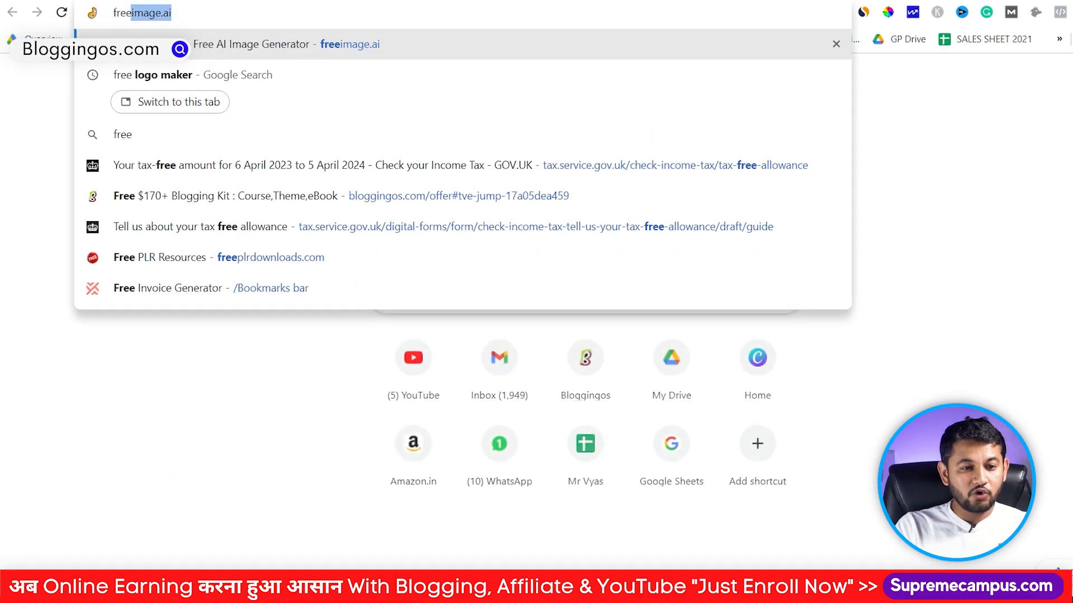
text(logo maker)
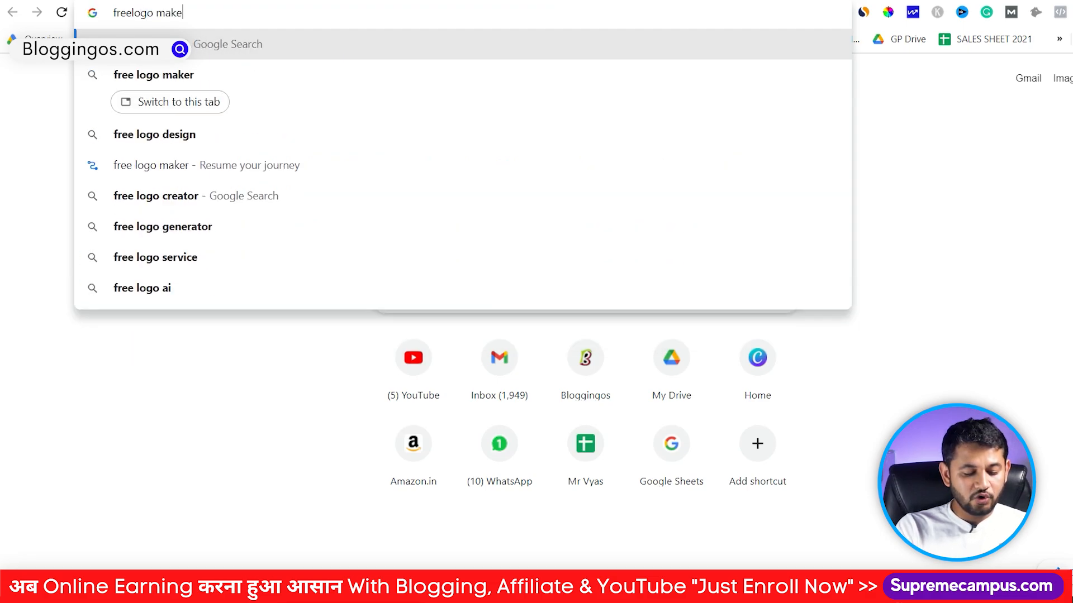
key(Return)
scroll(223, 352, down, 10)
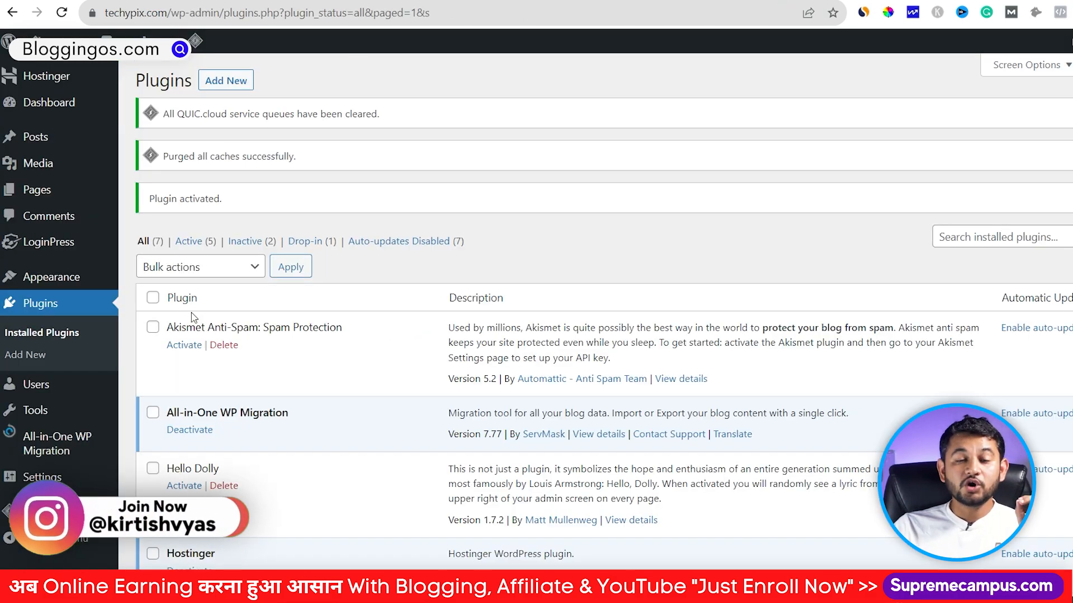
Step: Open the settings of the LoginPress plugin and accept its data-sharing opt-in
scroll(192, 311, down, 5)
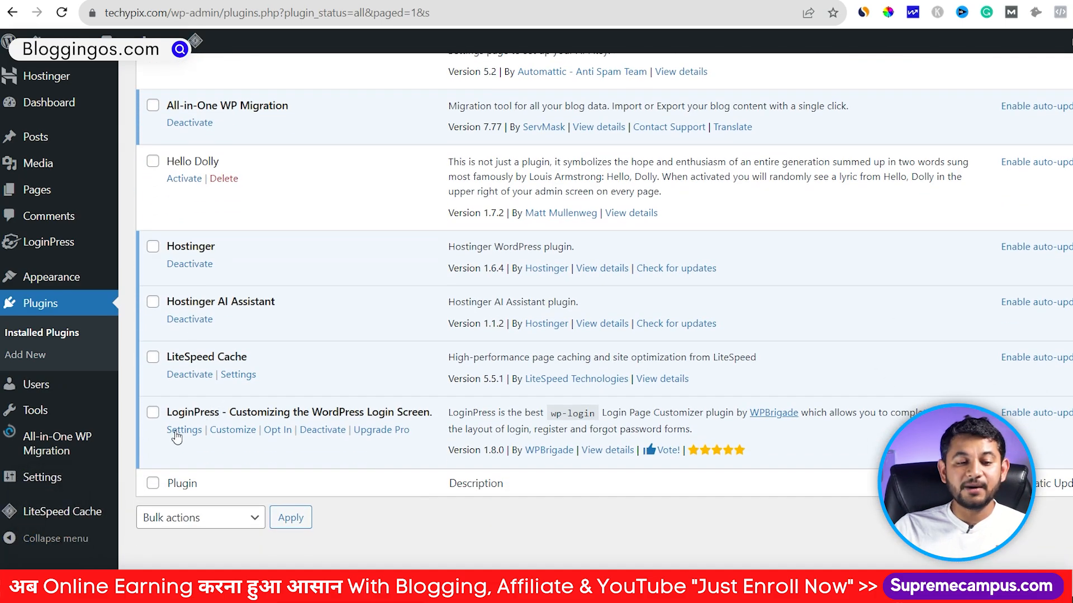
click(176, 430)
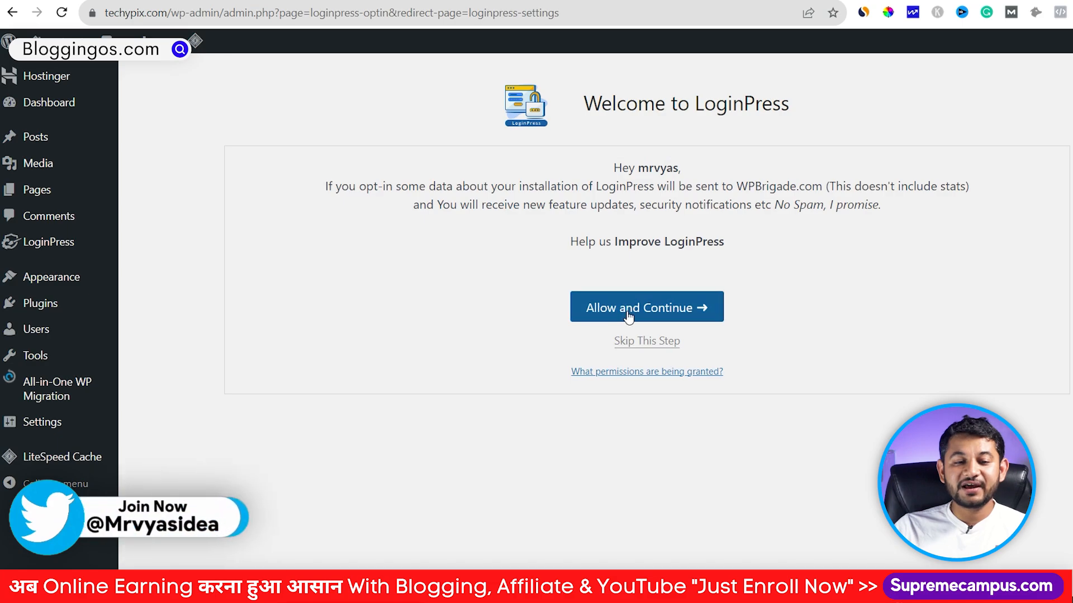
click(611, 310)
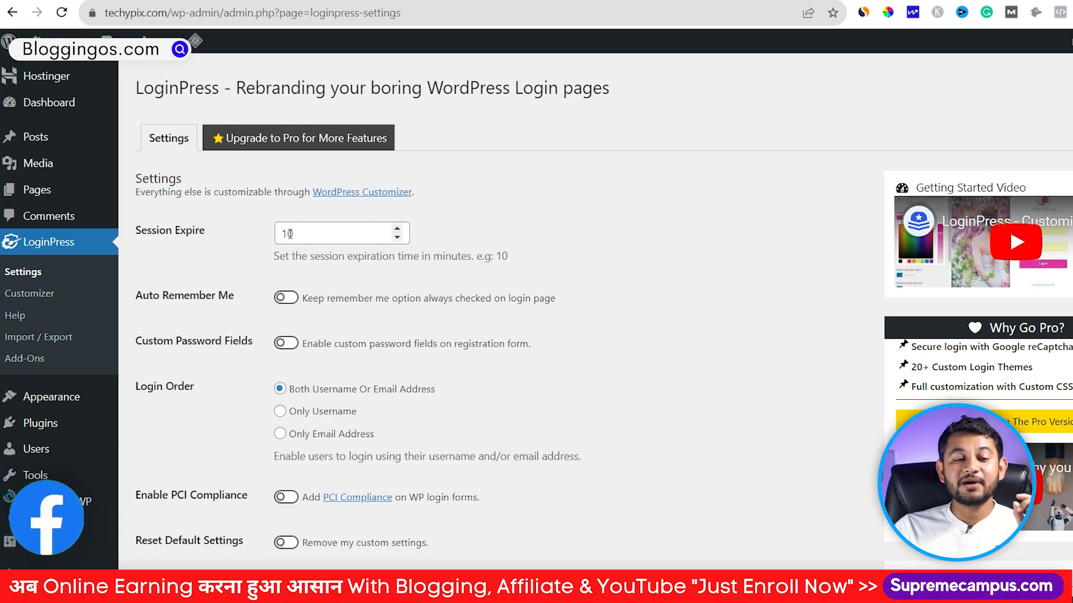
Step: Open the LoginPress customizer and replace the WordPress logo on the login form with the TECHYPIX logo image
click(21, 294)
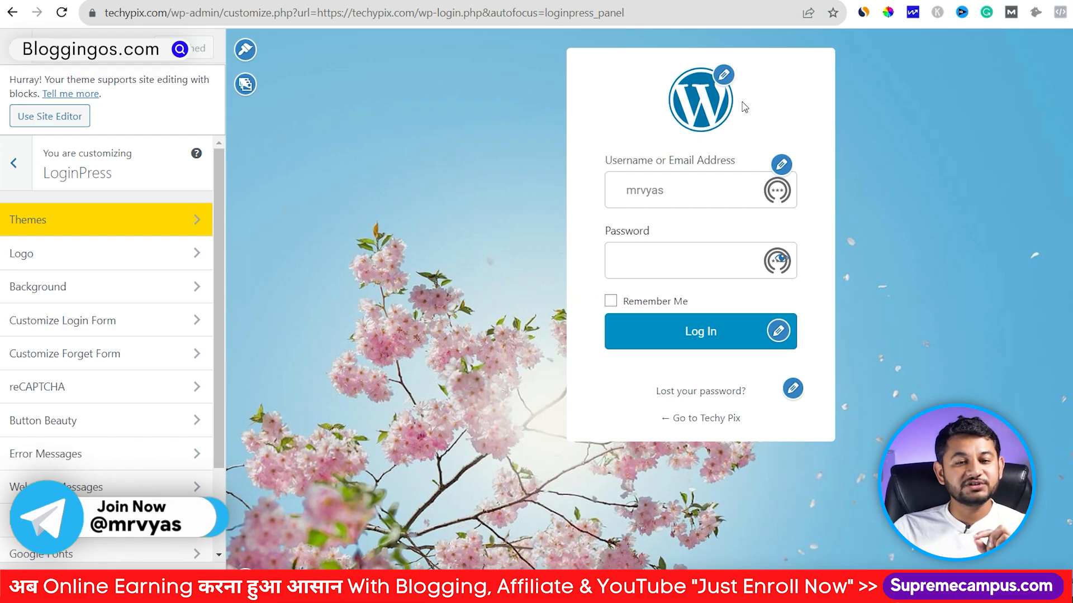
click(720, 78)
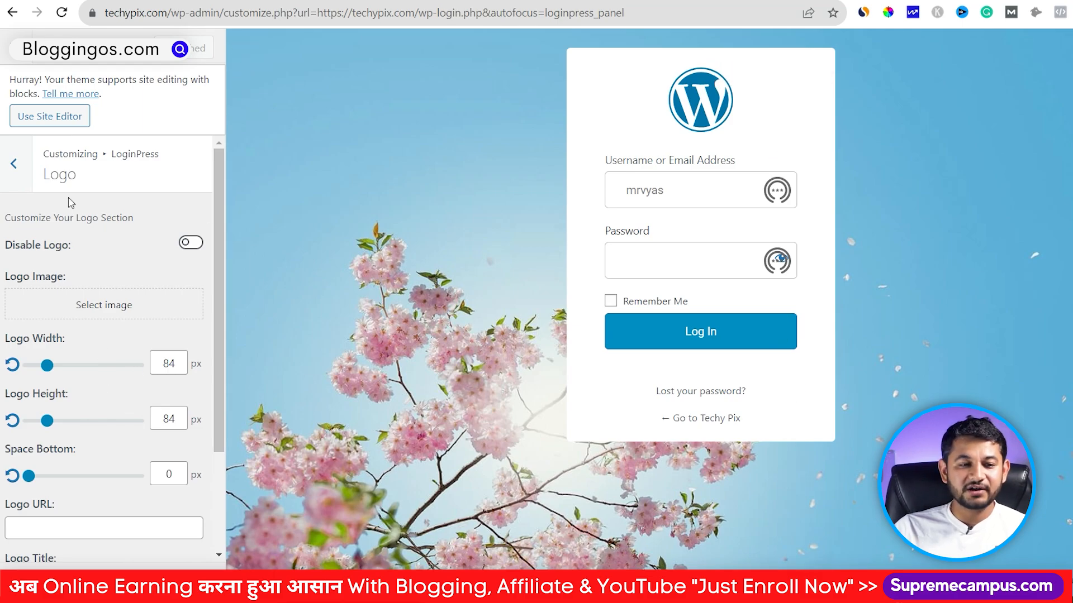
click(63, 304)
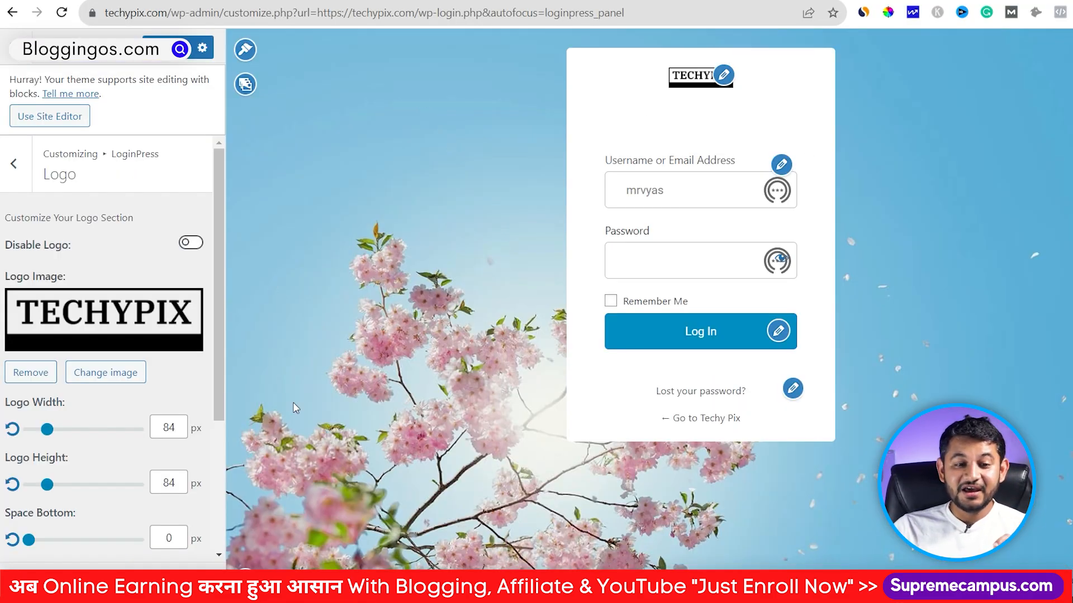
Step: Upload the blue mountains-and-clouds picture from Downloads as the login page background and publish the customization
click(251, 89)
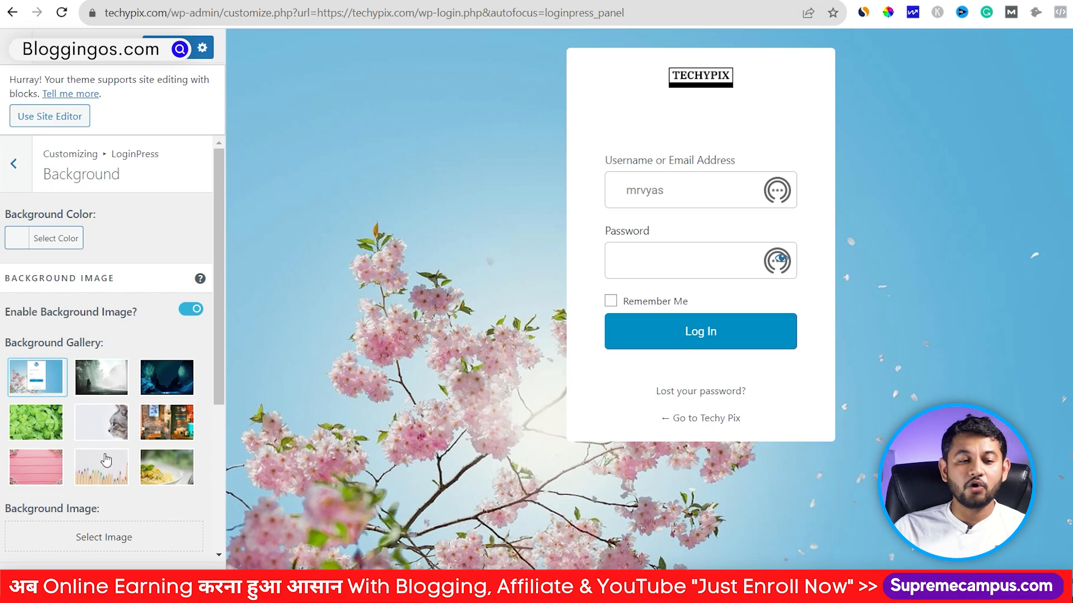
click(95, 536)
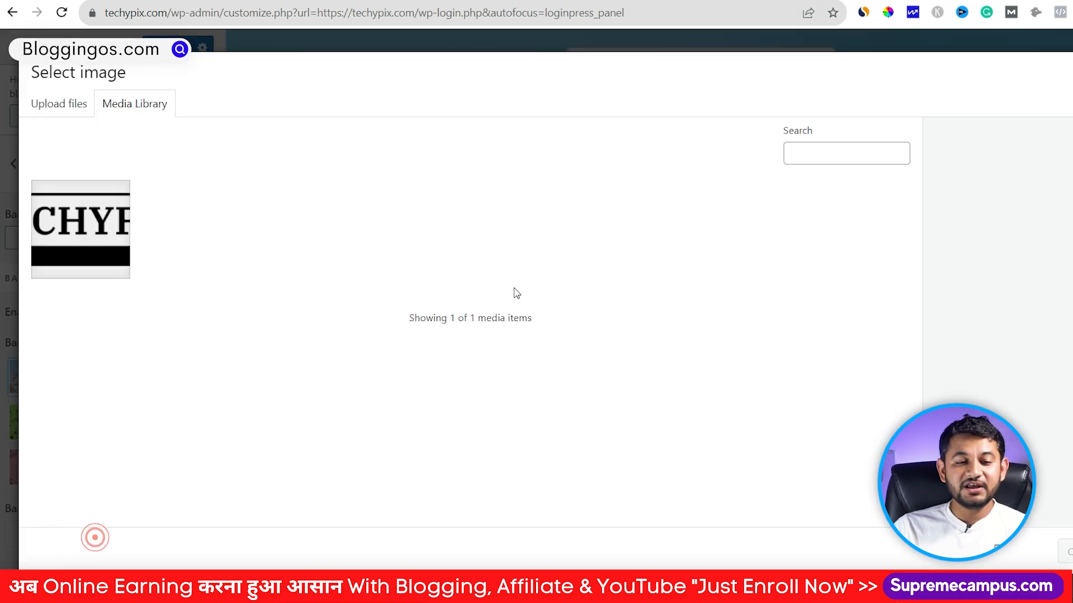
click(52, 105)
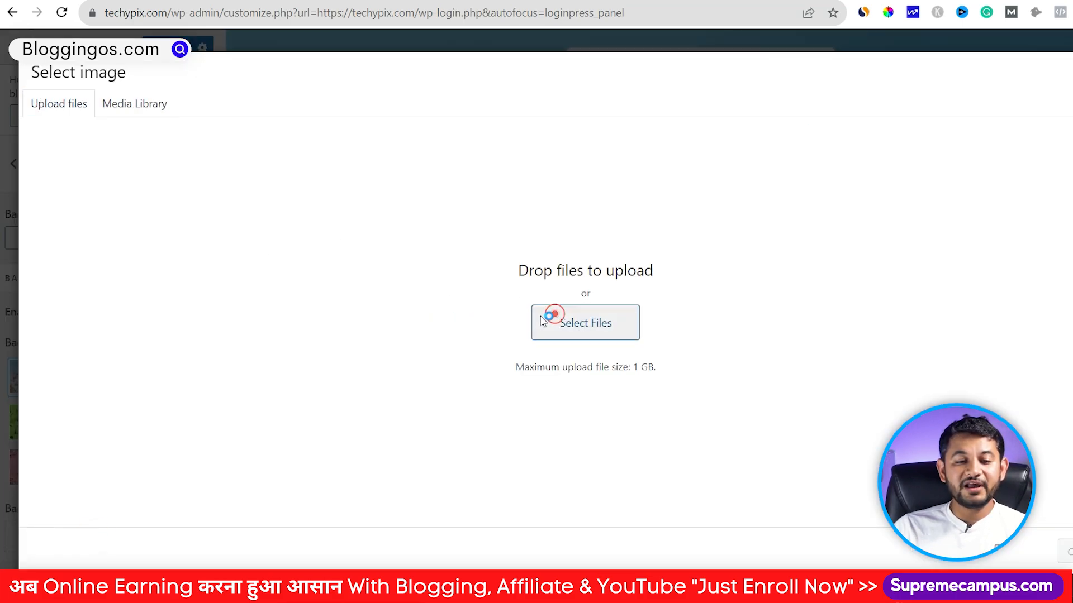
click(549, 314)
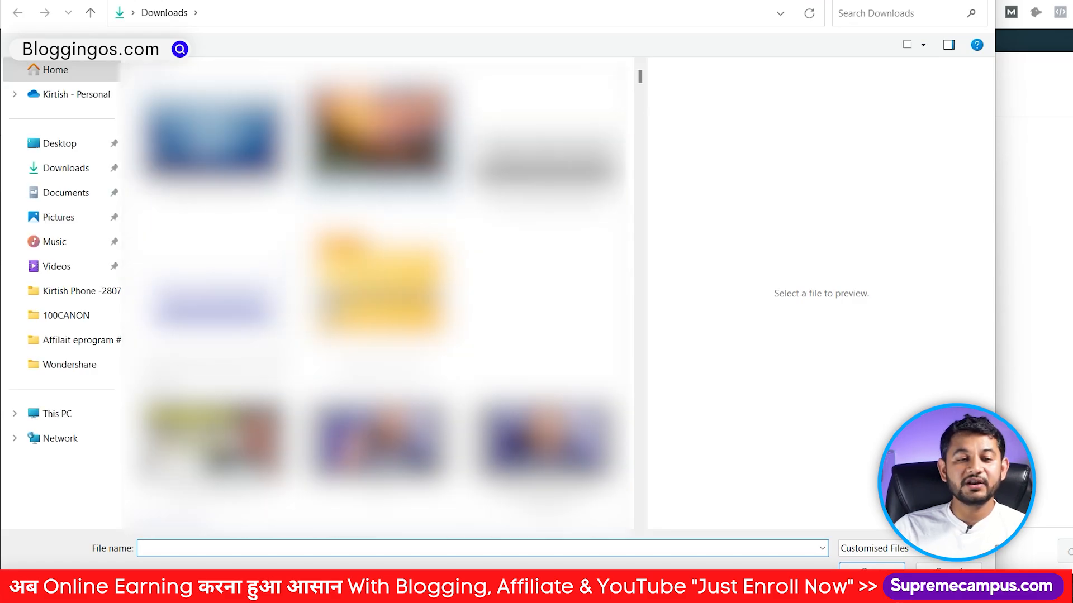
click(201, 154)
click(870, 569)
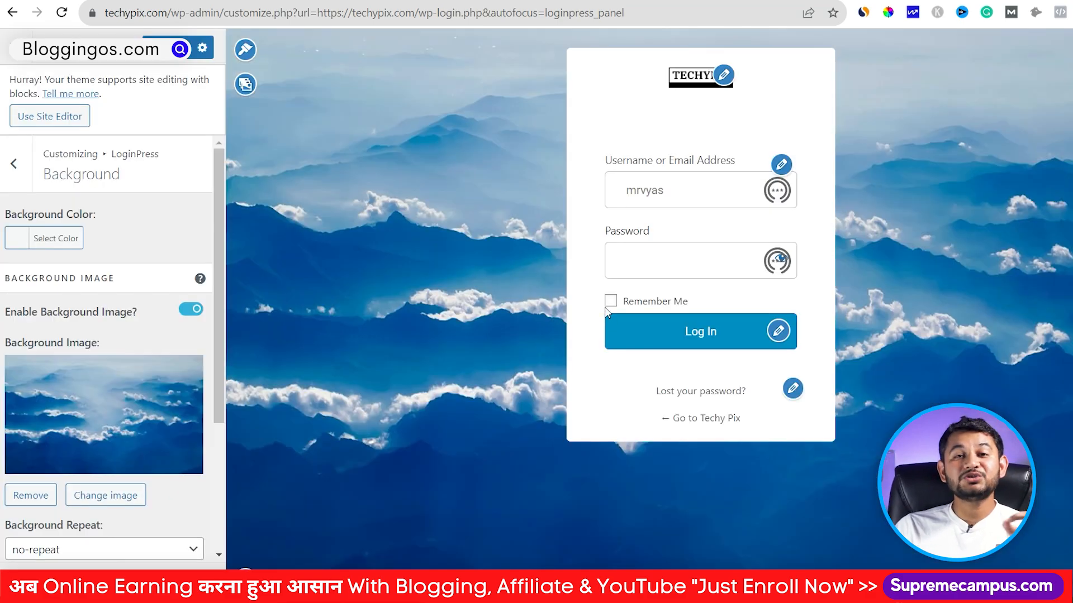
click(166, 48)
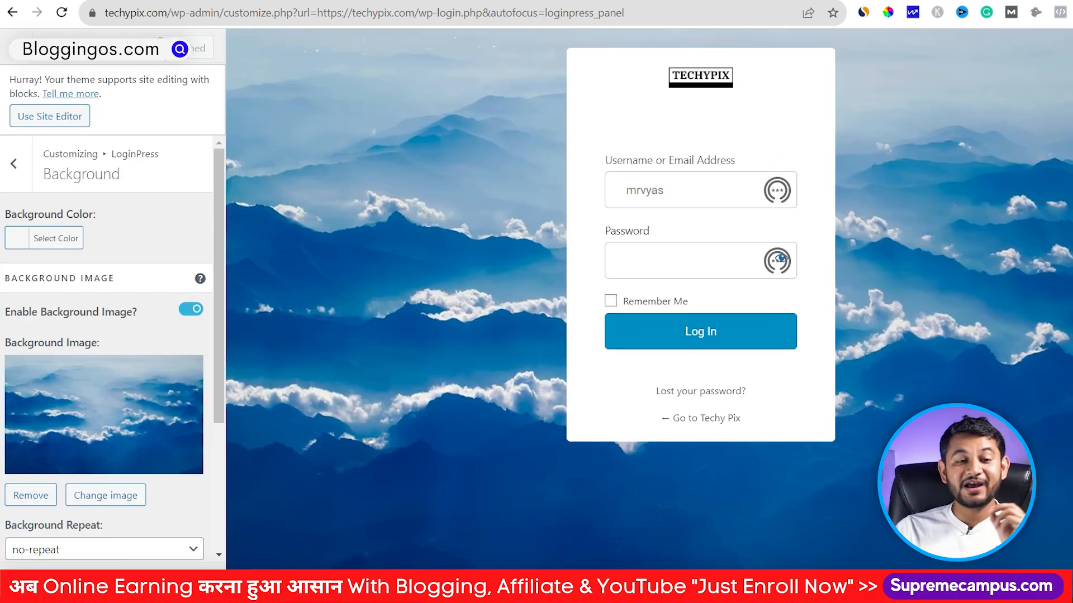
Step: Reload the login page in the incognito window to check the new design, and close the LoginPress customizer
click(1018, 545)
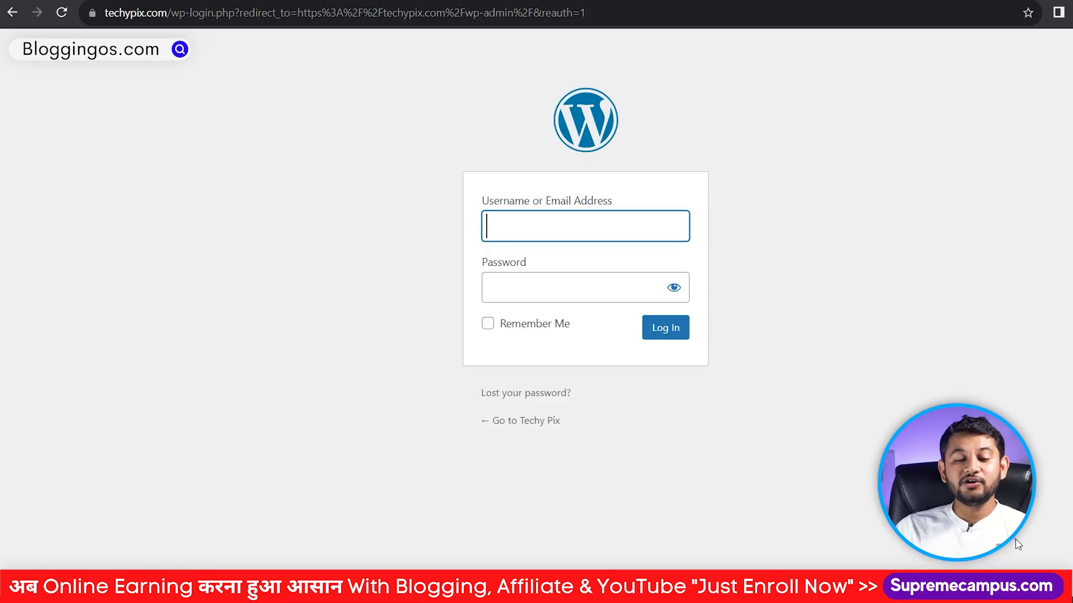
click(65, 13)
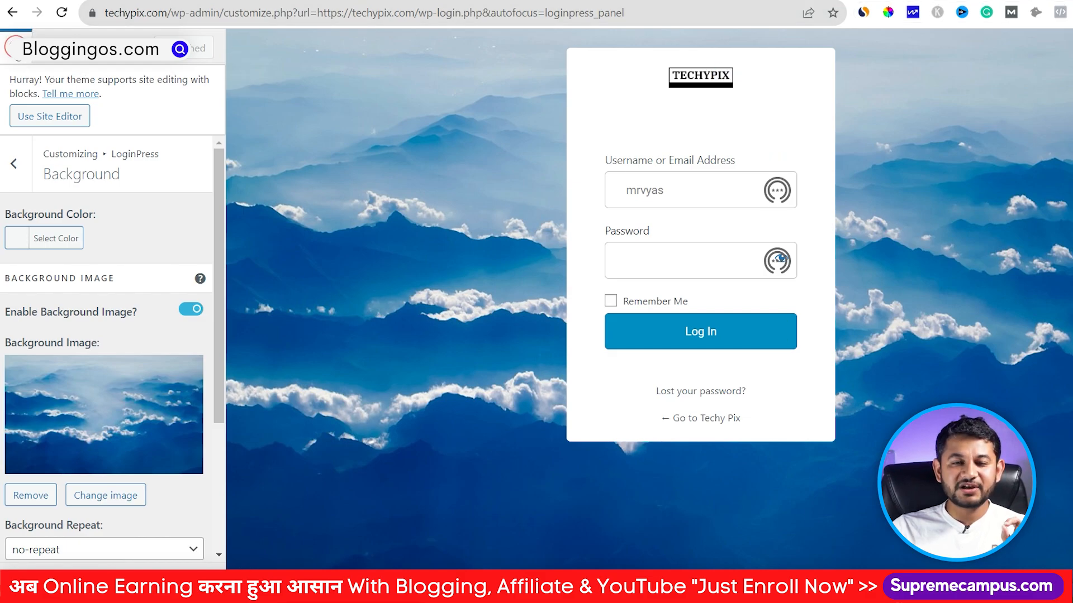
click(16, 48)
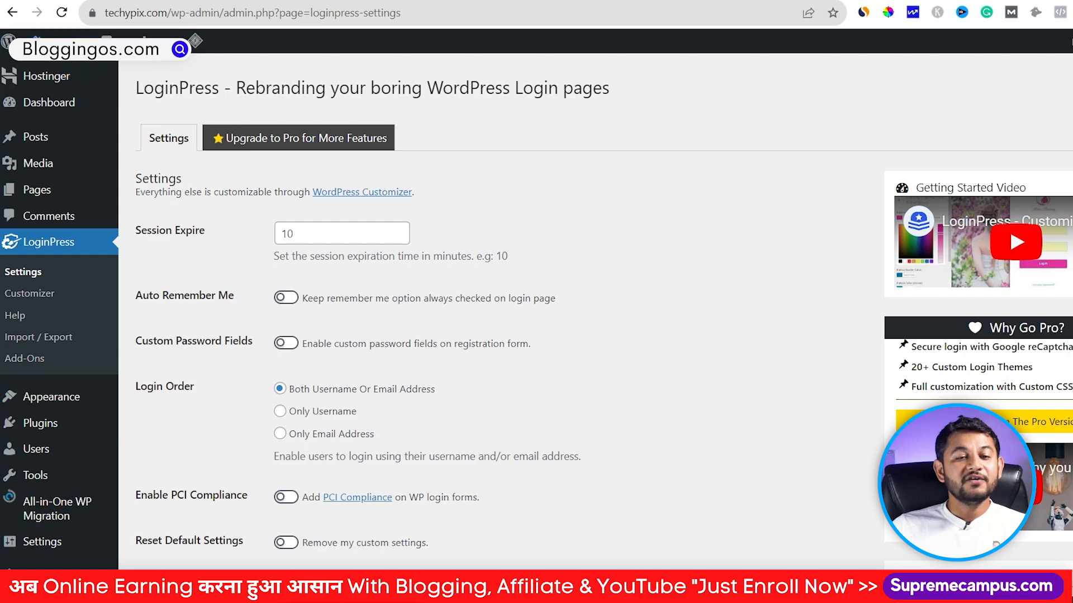
Step: View the techypix.com homepage in a new tab and return to the WordPress admin area
ctrl+click(50, 42)
scroll(343, 354, down, 5)
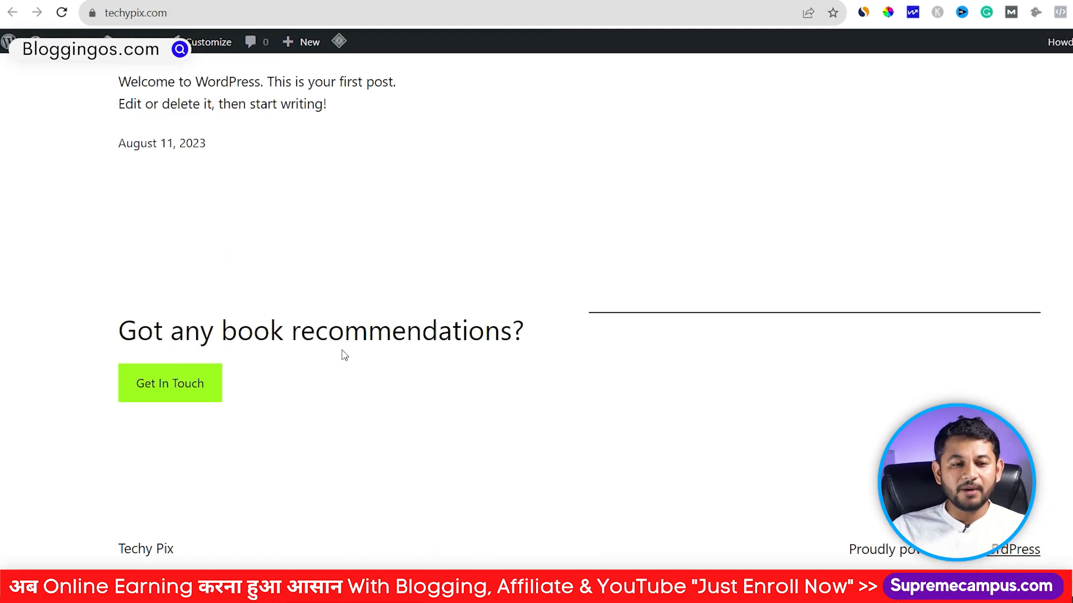
scroll(345, 354, up, 5)
key(ctrl+shift+Tab)
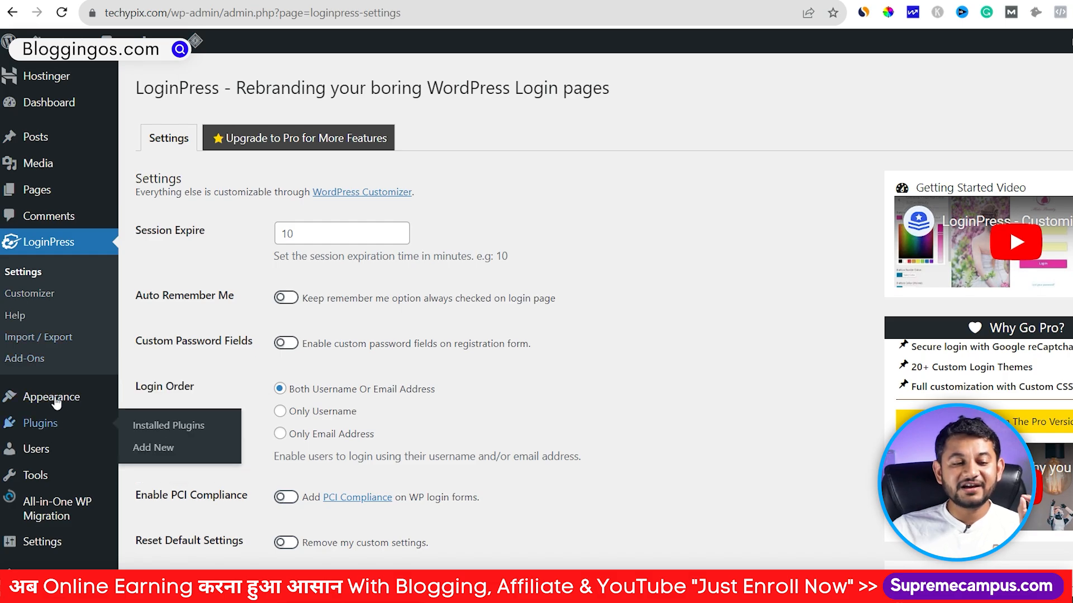
Step: Add the Astra theme from the popular themes, and install and activate it
mouse_move(58, 399)
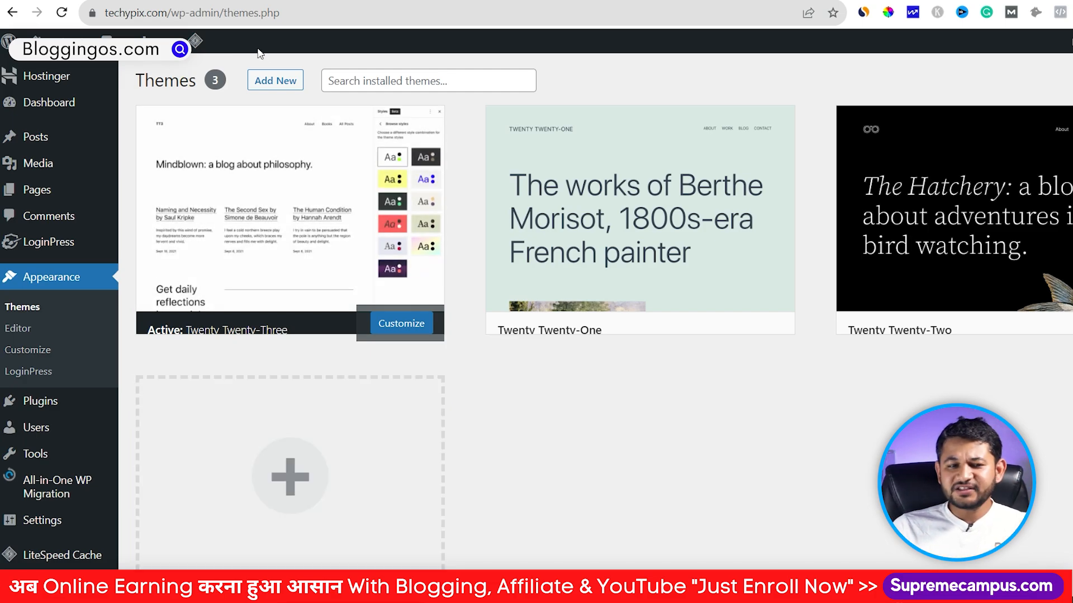
click(274, 81)
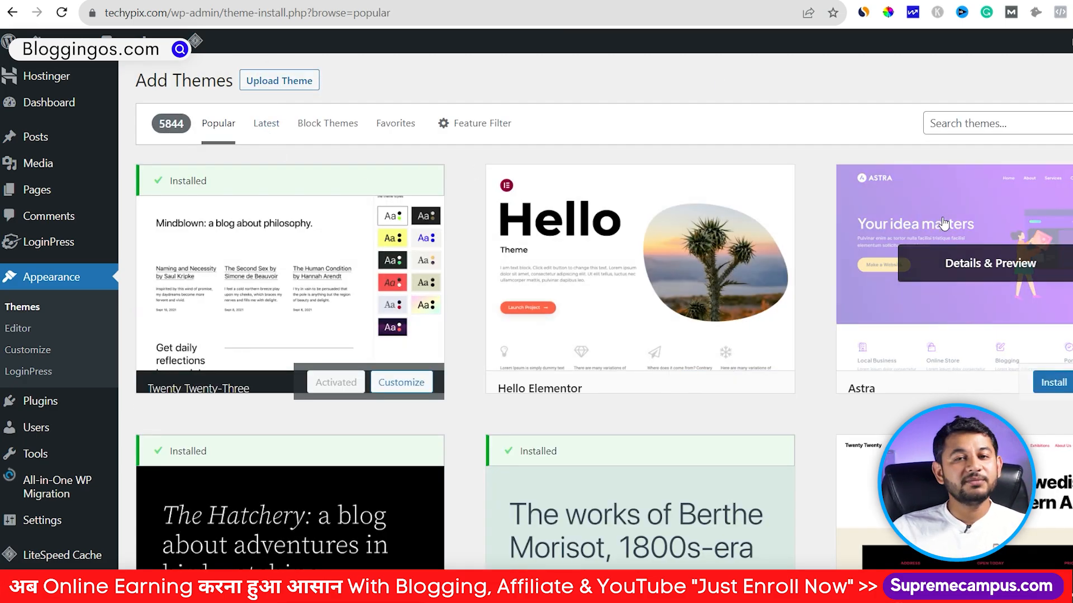
click(1065, 384)
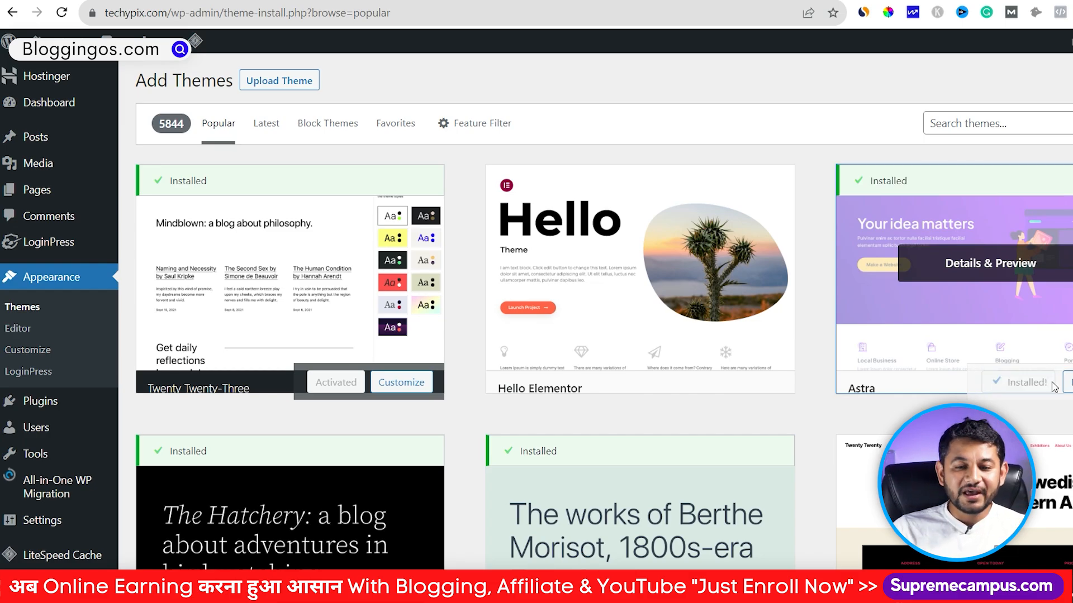
click(1030, 387)
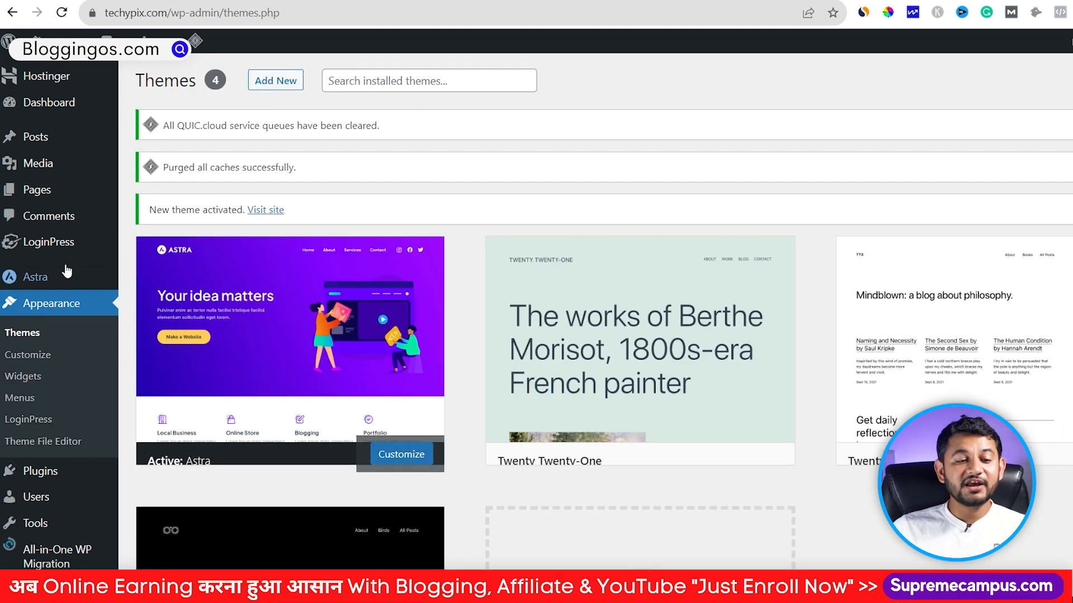
Step: Look over Astra's Spectra page and its welcome dashboard with the quick settings
mouse_move(37, 283)
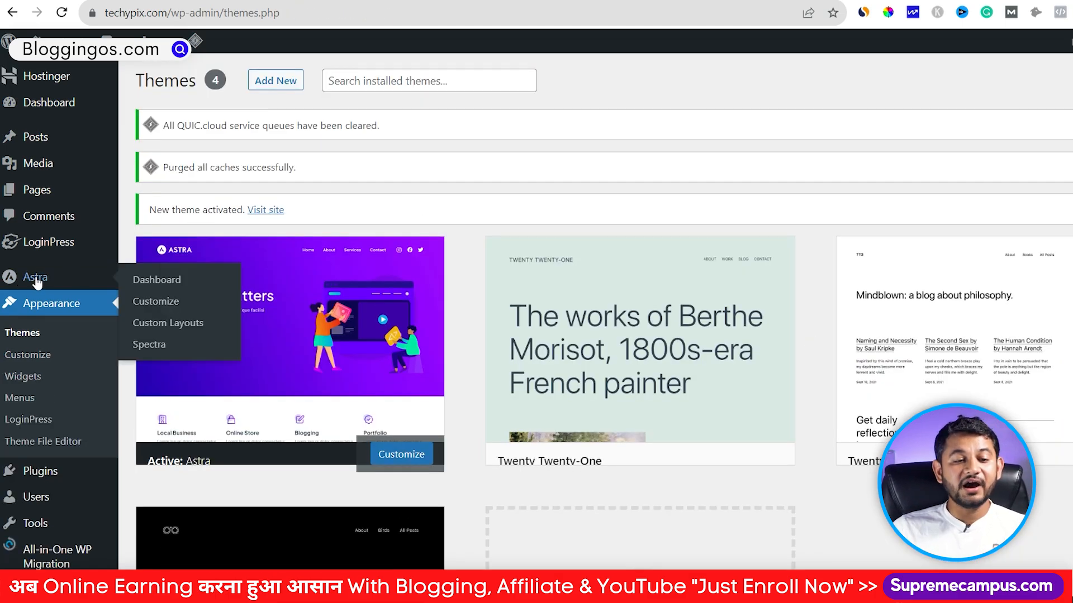
click(147, 343)
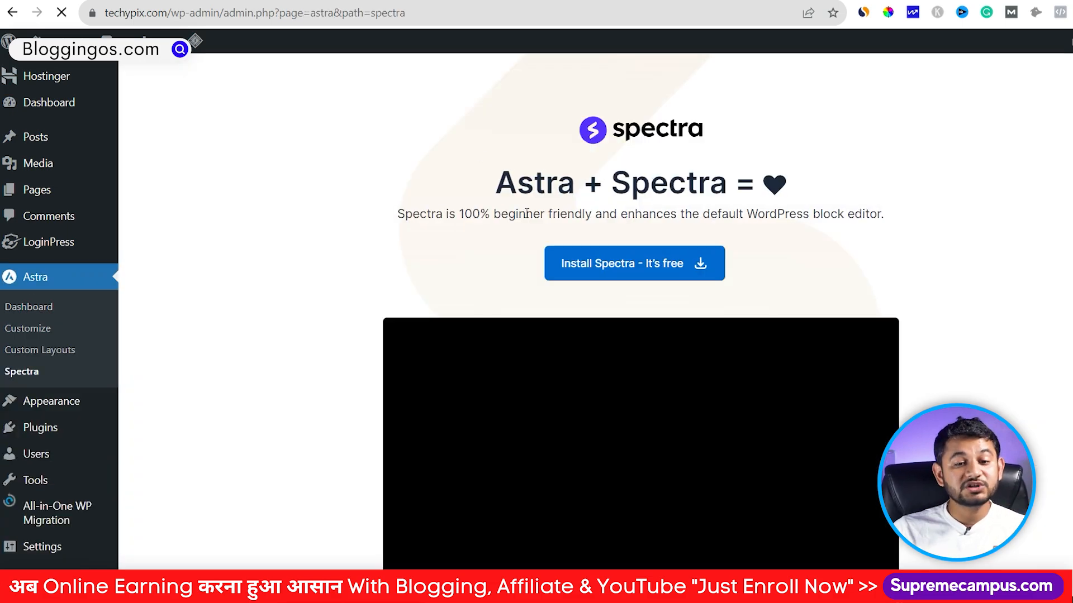
scroll(552, 289, down, 10)
scroll(564, 302, up, 10)
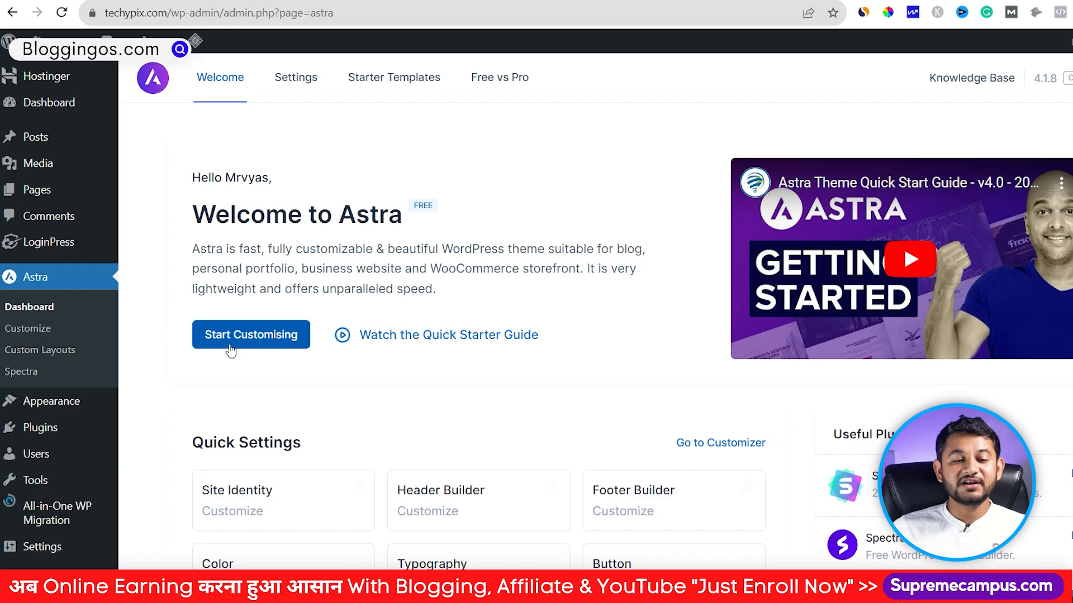
scroll(231, 351, down, 15)
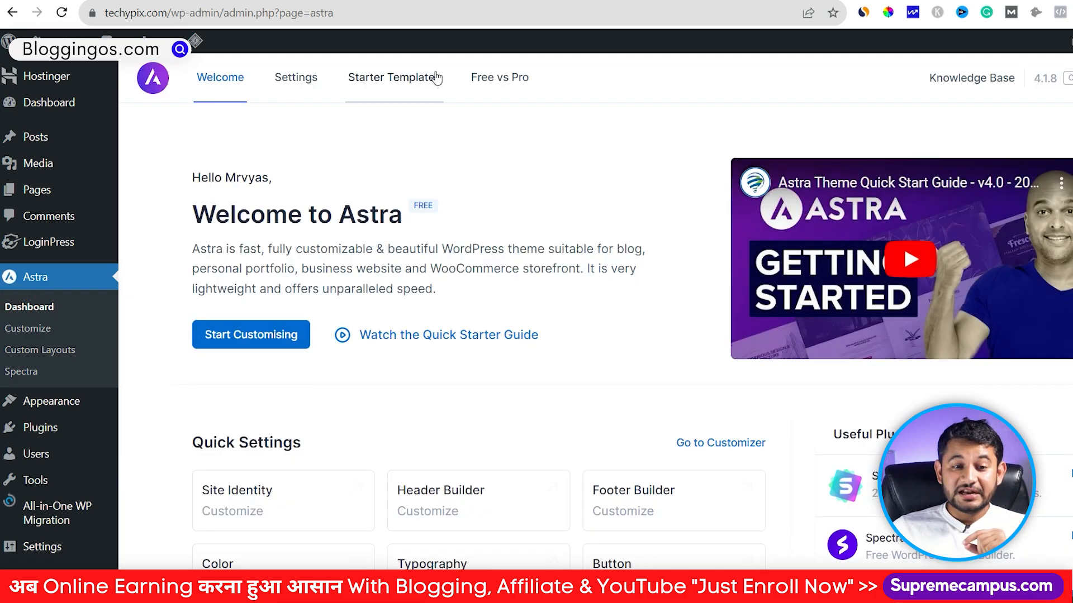
Step: Install and activate Astra's Starter Templates and choose Elementor as the page builder
click(395, 79)
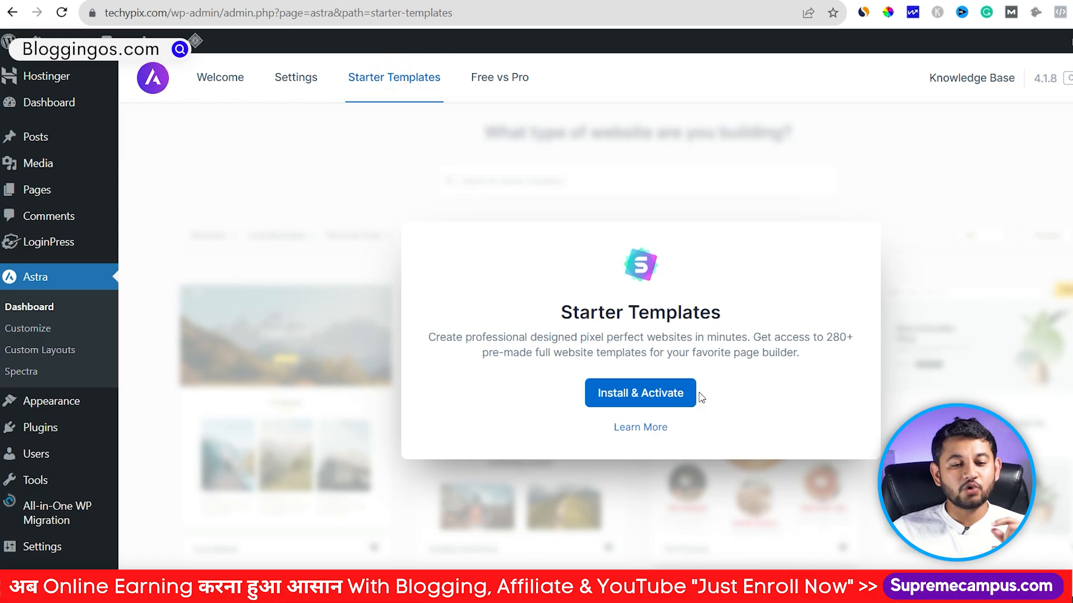
click(658, 394)
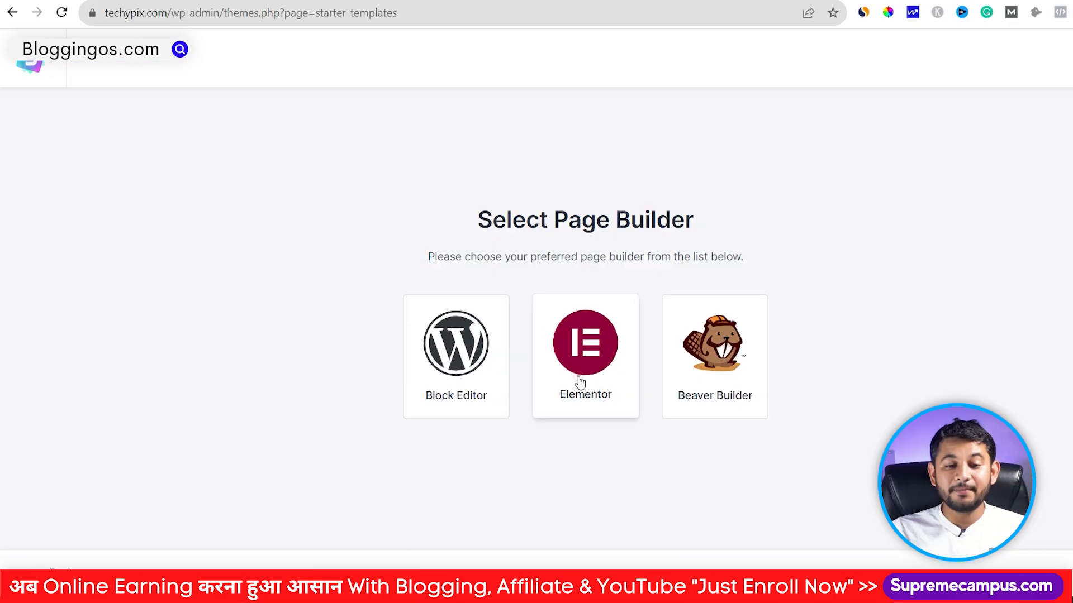
click(576, 376)
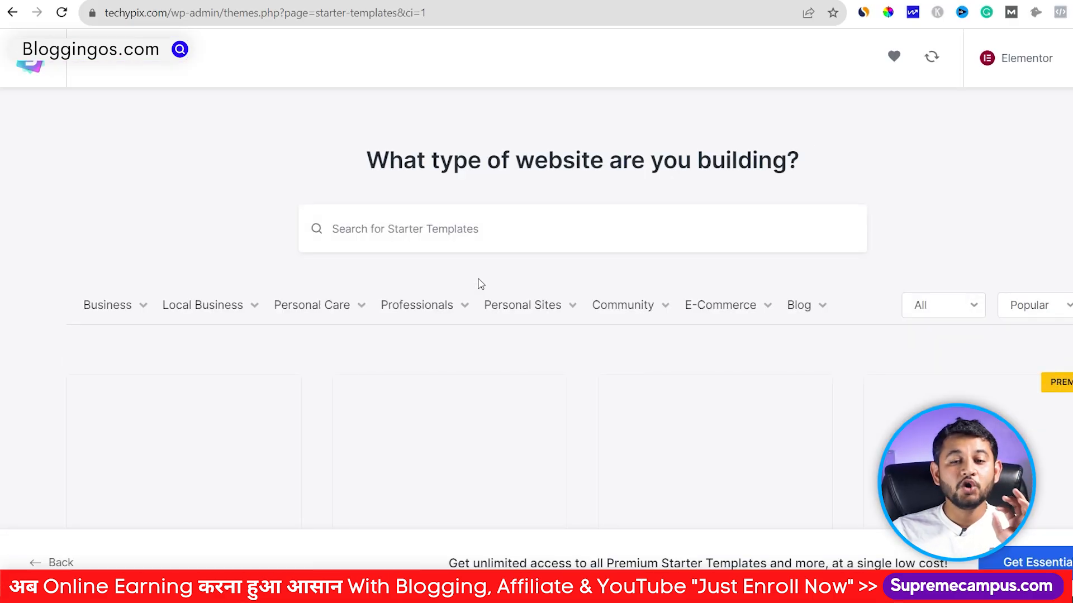
Step: Browse the Elementor starter templates and choose the Outdoor Adventure template
scroll(479, 283, down, 7)
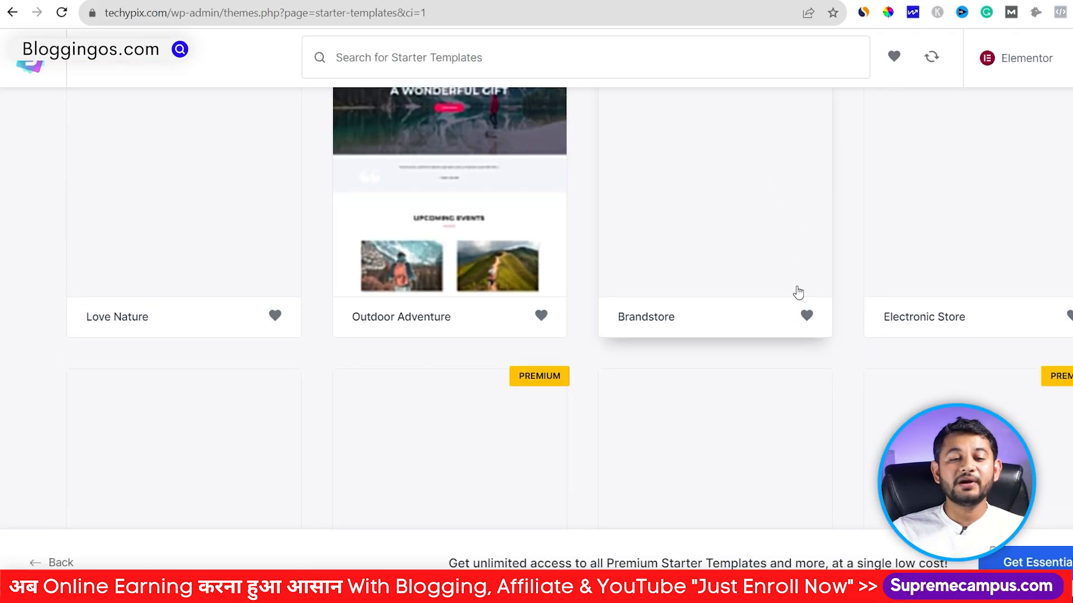
scroll(743, 221, up, 6)
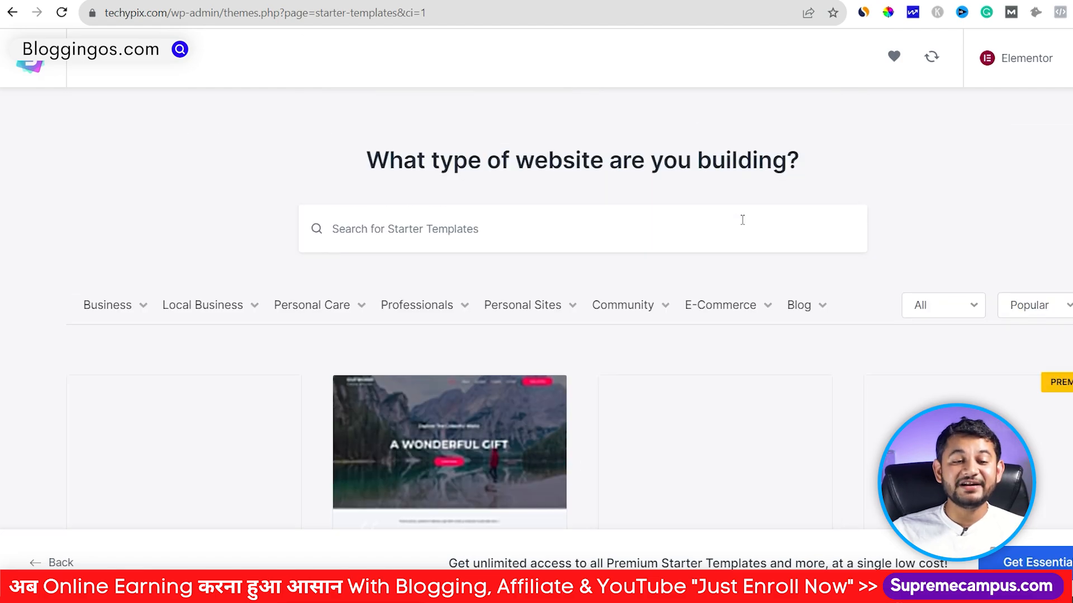
scroll(741, 229, down, 5)
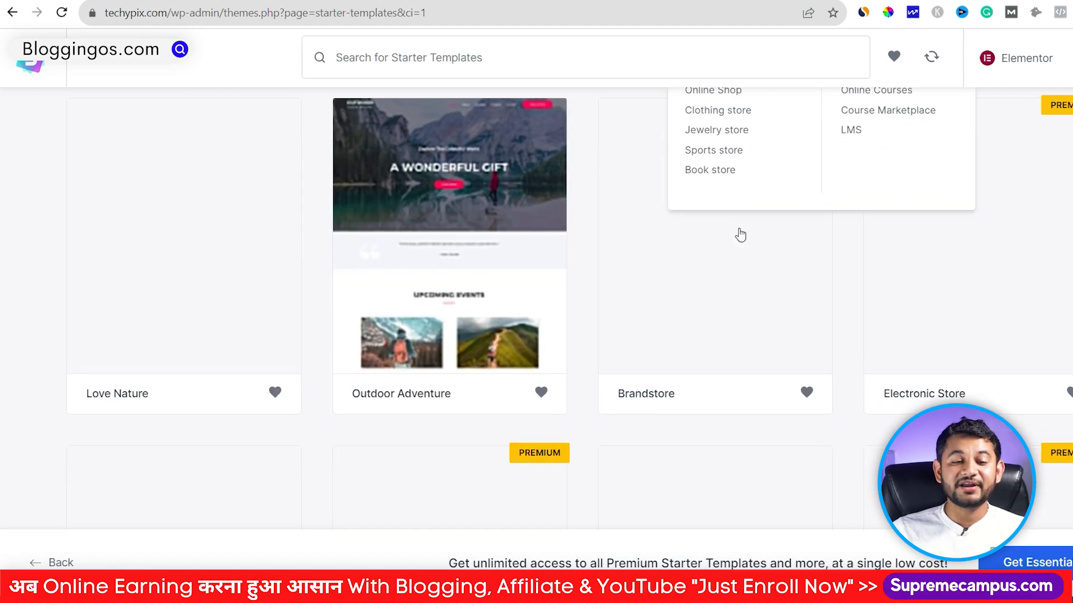
click(452, 265)
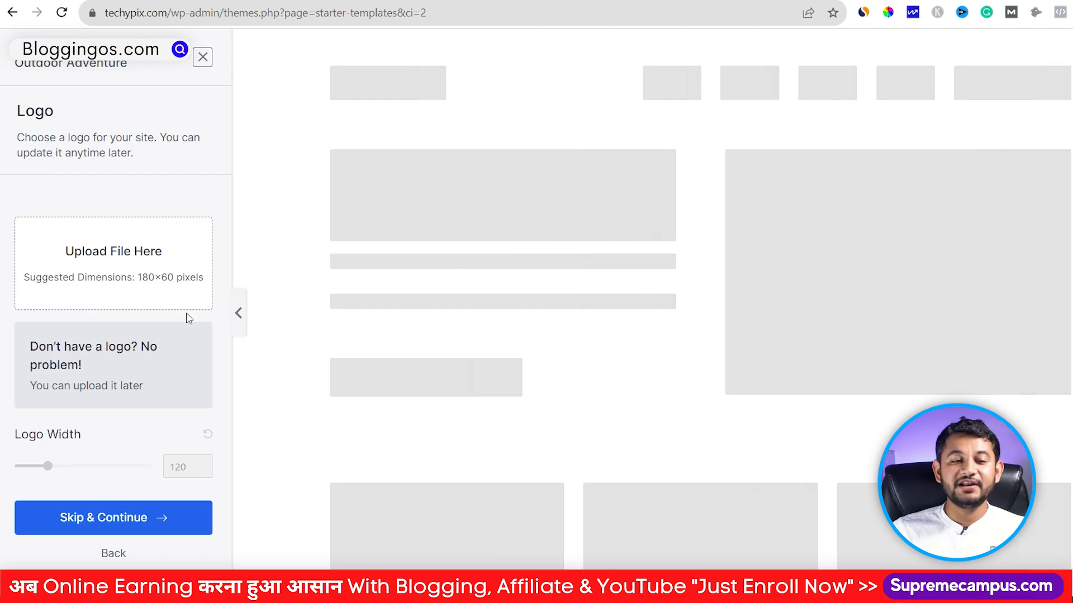
Step: Skip the logo, keep the default colours and Montserrat / Noto Sans fonts, and build the website with all import options enabled
click(168, 520)
scroll(165, 516, down, 4)
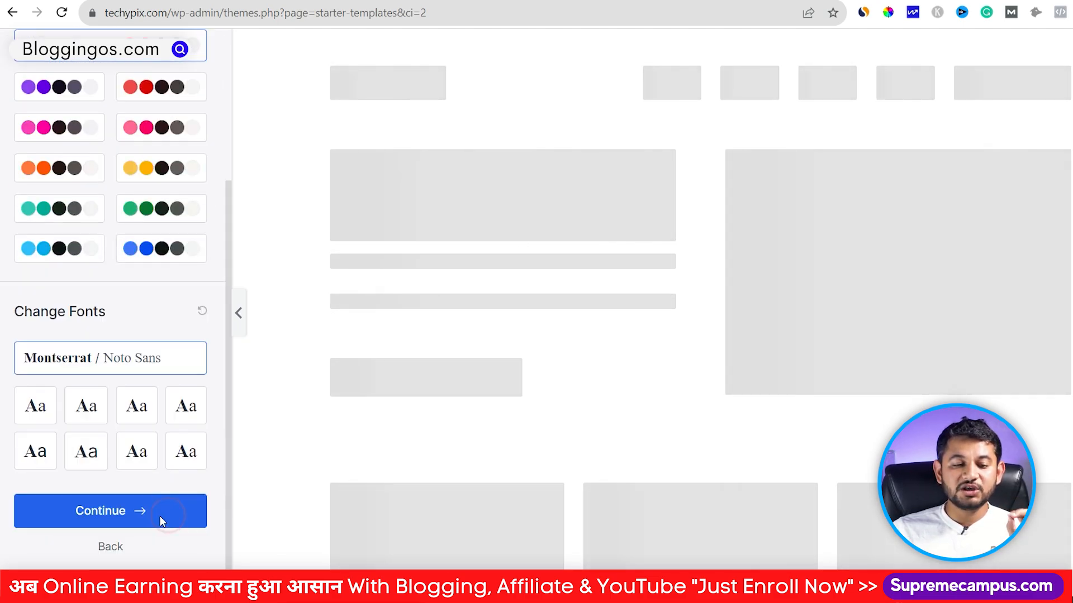
click(162, 519)
scroll(430, 342, down, 2)
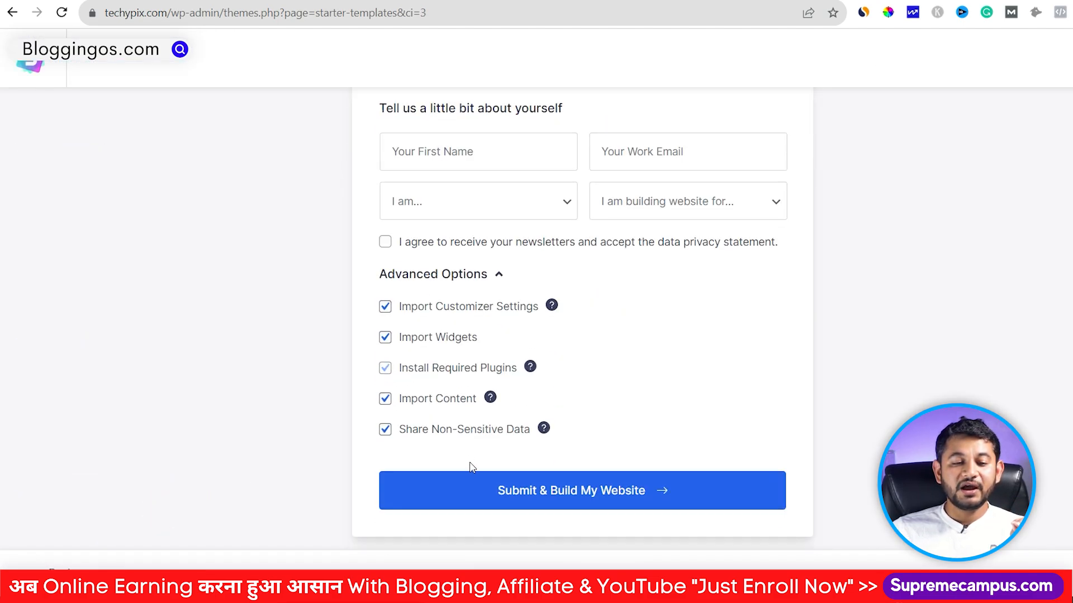
click(469, 489)
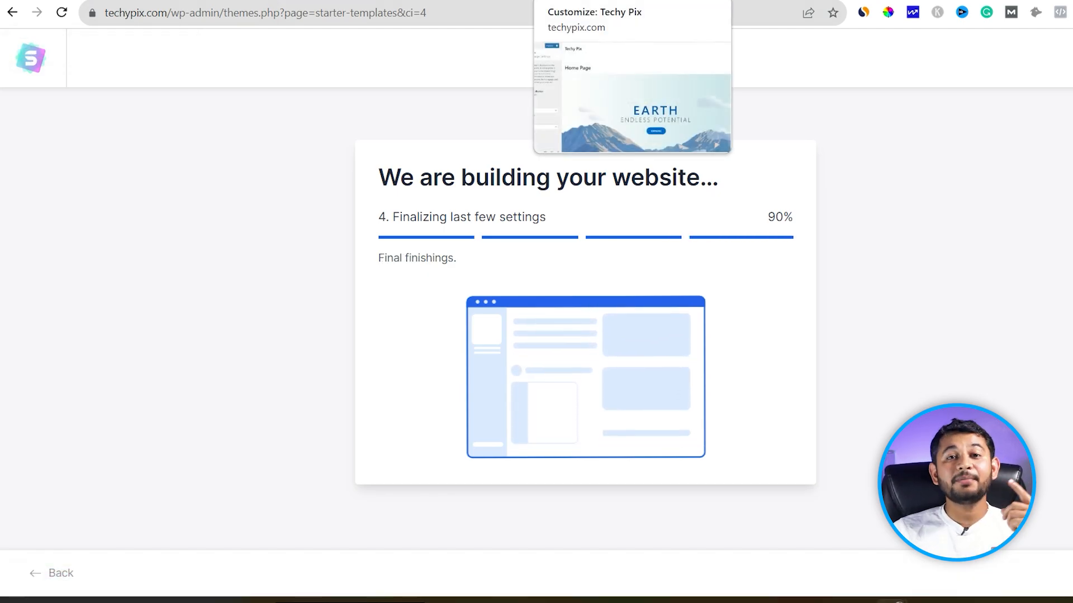
Step: Close the old Home Page block editor and leave without saving its changes
click(592, 0)
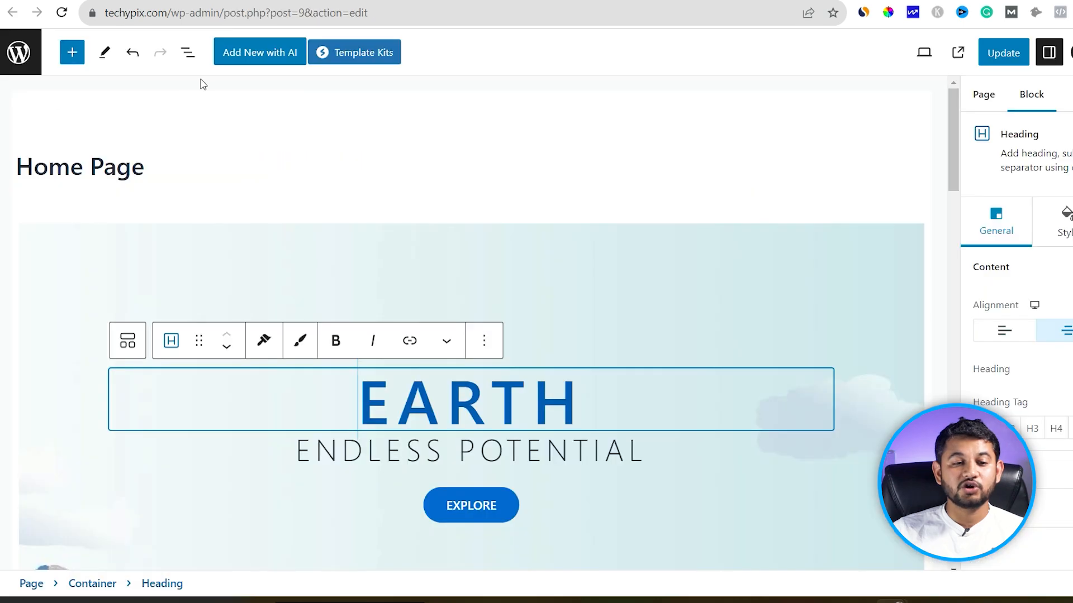
click(764, 0)
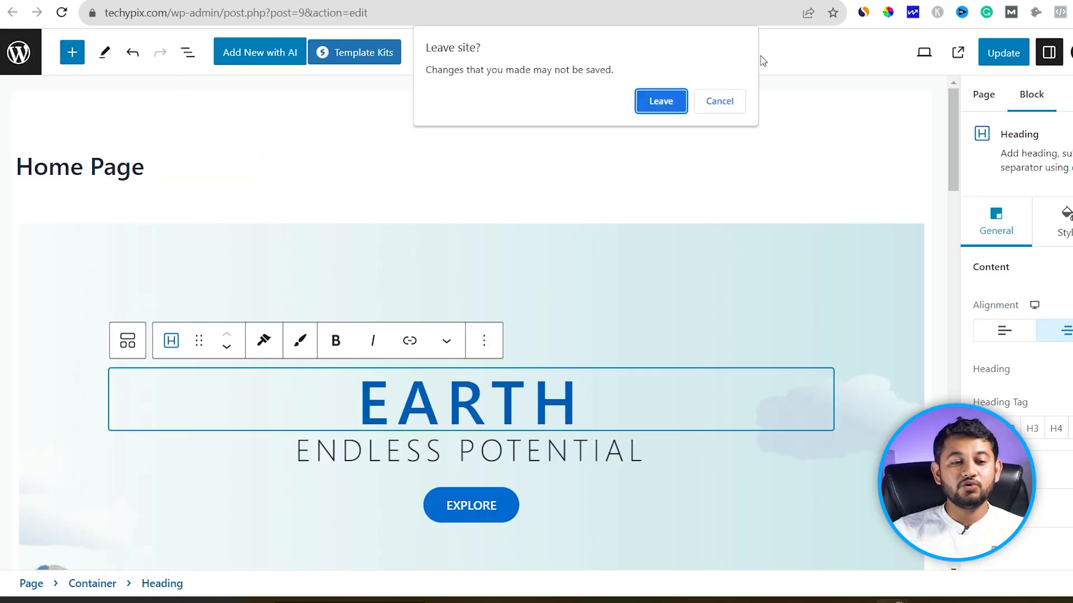
click(669, 99)
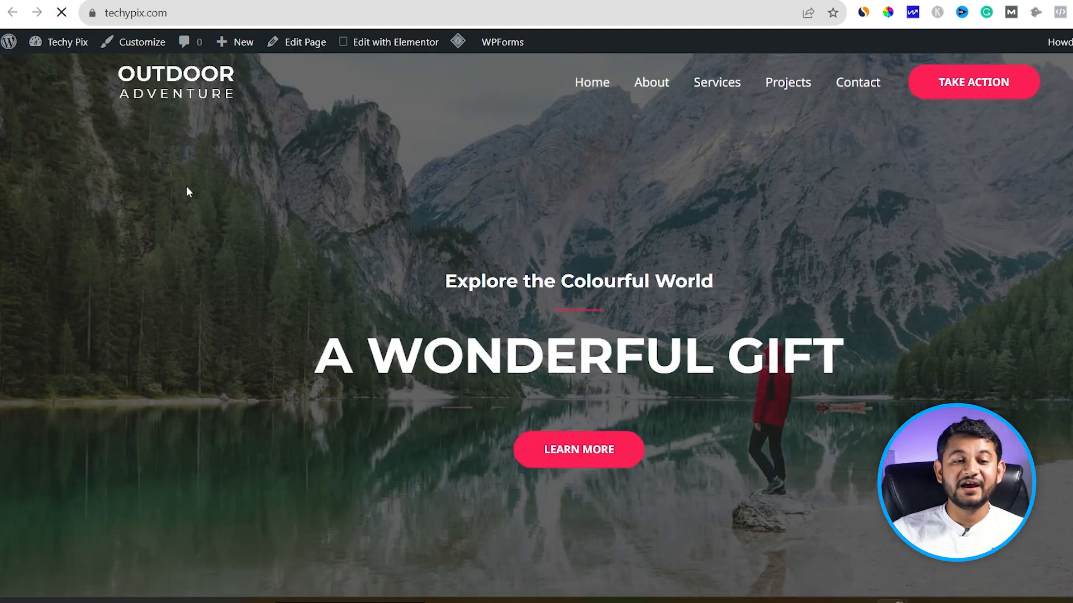
Step: Look over the imported Outdoor Adventure homepage, including its Upcoming Events and Explore the World sections
scroll(186, 186, down, 15)
scroll(181, 185, down, 5)
scroll(180, 180, up, 15)
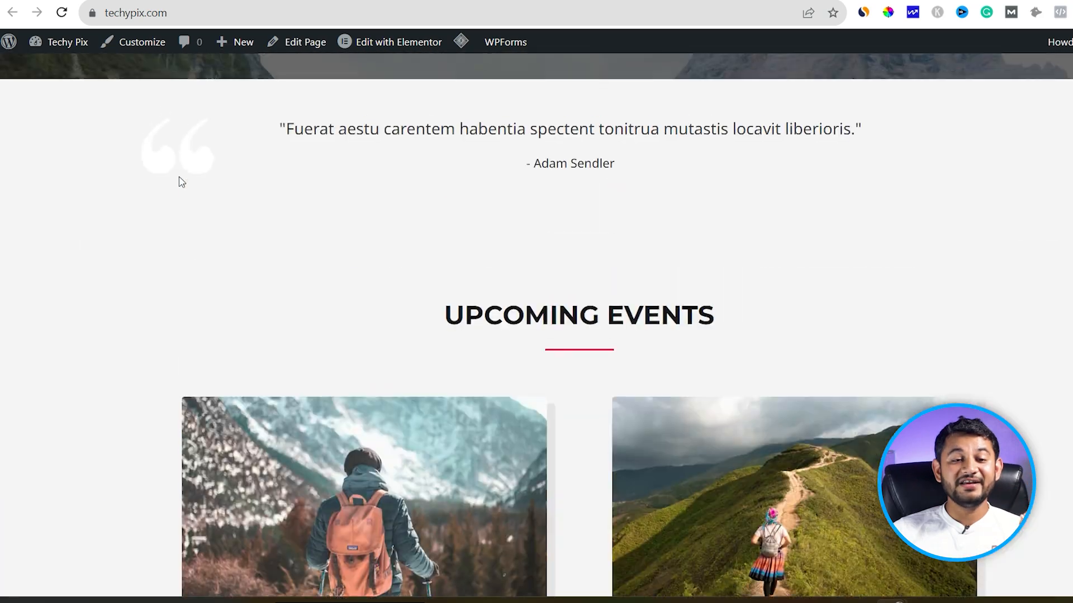
scroll(178, 177, down, 5)
scroll(181, 178, down, 8)
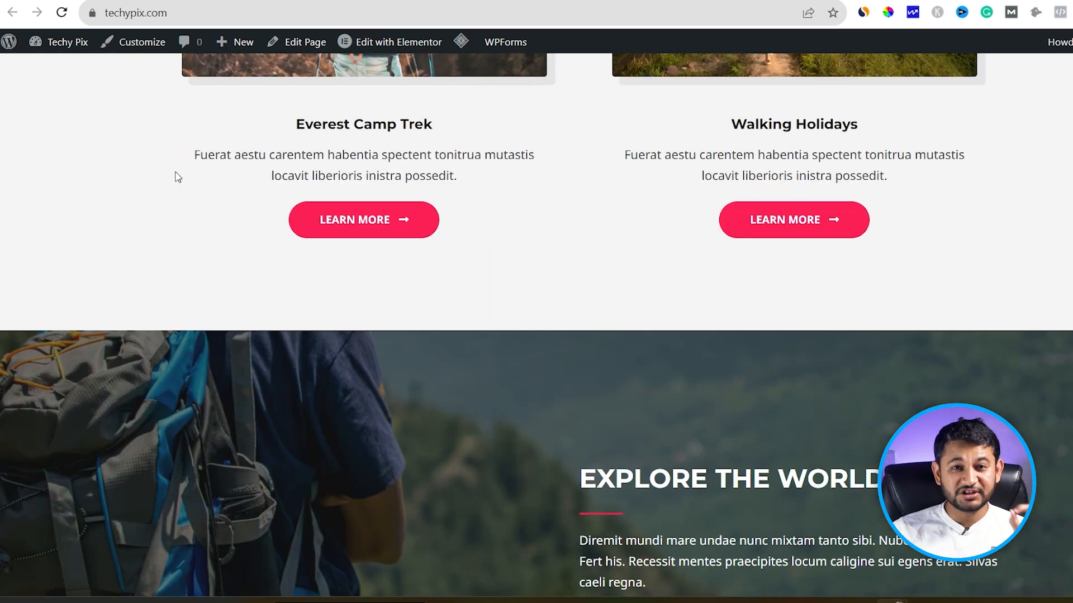
scroll(178, 178, up, 13)
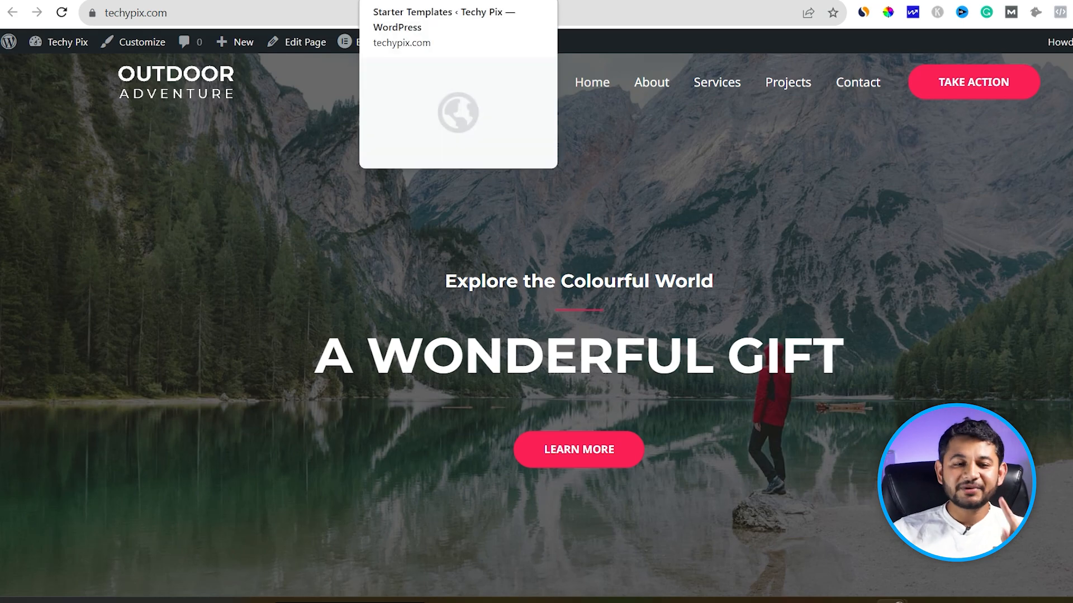
Step: Search the plugin directory for elementor and look over the list of installed plugins
click(447, 1)
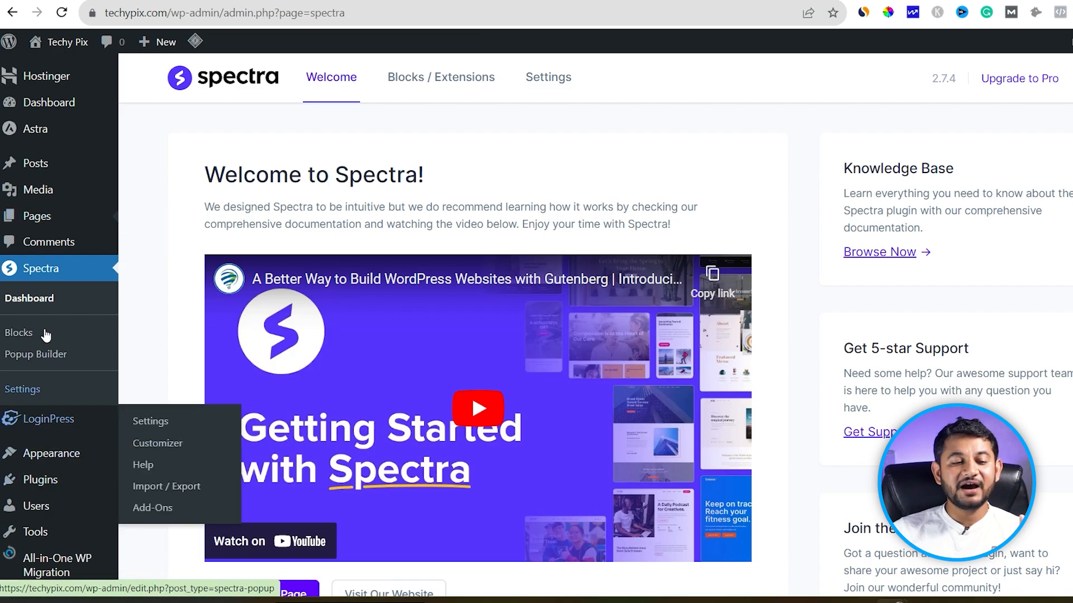
scroll(42, 390, down, 2)
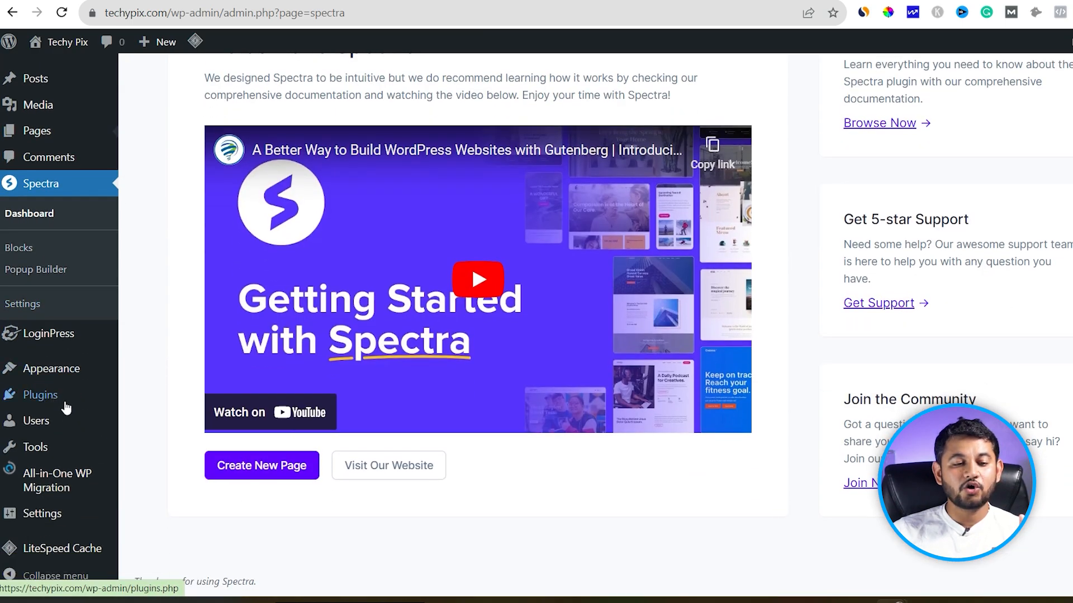
click(49, 400)
click(148, 419)
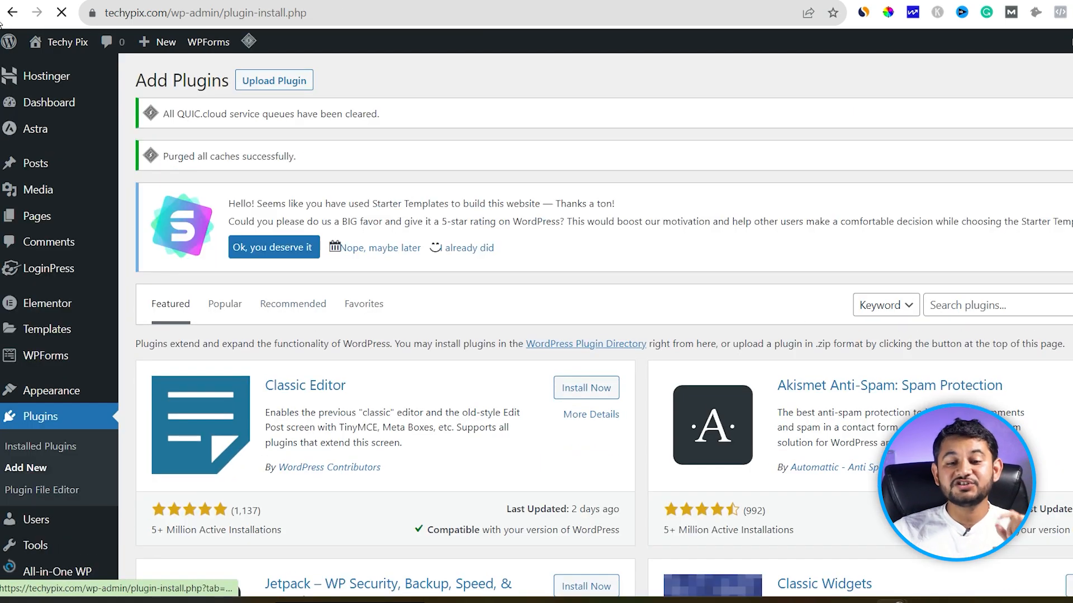
click(981, 303)
text(elem)
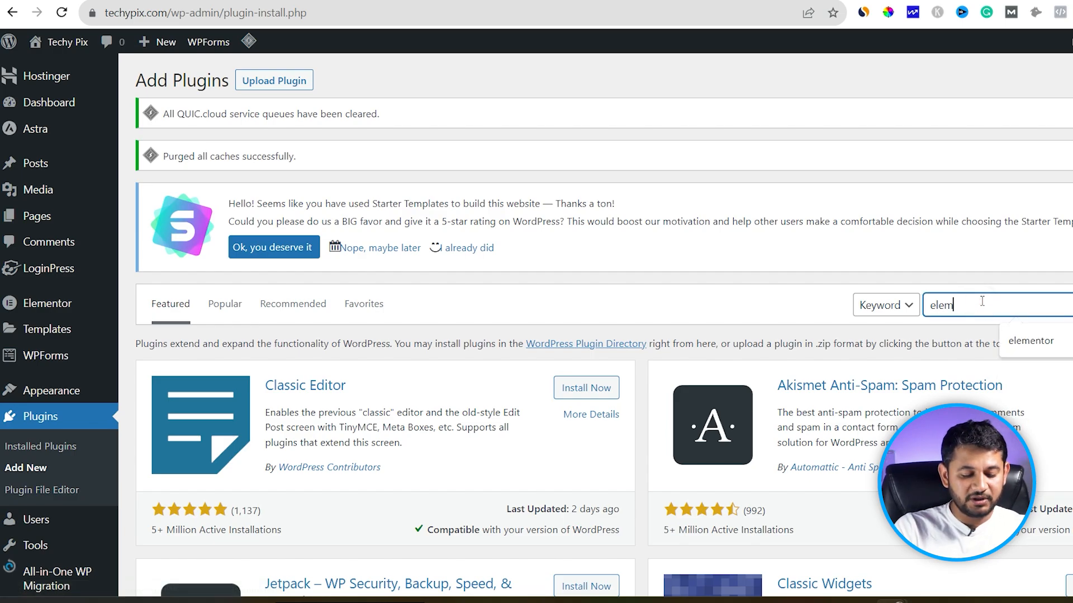
text(entor)
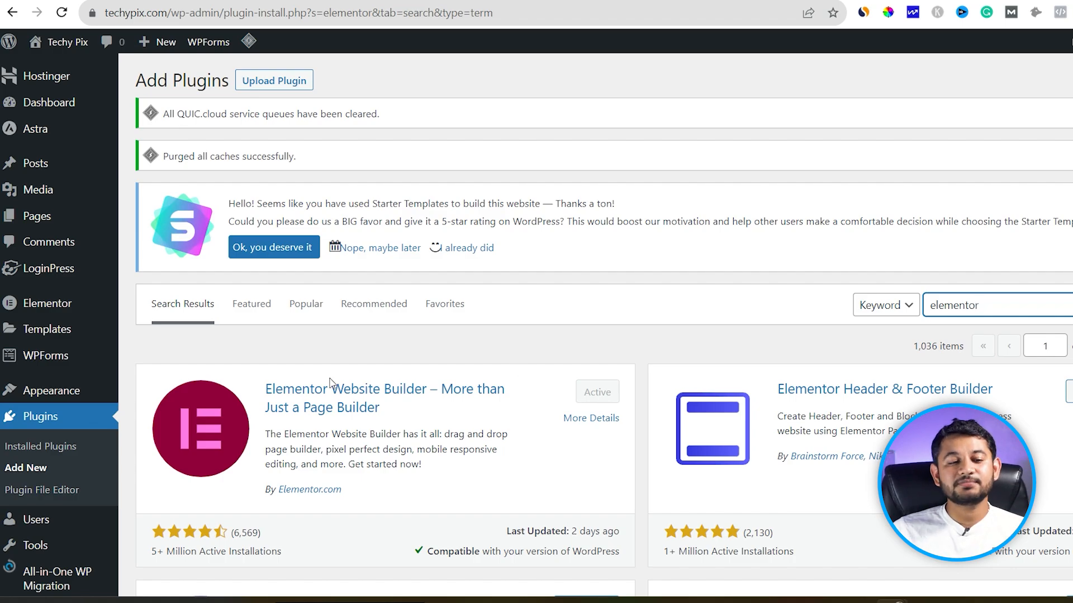
click(45, 446)
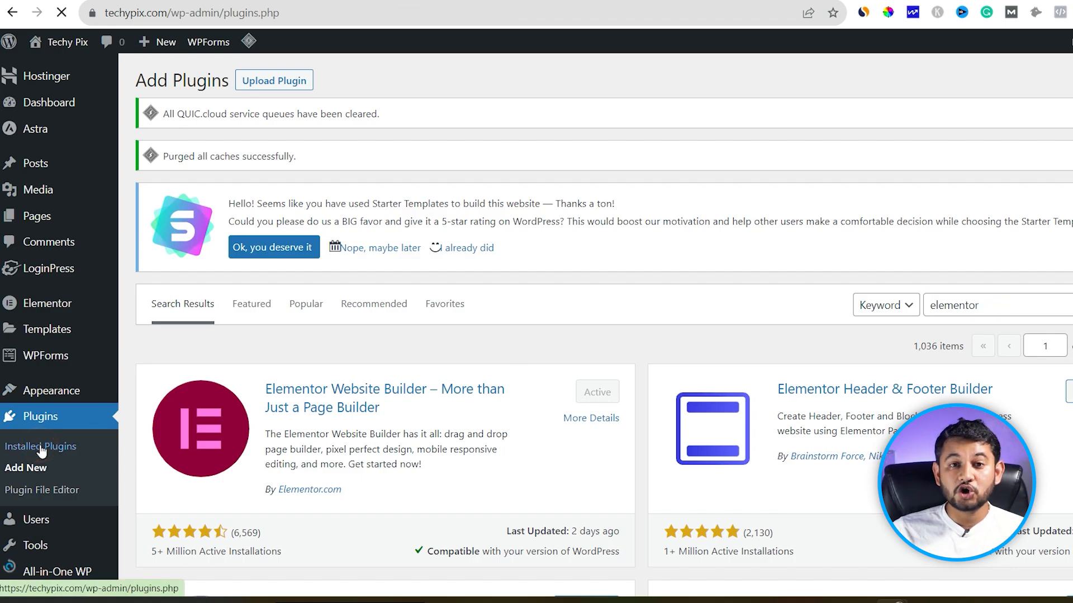
scroll(287, 441, down, 5)
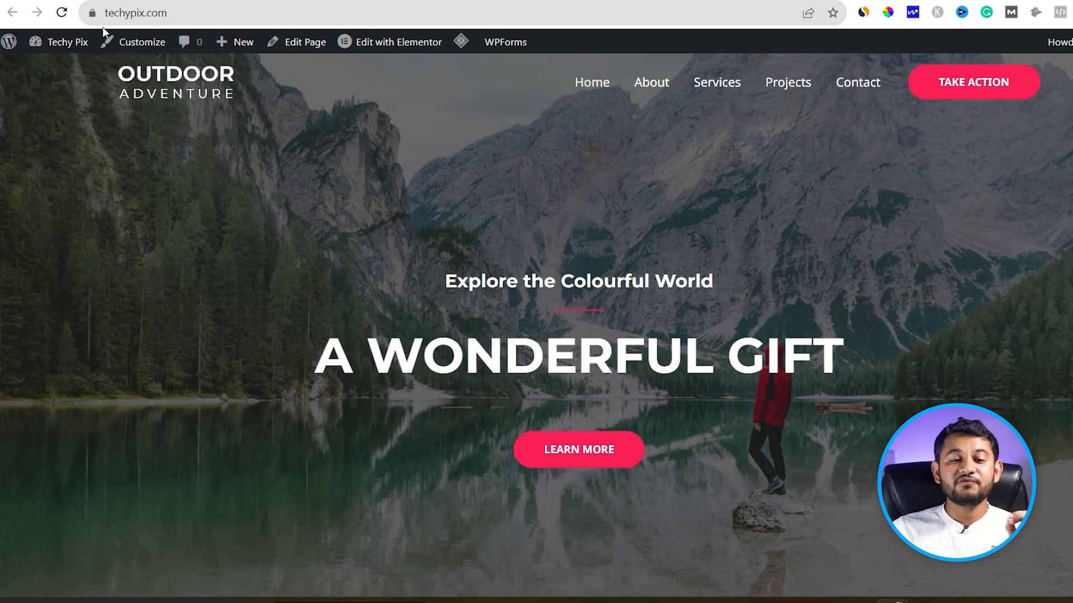
Step: Open the homepage for editing with Elementor and dismiss the What's New announcements
click(374, 43)
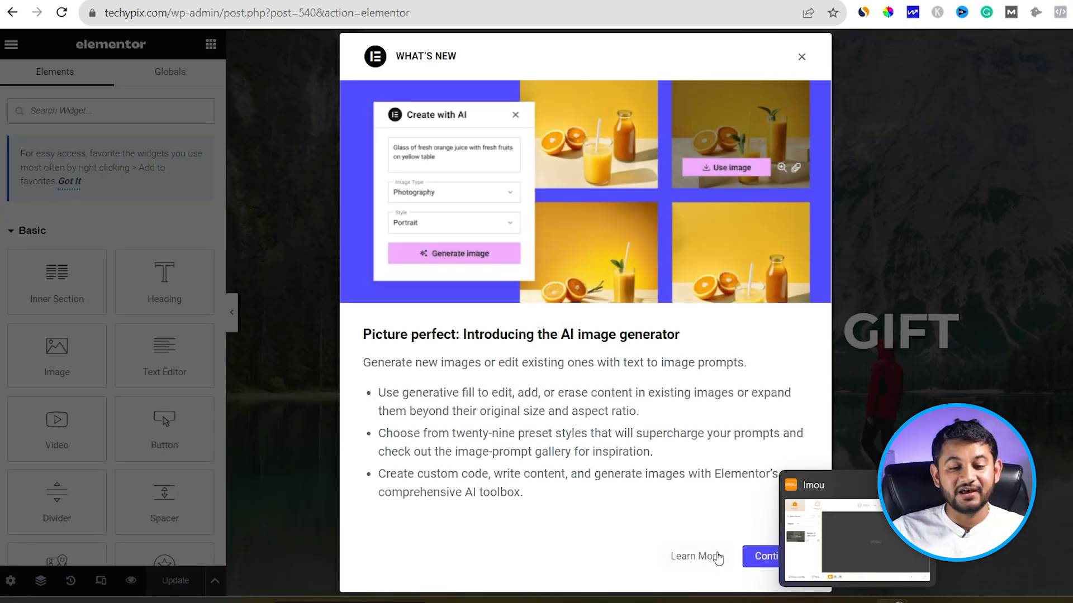
click(757, 556)
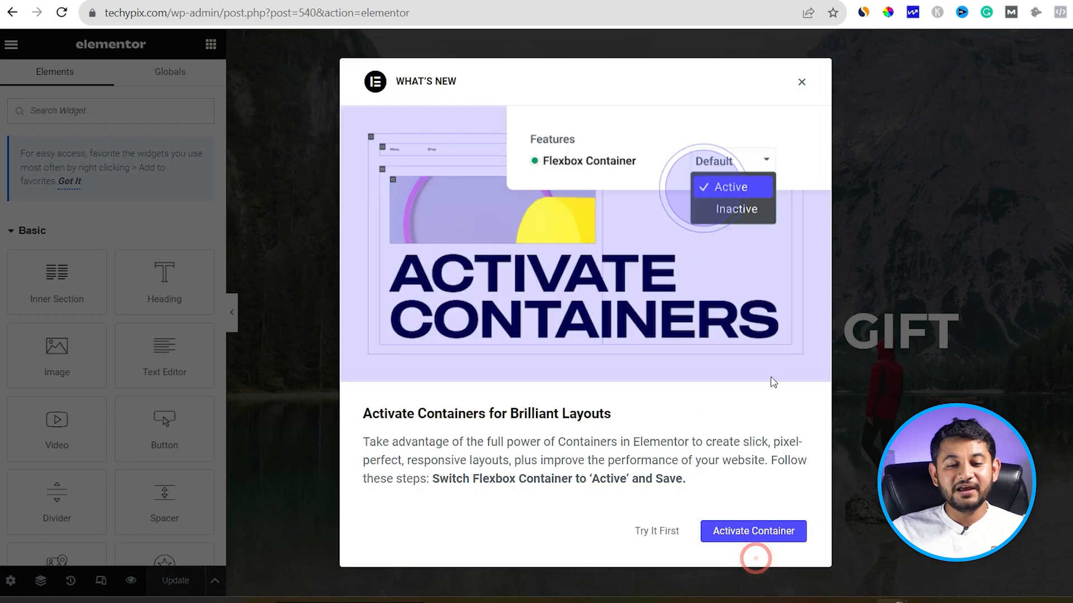
click(803, 83)
Step: Replace the hero section's main heading text with "Supreme World"
click(594, 336)
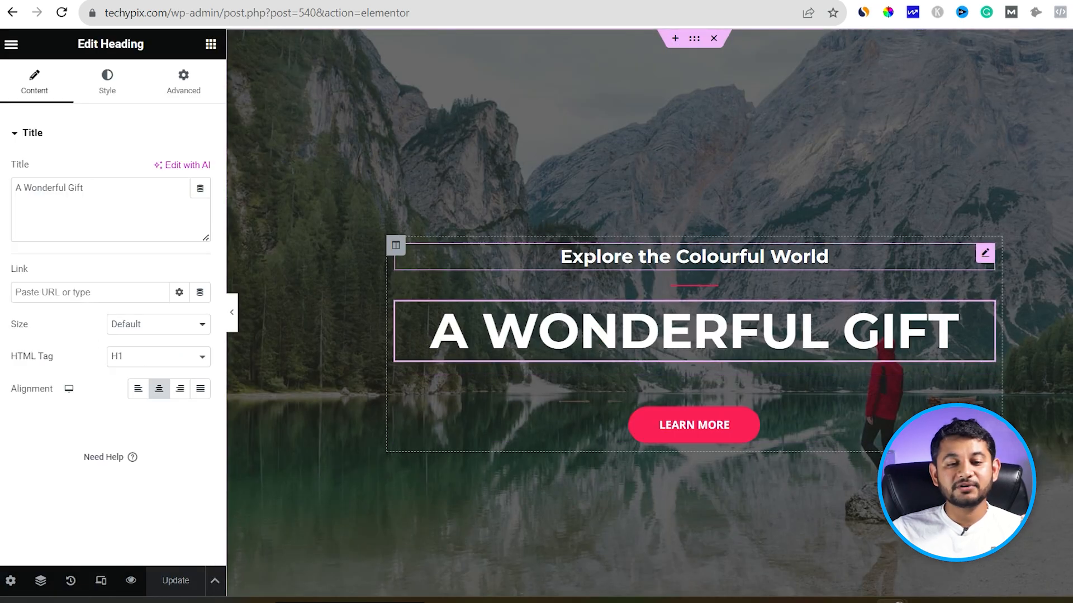
click(587, 252)
click(574, 323)
key(ctrl+a)
text(A)
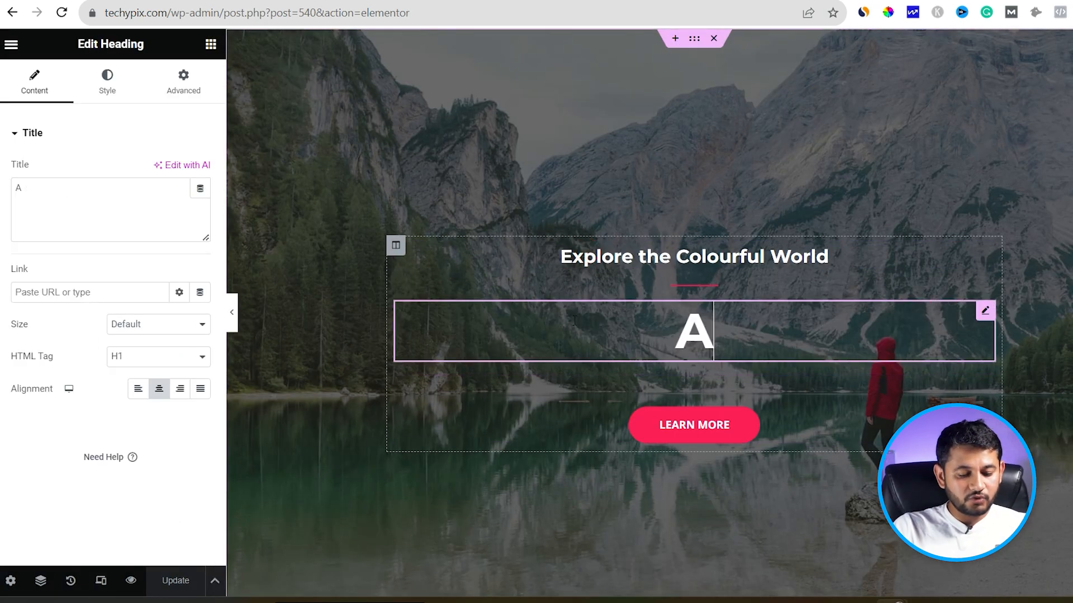
text(upre)
key(BackSpace)
key(BackSpace)
key(BackSpace)
key(BackSpace)
key(BackSpace)
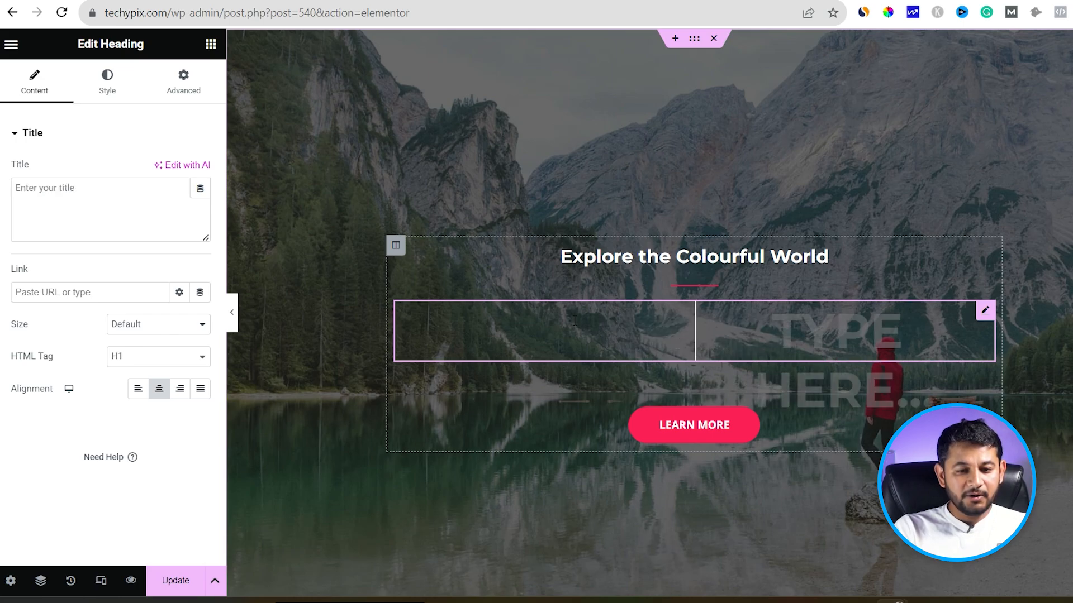
text(Supreme World)
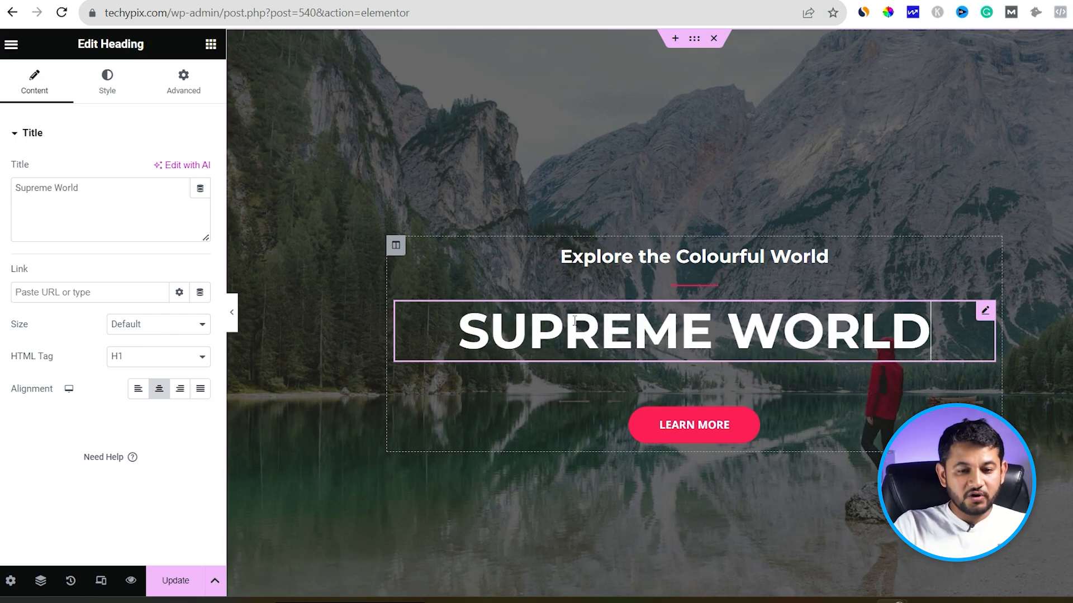
Step: Check the subheading and the Upcoming Events section, and update the page to save the heading edit
click(594, 257)
scroll(594, 257, down, 10)
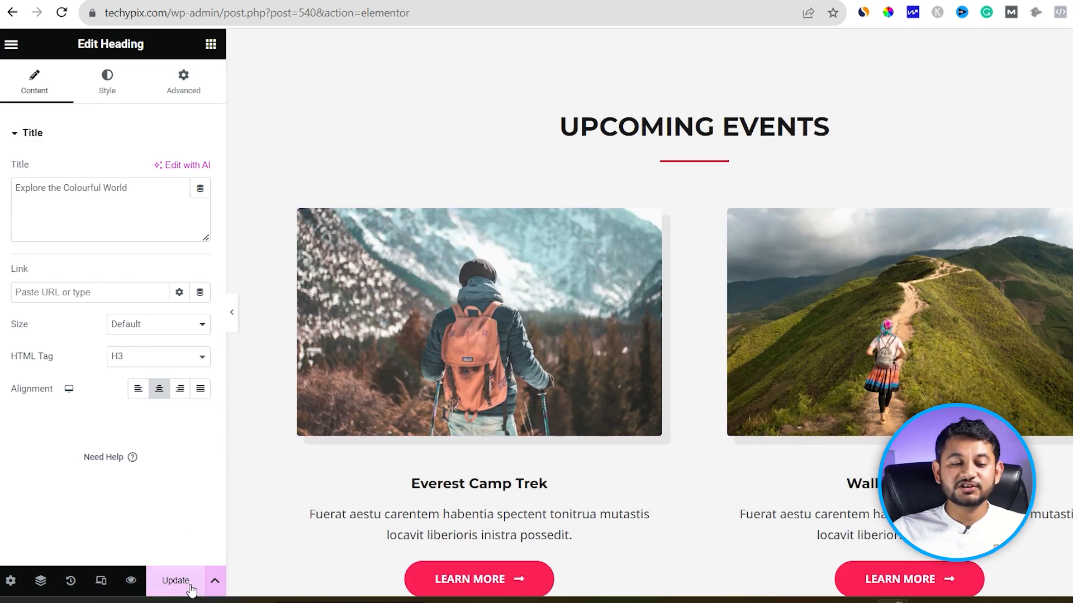
click(214, 583)
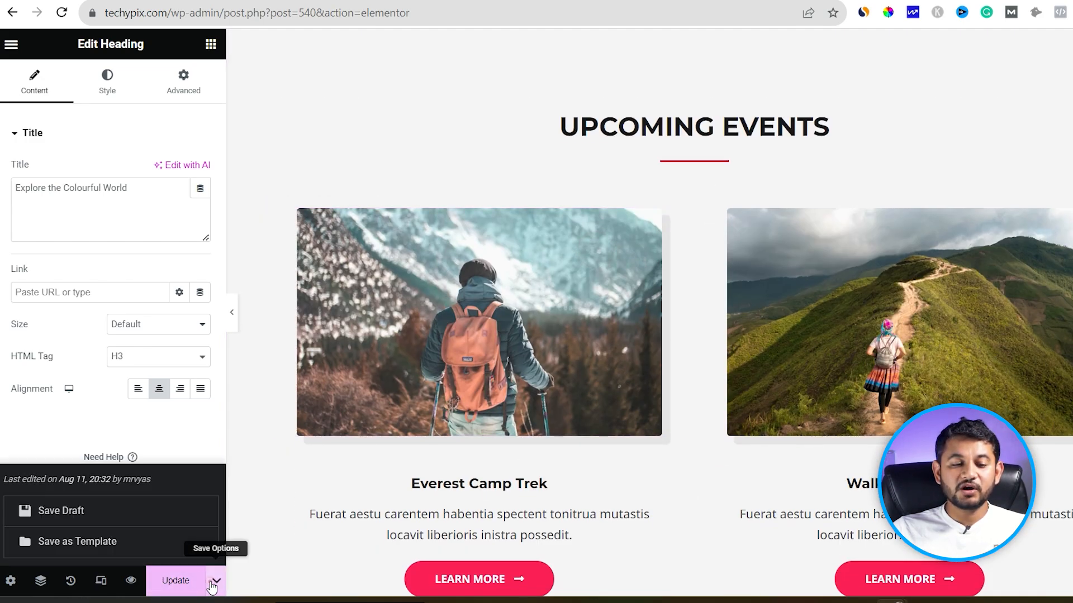
click(165, 583)
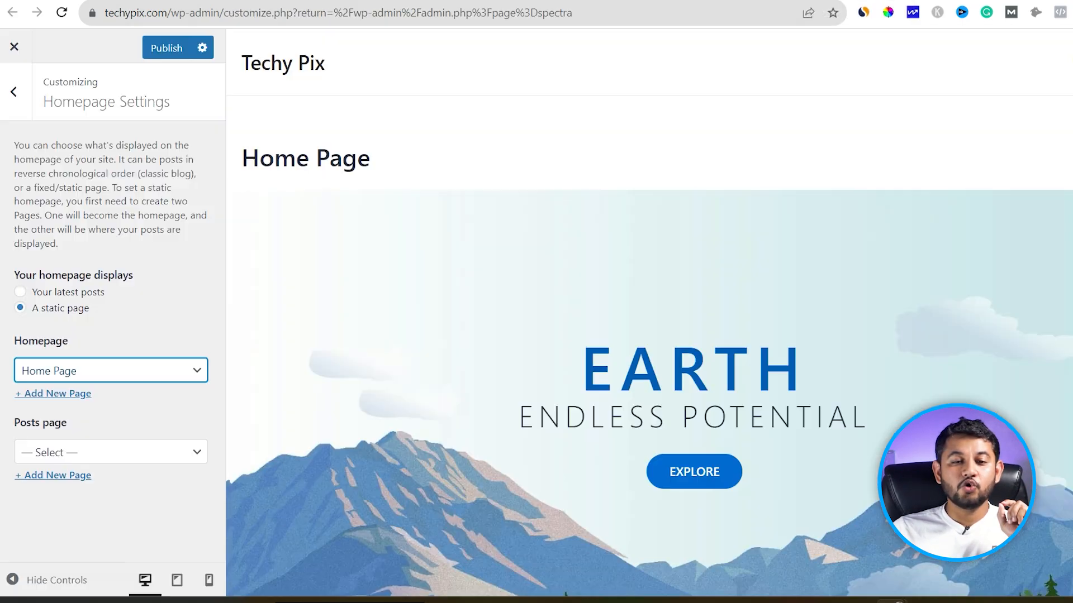
Step: Exit the theme customizer's homepage settings without publishing and view the edited homepage on the live site
click(14, 47)
key(Return)
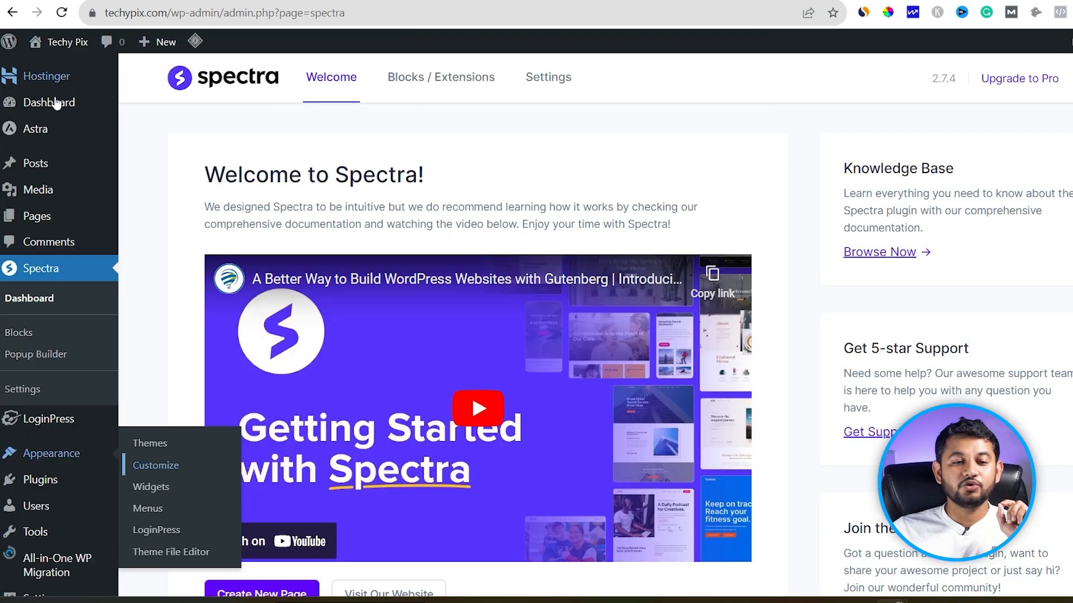
right_click(72, 64)
click(88, 74)
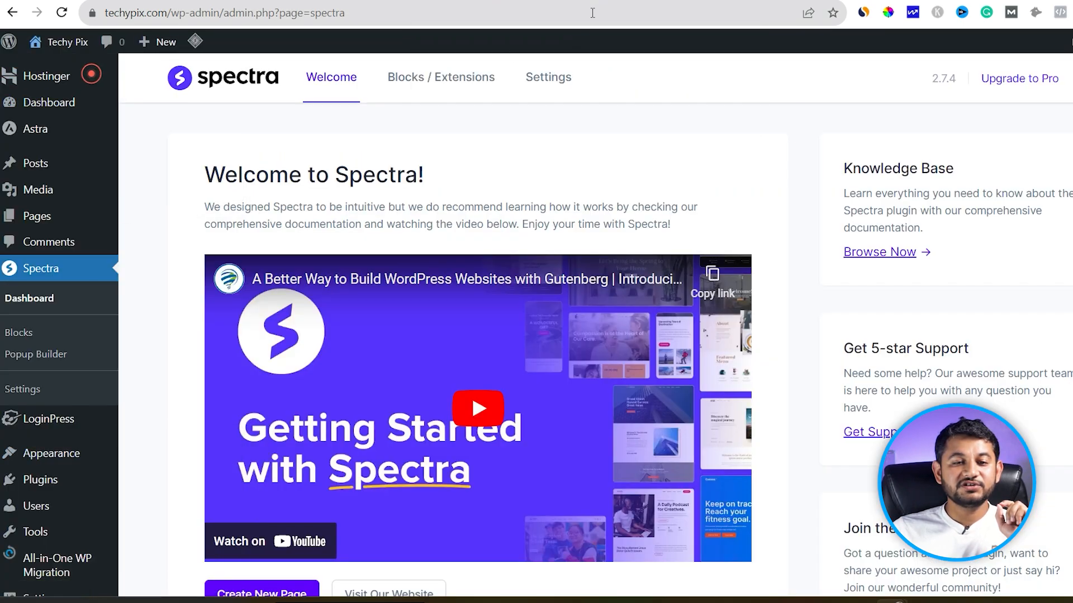
click(584, 1)
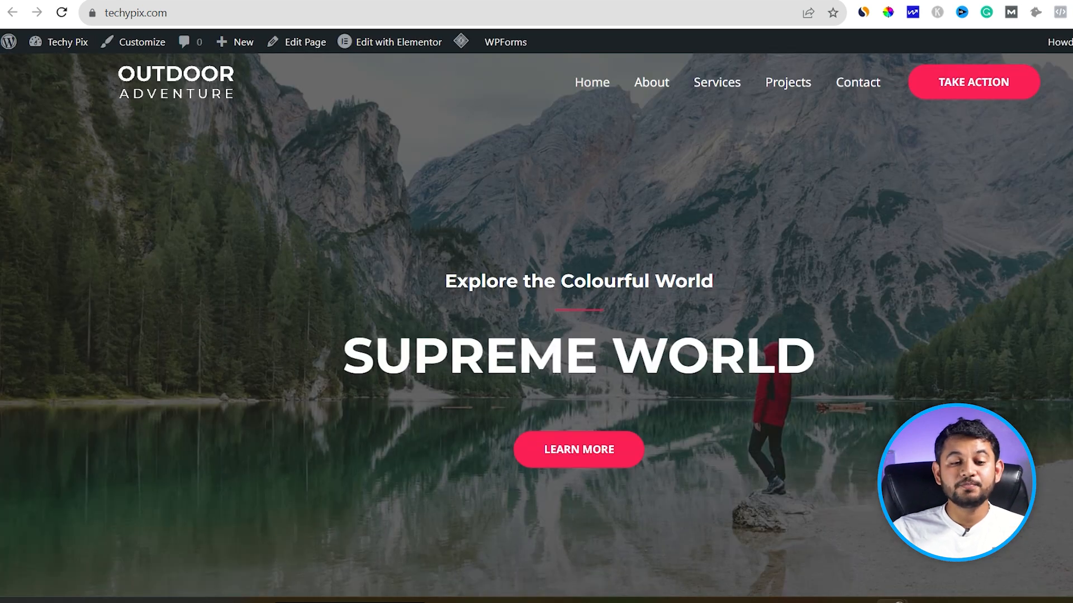
scroll(743, 384, down, 10)
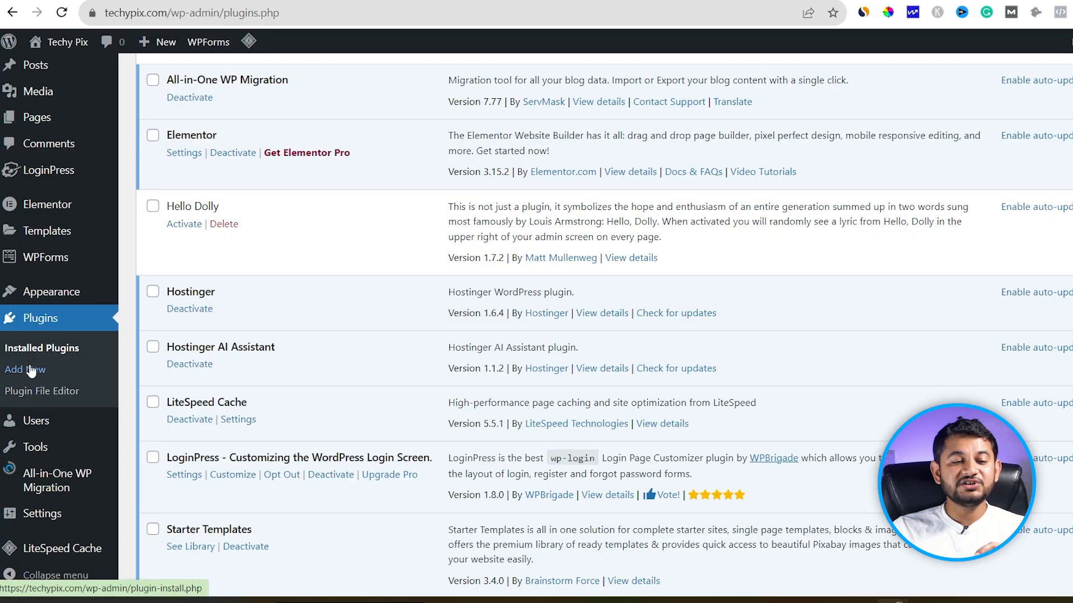
Step: Search for updraftplus among new plugins, and install and activate the UpdraftPlus WordPress Backup & Migration Plugin
click(28, 369)
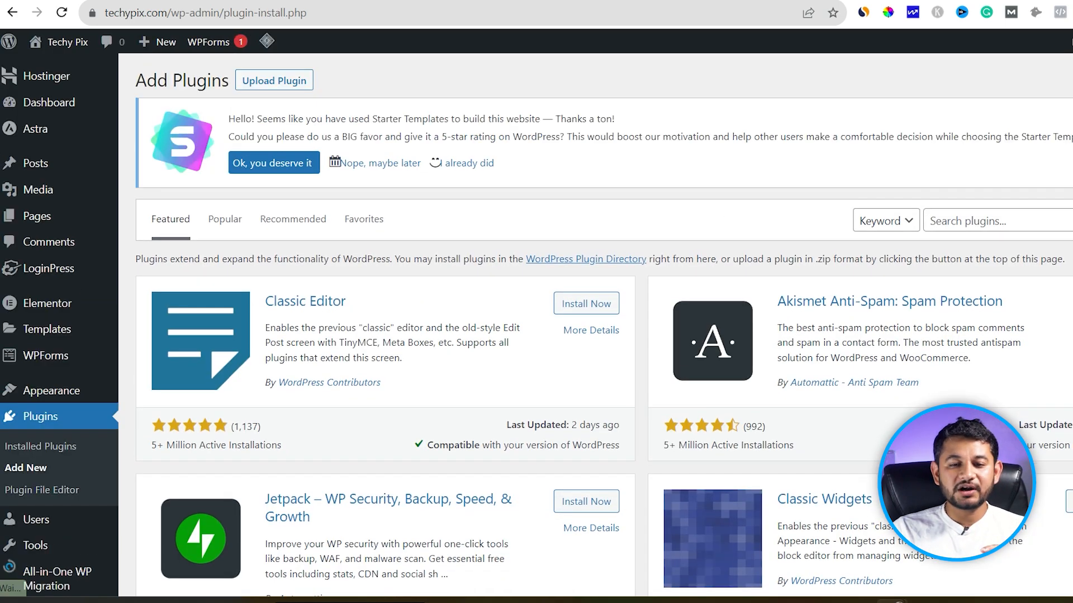
click(984, 221)
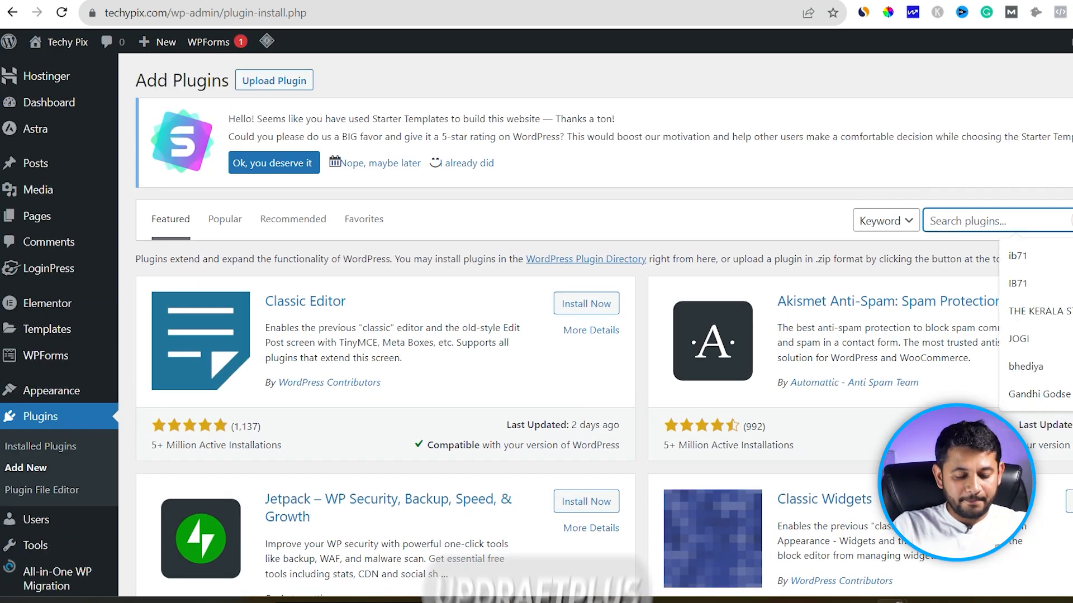
text(updraftplus)
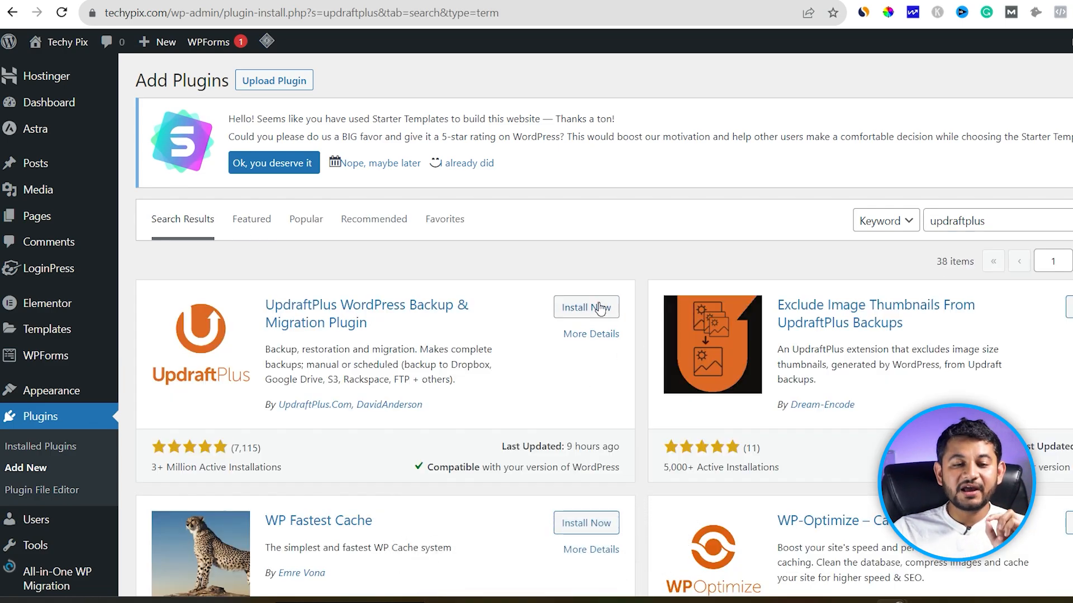
click(600, 309)
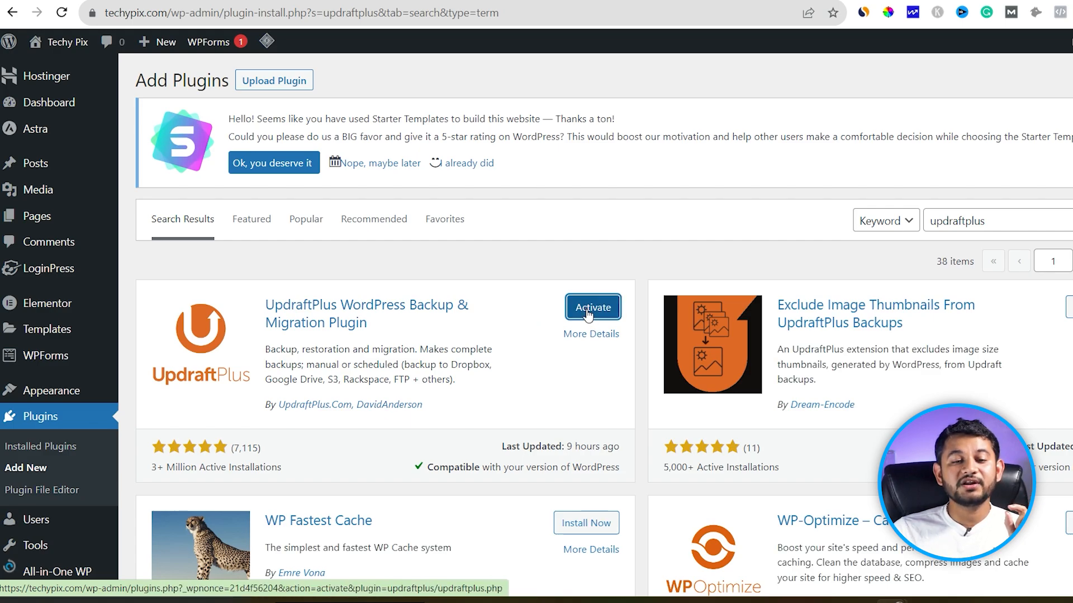
click(582, 309)
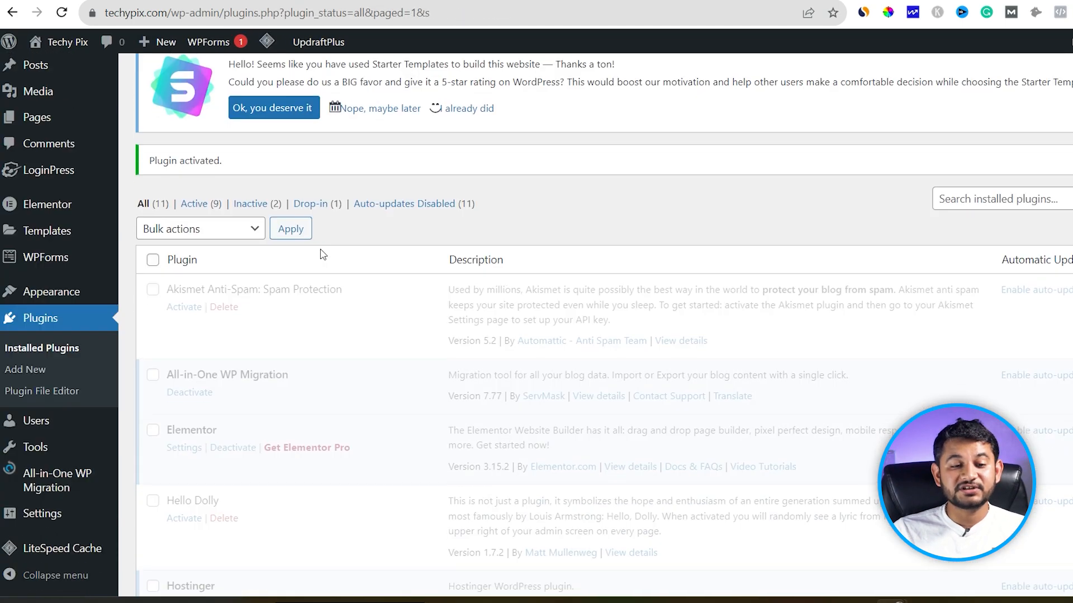
click(425, 216)
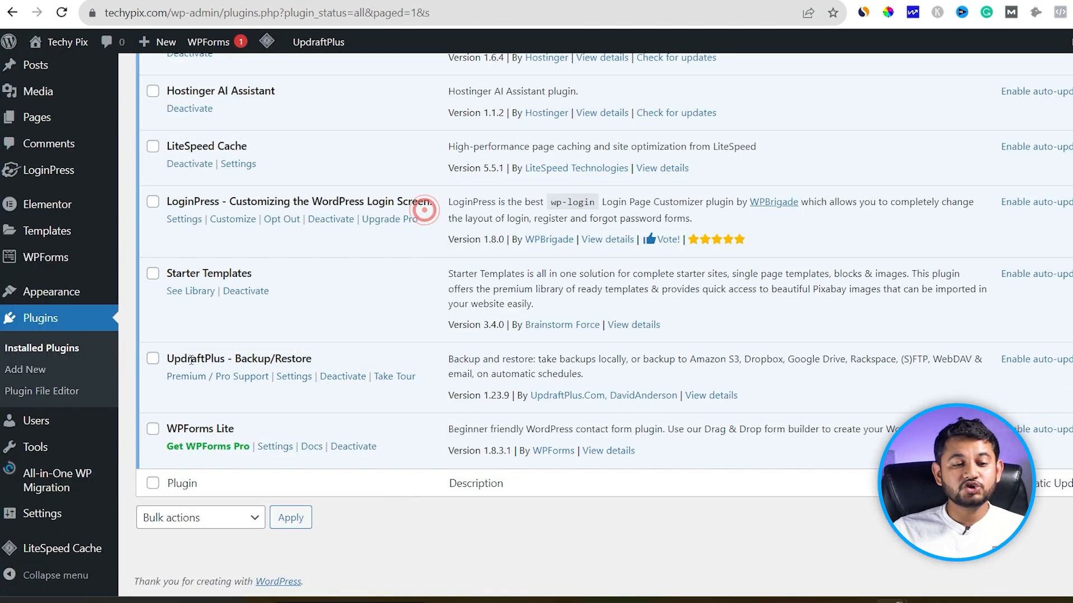
Step: Open the UpdraftPlus plugin's backup settings and choose Google Drive as the remote storage
click(307, 379)
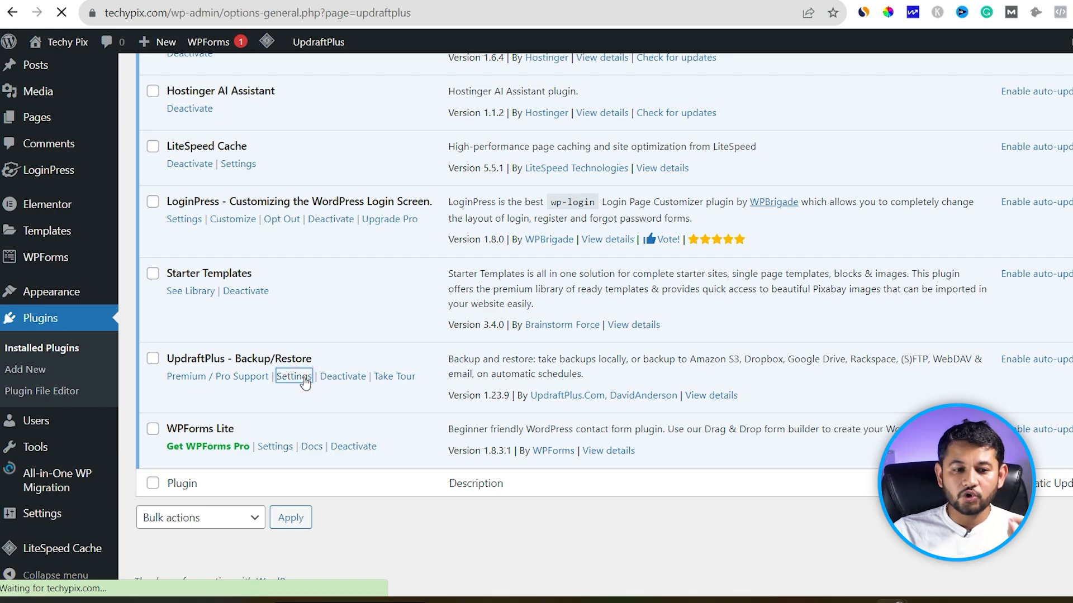
scroll(303, 381, down, 4)
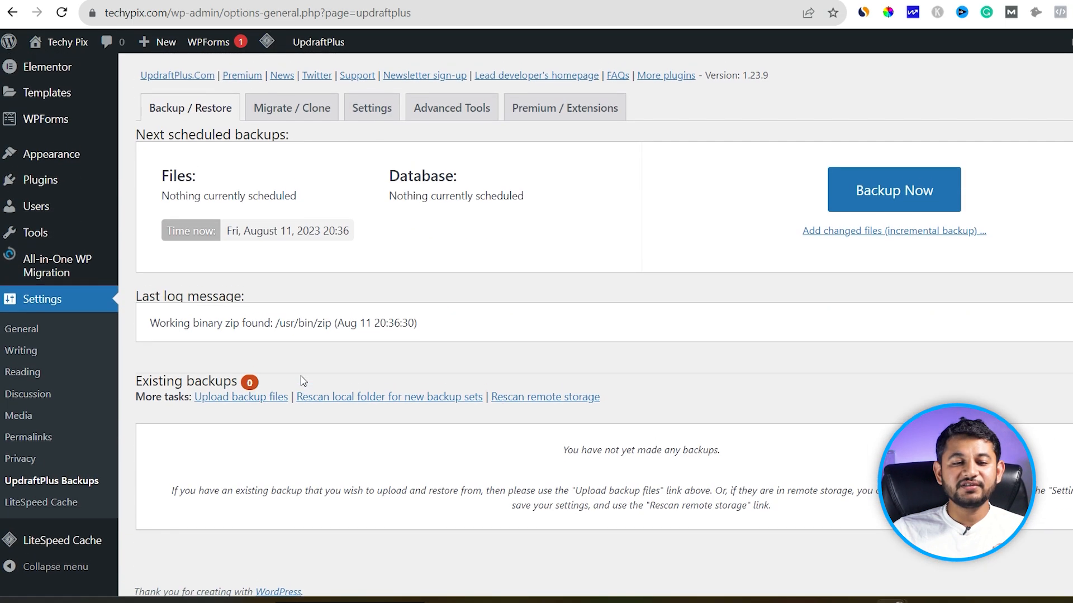
scroll(303, 381, up, 1)
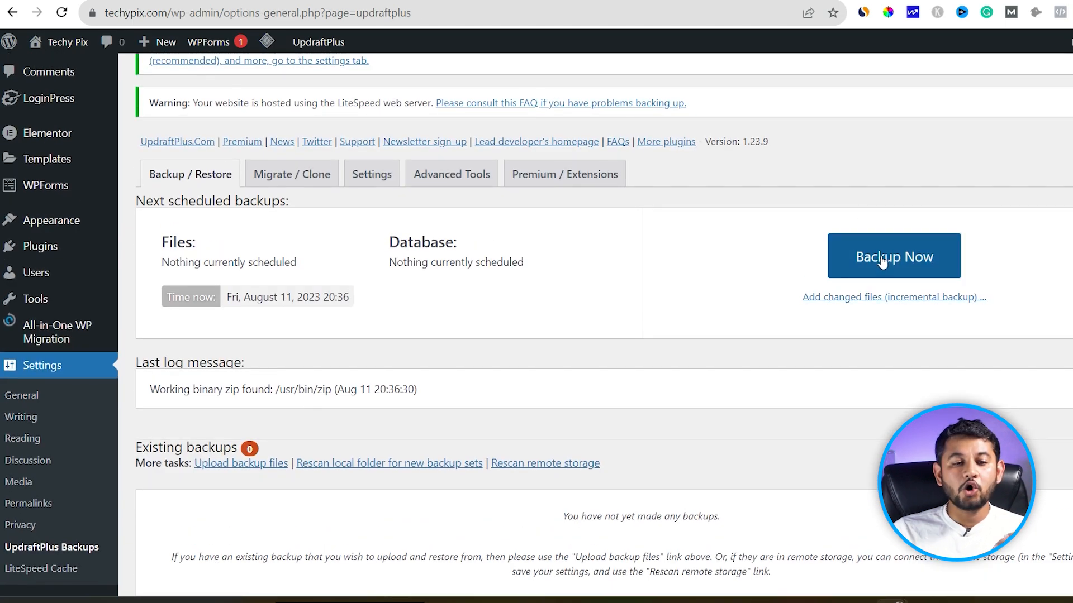
click(450, 173)
click(387, 176)
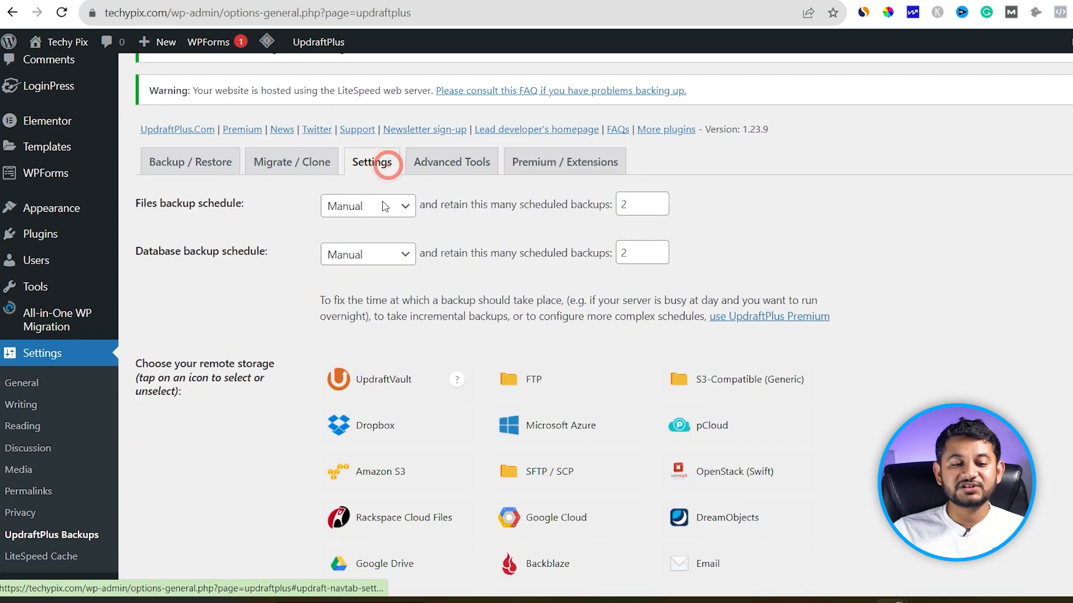
scroll(380, 215, down, 4)
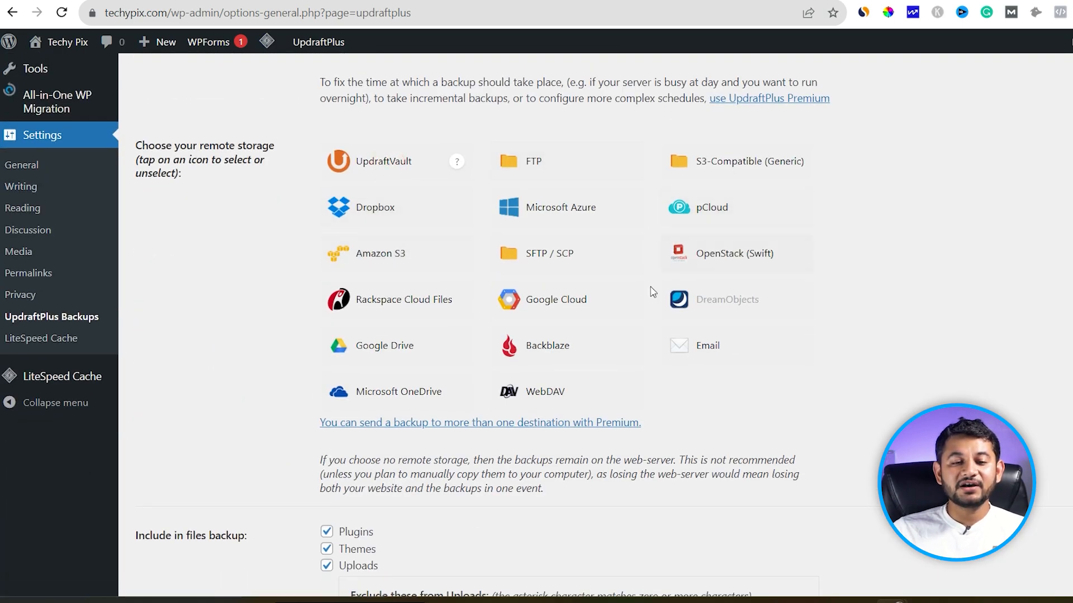
click(378, 348)
scroll(378, 347, down, 5)
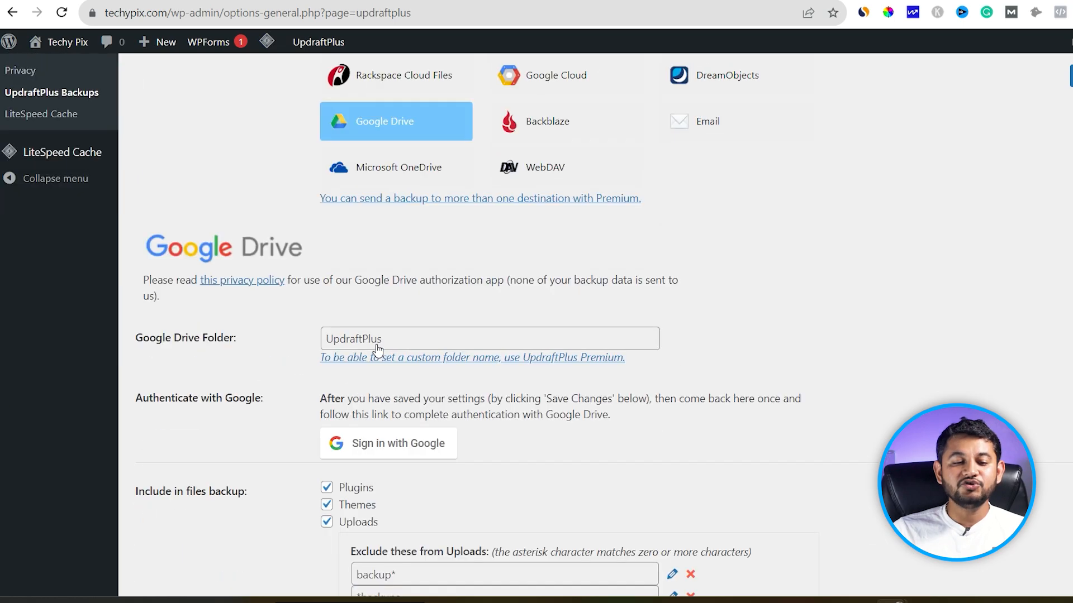
Step: Sign in with Google to authorize UpdraftPlus for Google Drive, leaving the unsaved settings page, and complete the setup
click(391, 359)
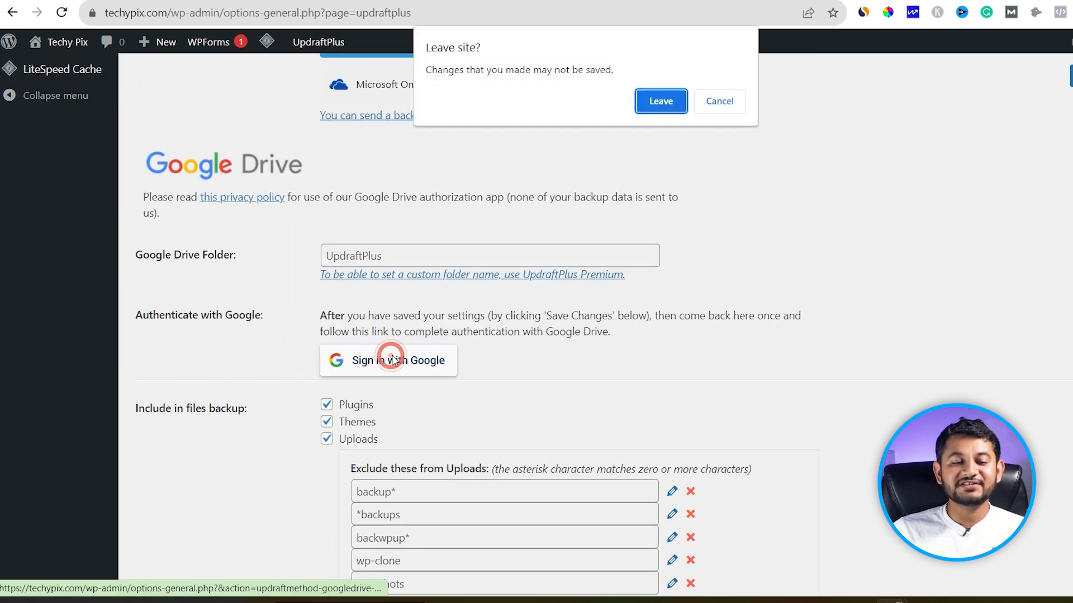
click(666, 95)
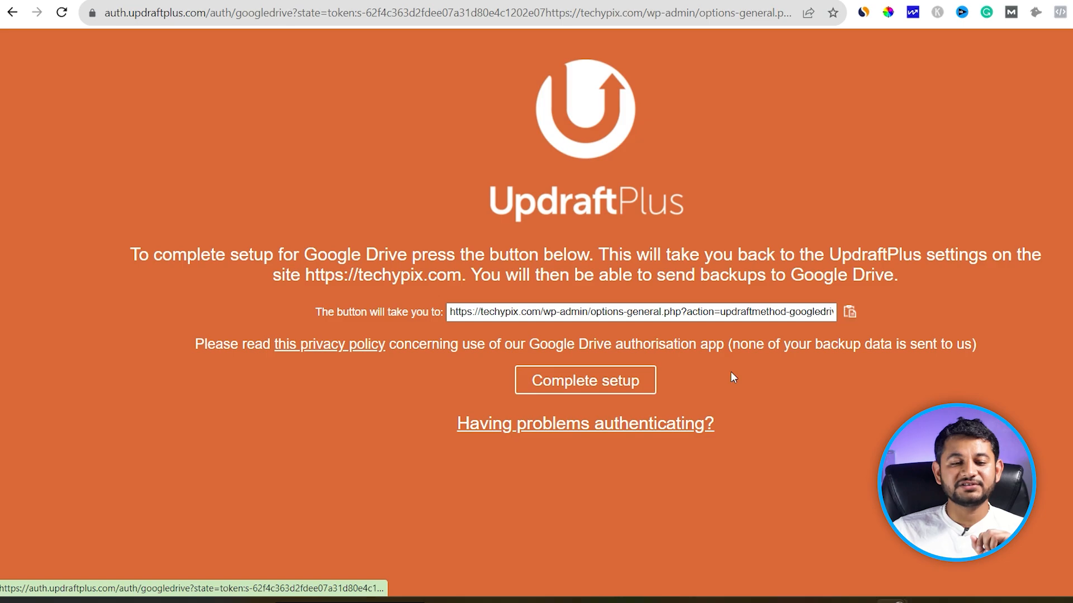
click(641, 381)
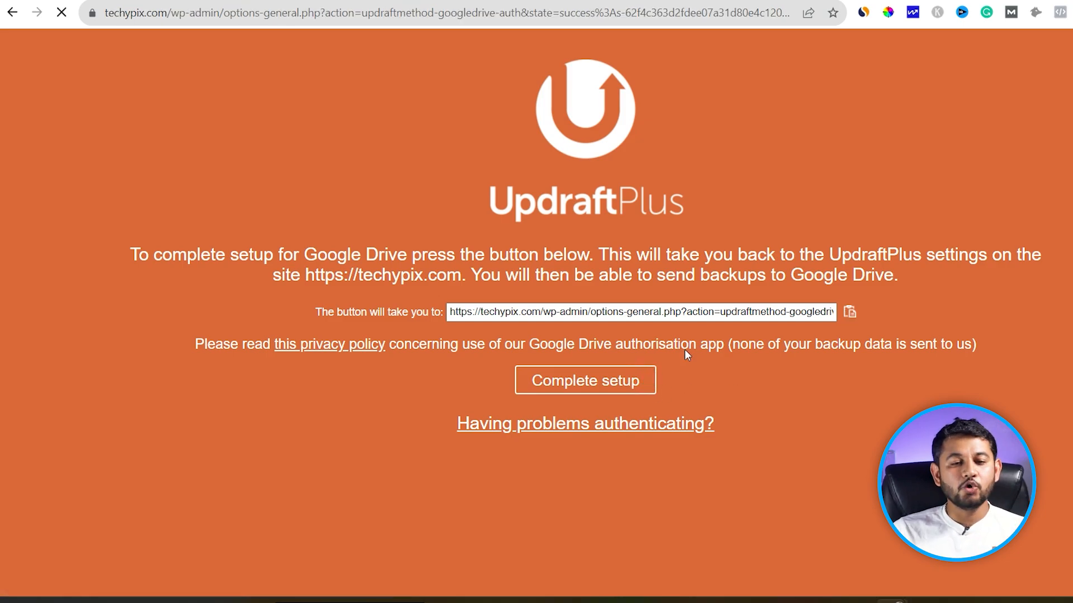
Step: Review the UpdraftPlus settings for remote storage, the files included in backups and their exclusion rules
scroll(684, 355, down, 6)
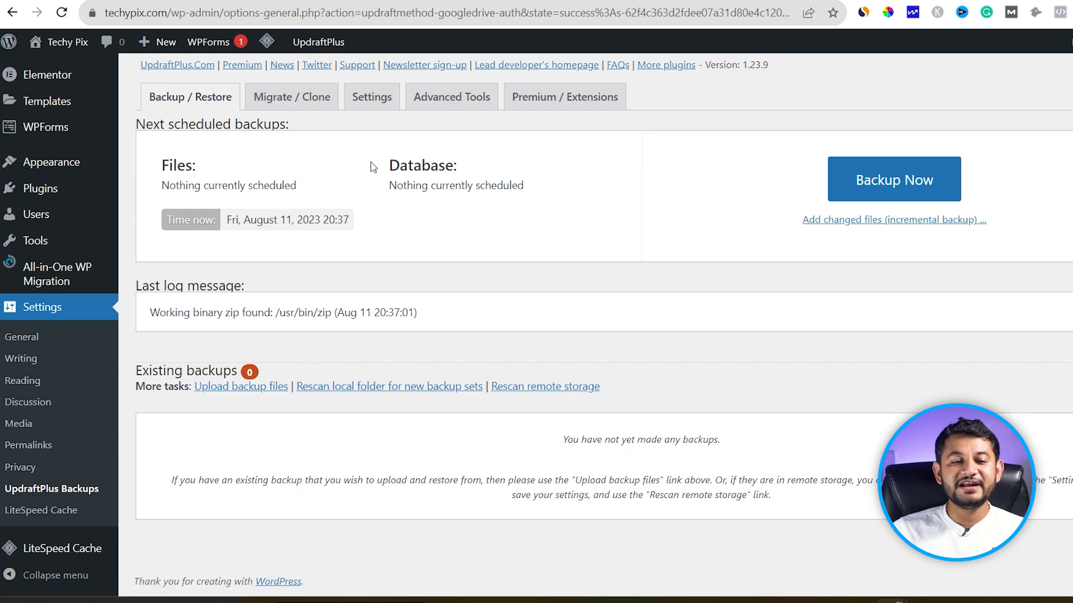
click(372, 98)
scroll(352, 279, down, 5)
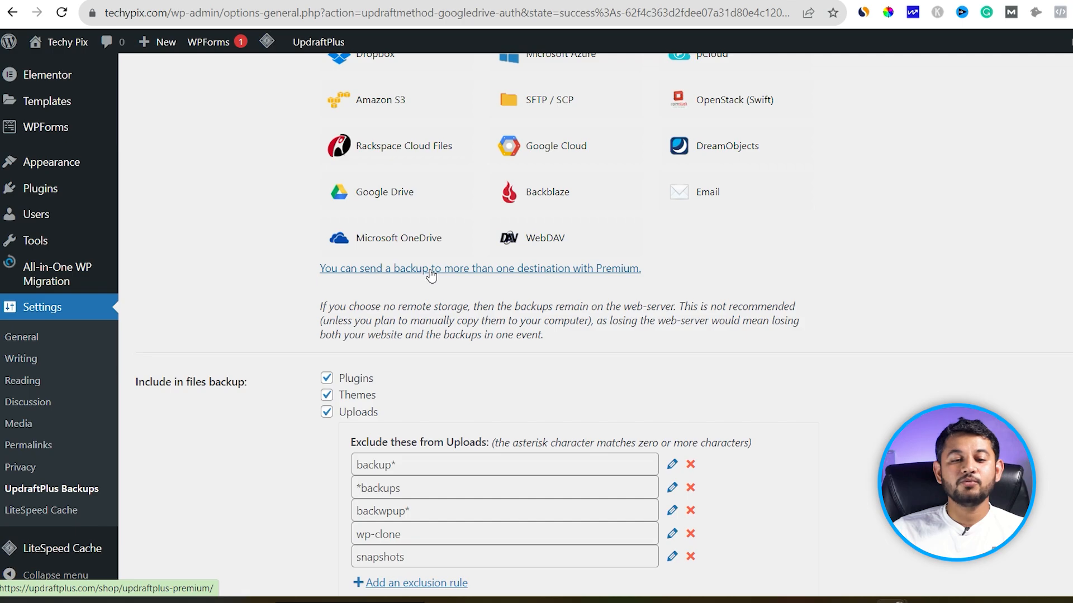
scroll(431, 273, down, 3)
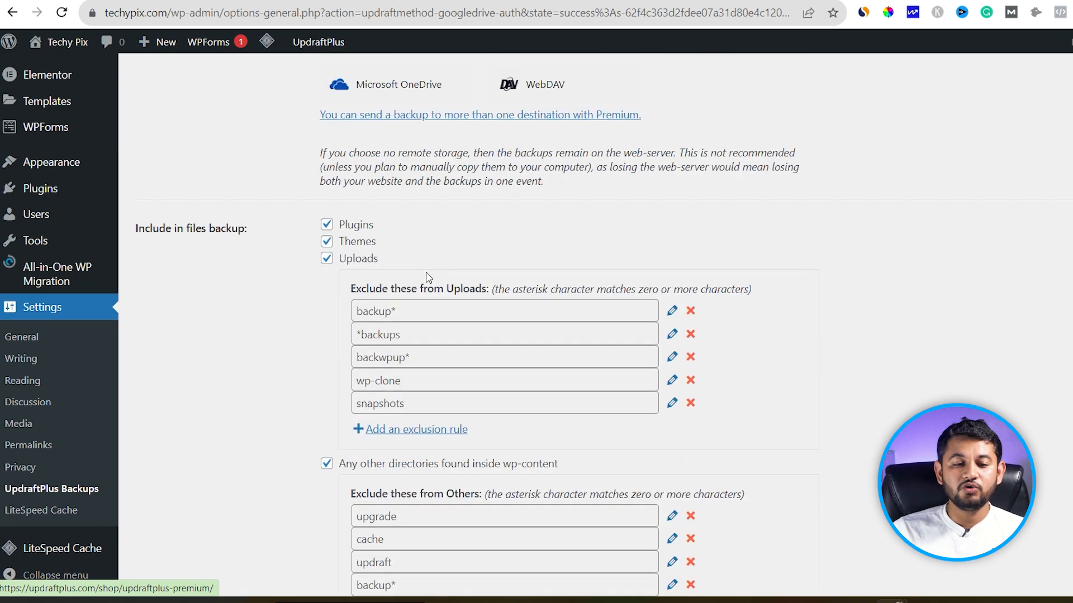
scroll(358, 253, down, 4)
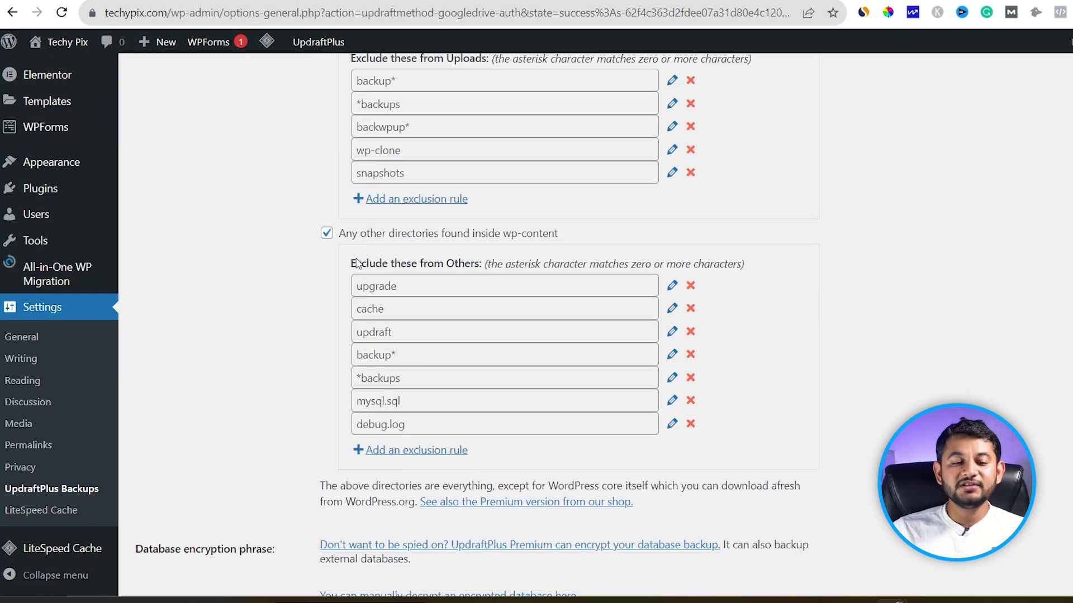
Step: Return to the Backup / Restore page and start a new backup that includes the database and the files
scroll(313, 260, up, 15)
click(191, 384)
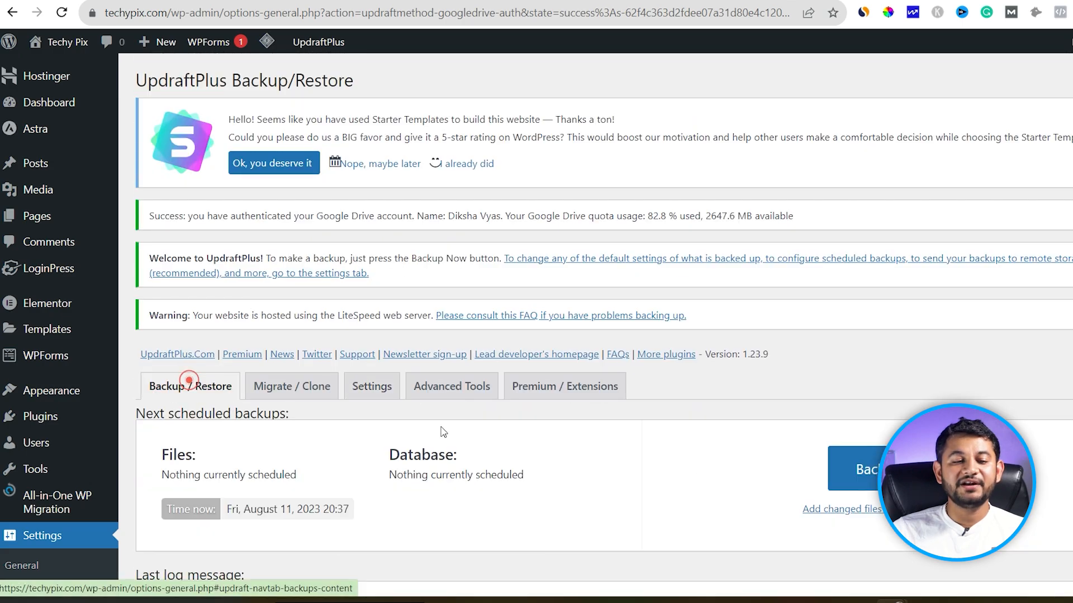
click(860, 468)
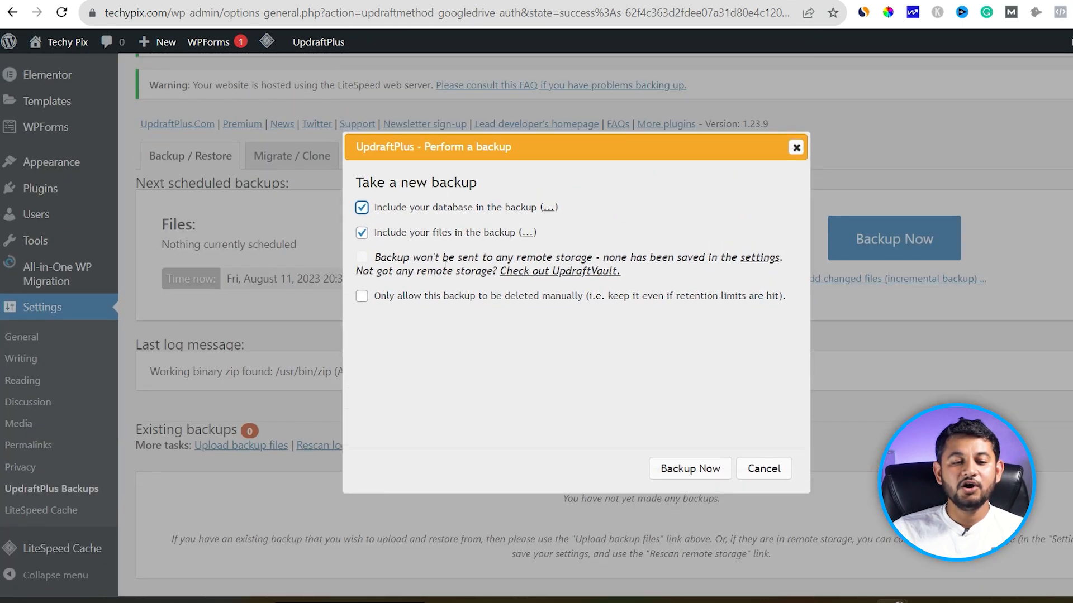
click(692, 469)
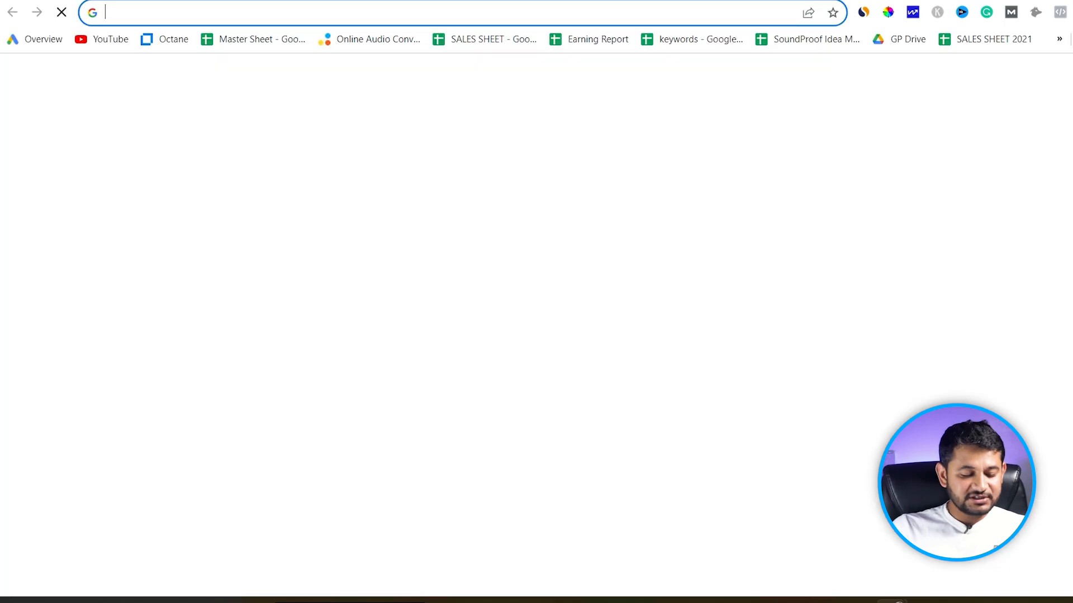
Step: Search the web for google analytics and open the Google Analytics site
text(google )
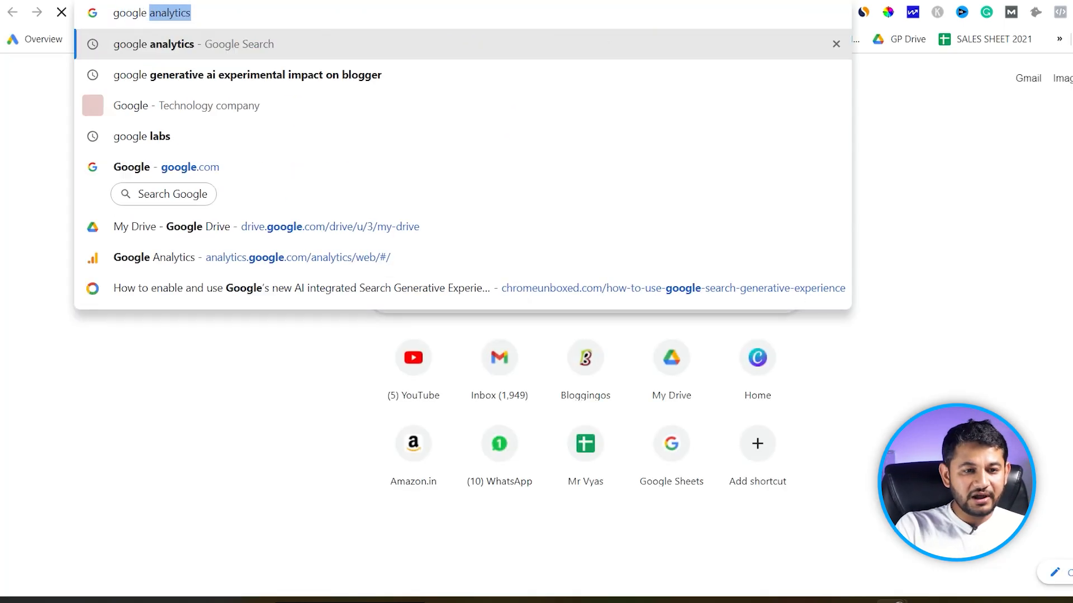
text(analytics)
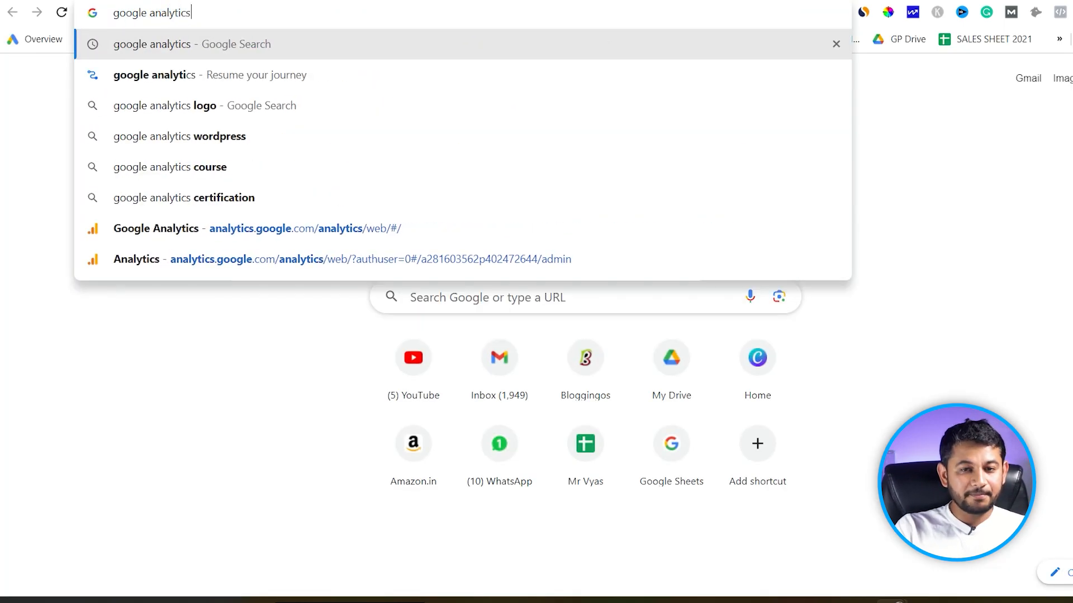
key(Return)
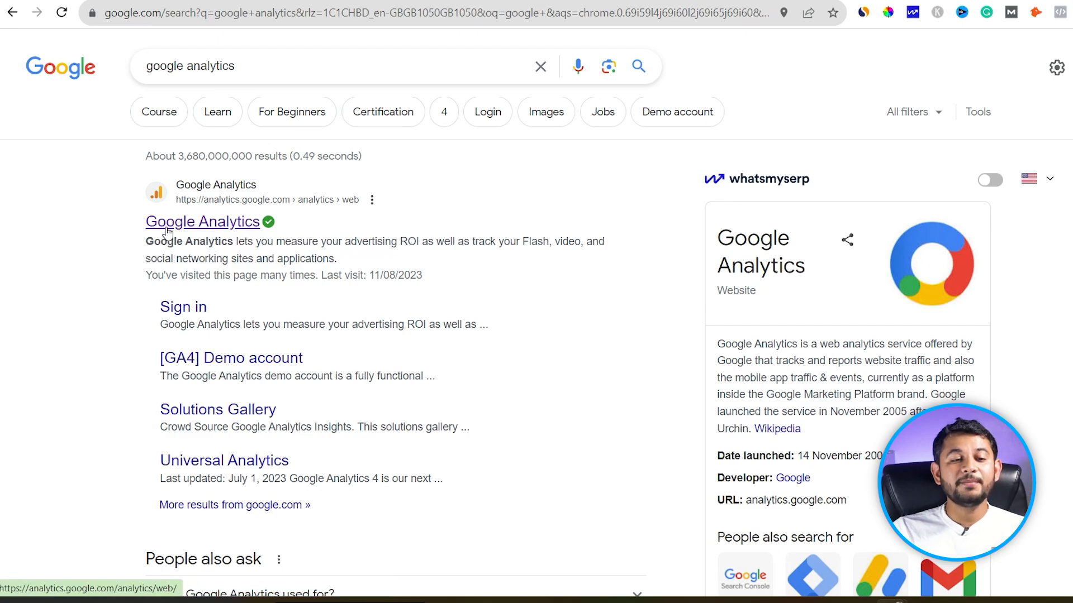
click(166, 223)
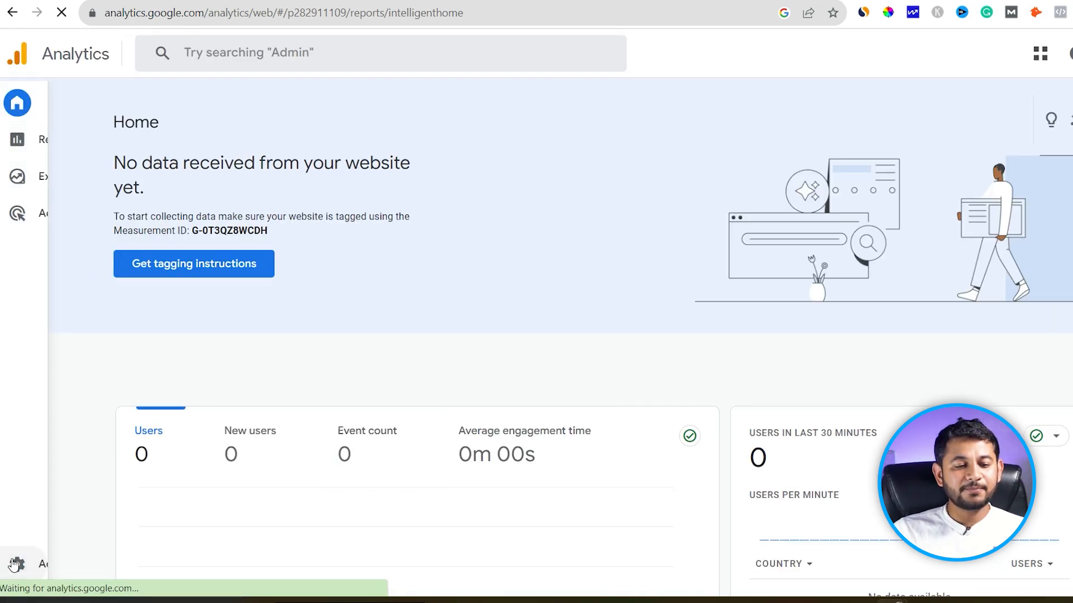
Step: Start a new Analytics account from the admin area, name it Client 1 and continue to property creation
click(16, 564)
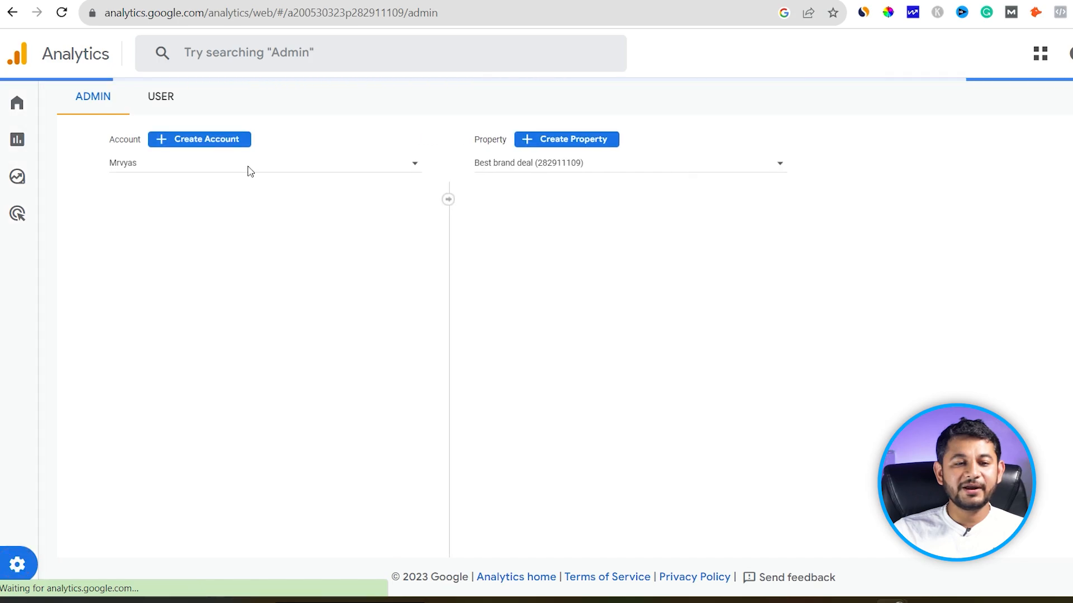
click(222, 141)
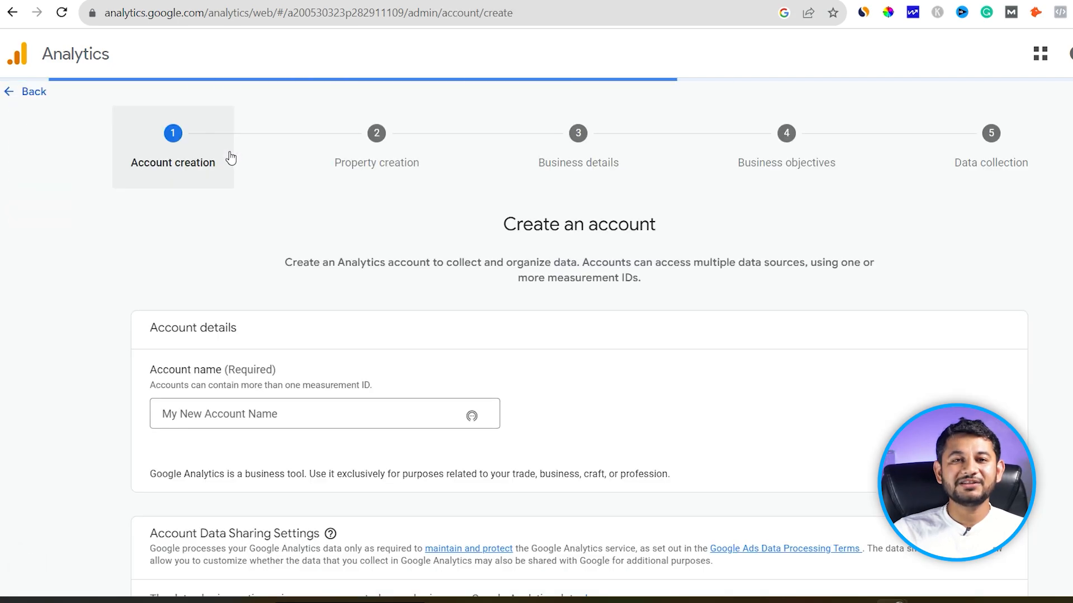
click(273, 407)
text(Client 1)
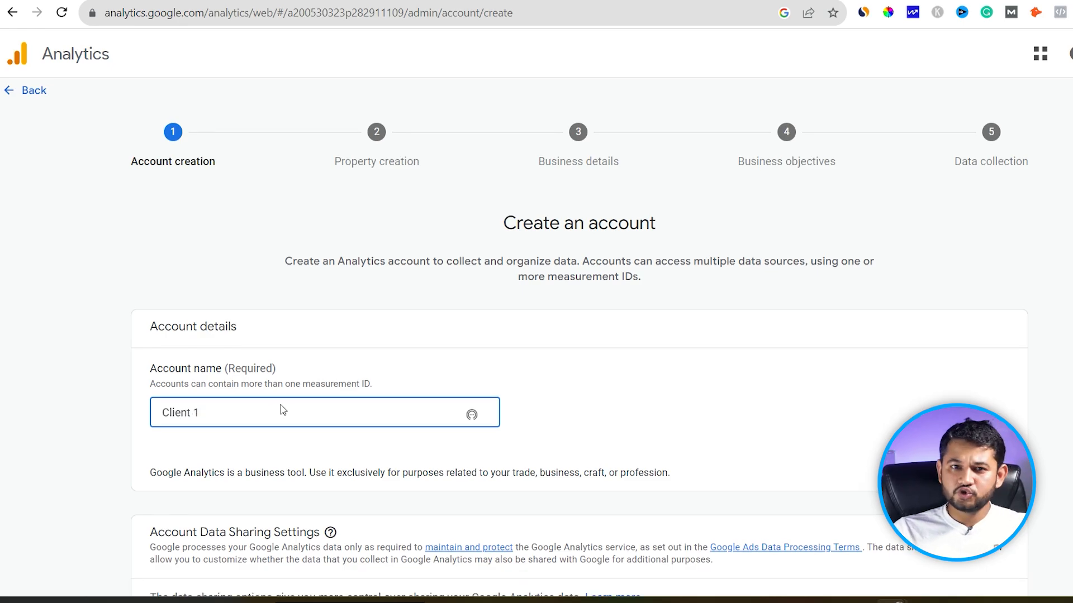
scroll(283, 409, down, 10)
click(161, 566)
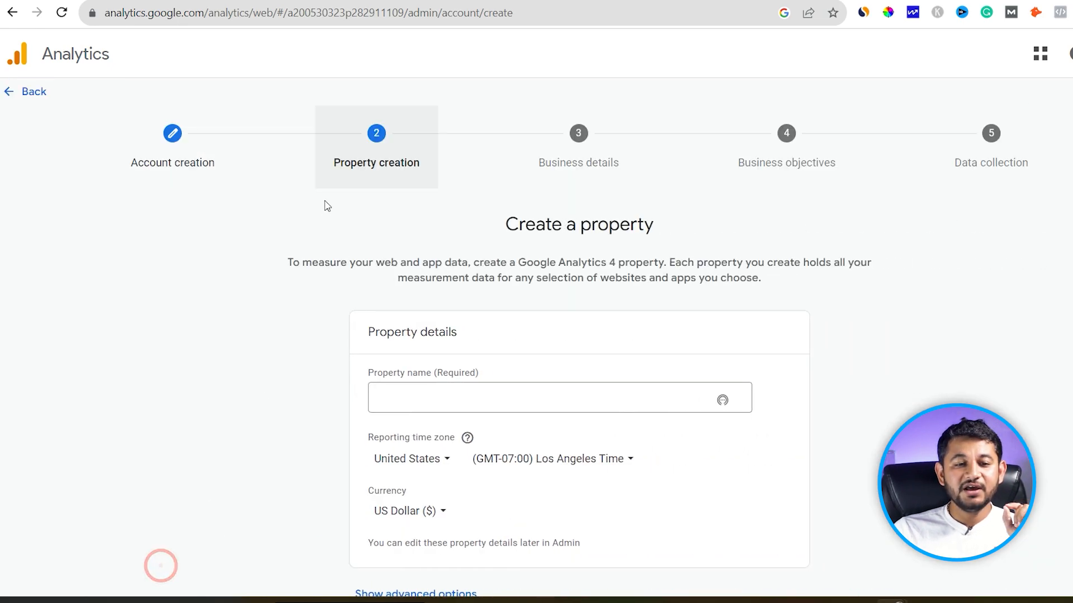
Step: Name the new property Techypix and continue to the business details
click(460, 393)
text(Techypix)
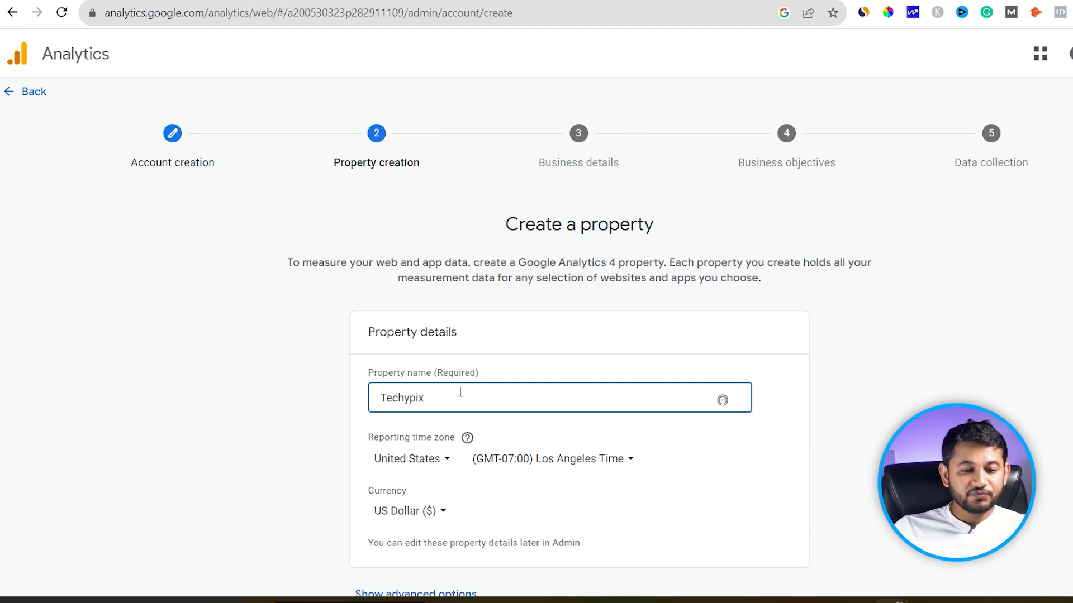
scroll(406, 494, down, 1)
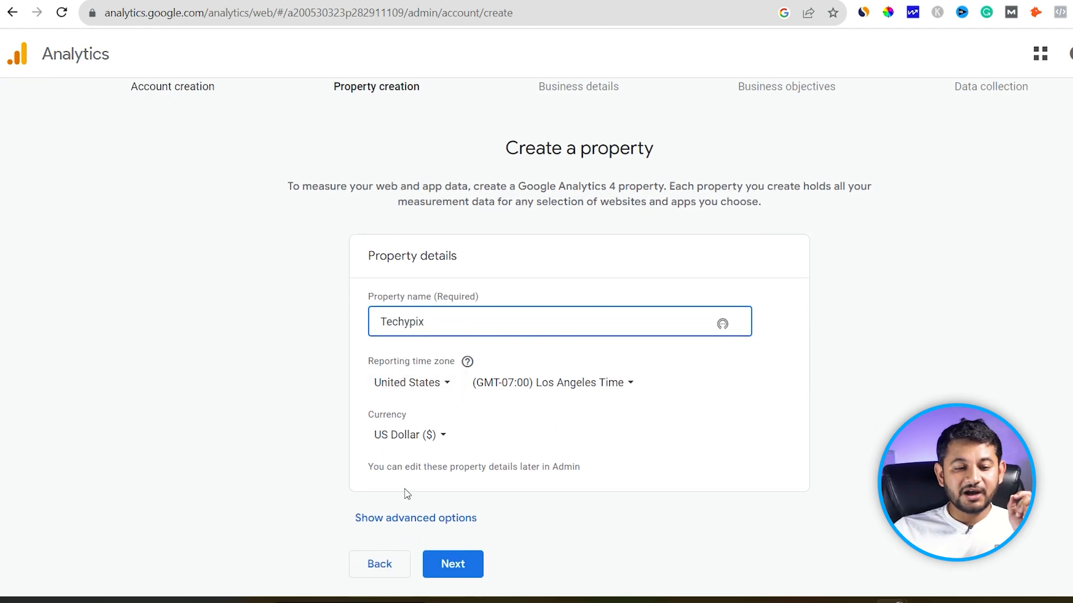
click(454, 571)
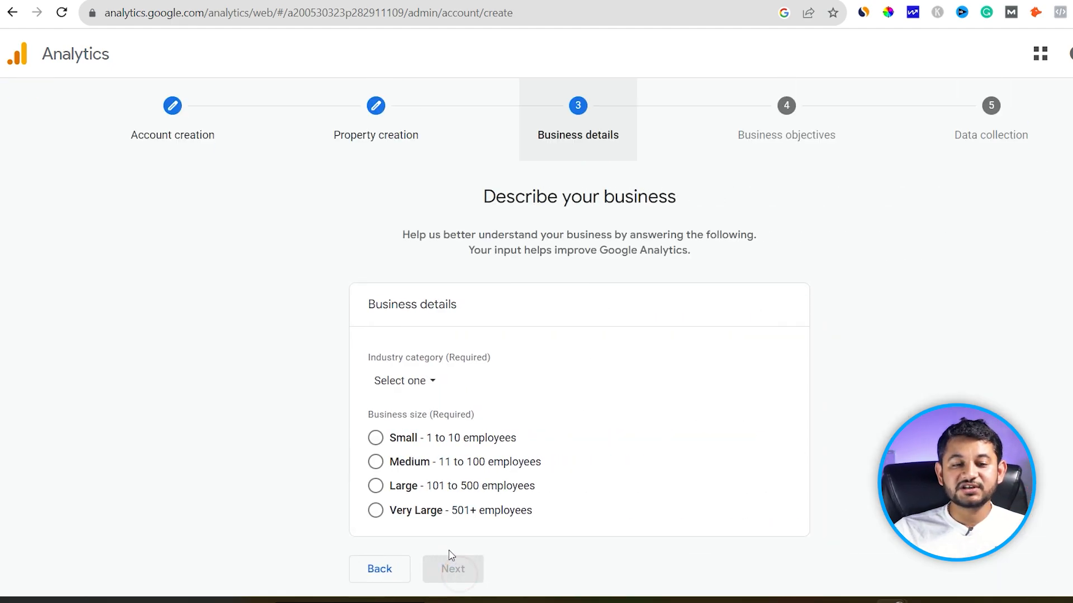
Step: Set the industry category to Jobs & Education and the business size to Small, and continue to the business objectives
click(384, 381)
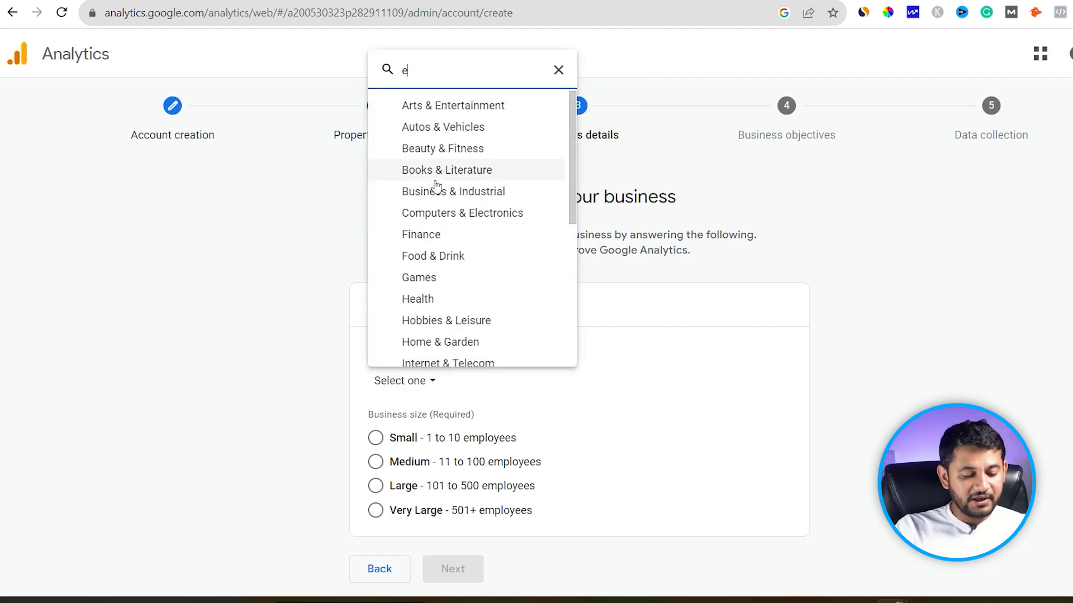
text(educa)
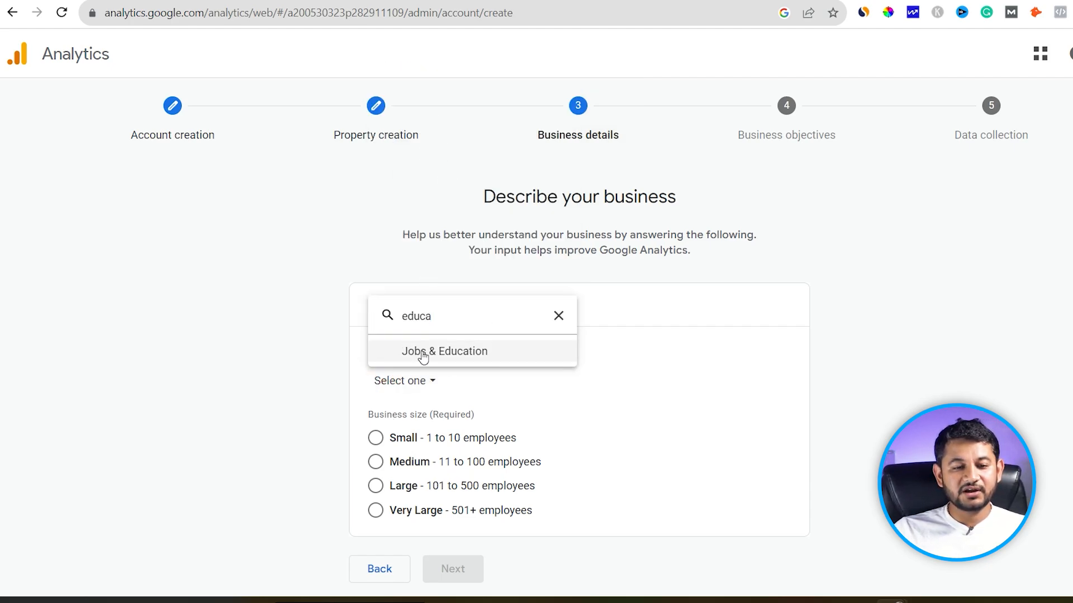
click(421, 351)
click(376, 438)
click(454, 569)
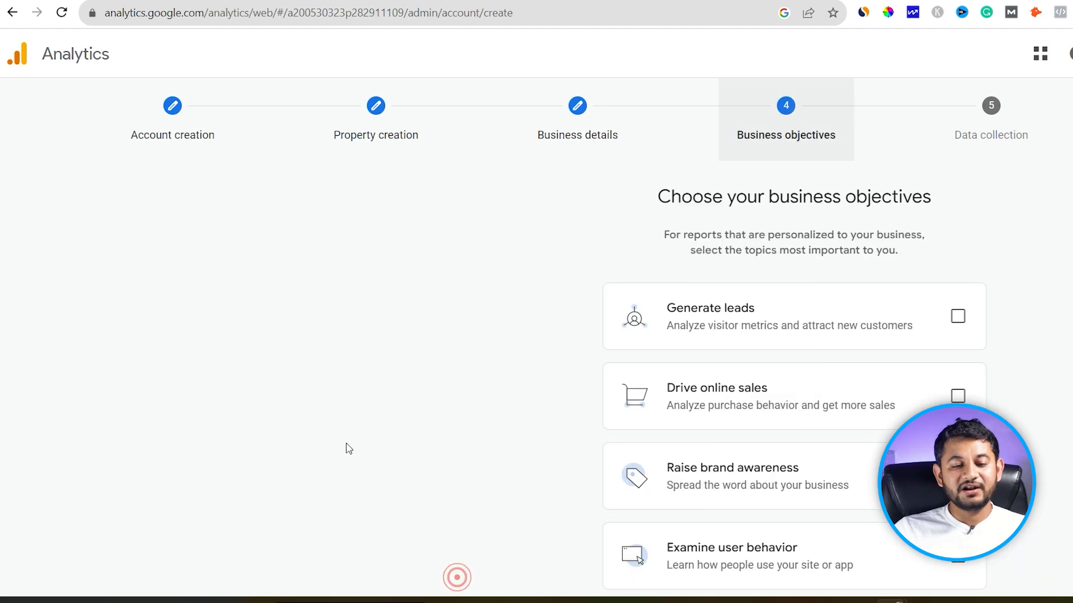
Step: Try selecting Generate leads, Drive online sales, Raise brand awareness and Examine user behavior as the business objectives
scroll(352, 414, down, 1)
scroll(360, 383, down, 1)
click(743, 179)
click(743, 258)
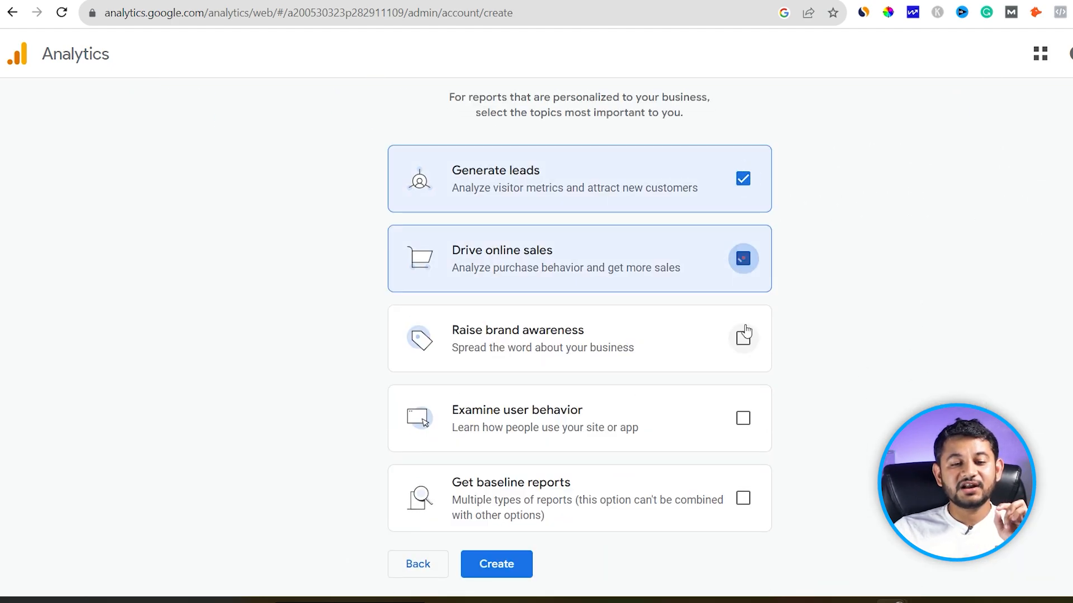
click(743, 335)
click(734, 423)
Step: Choose Get baseline reports as the business objective and create the account and property, confirming the agreement
click(742, 499)
click(503, 566)
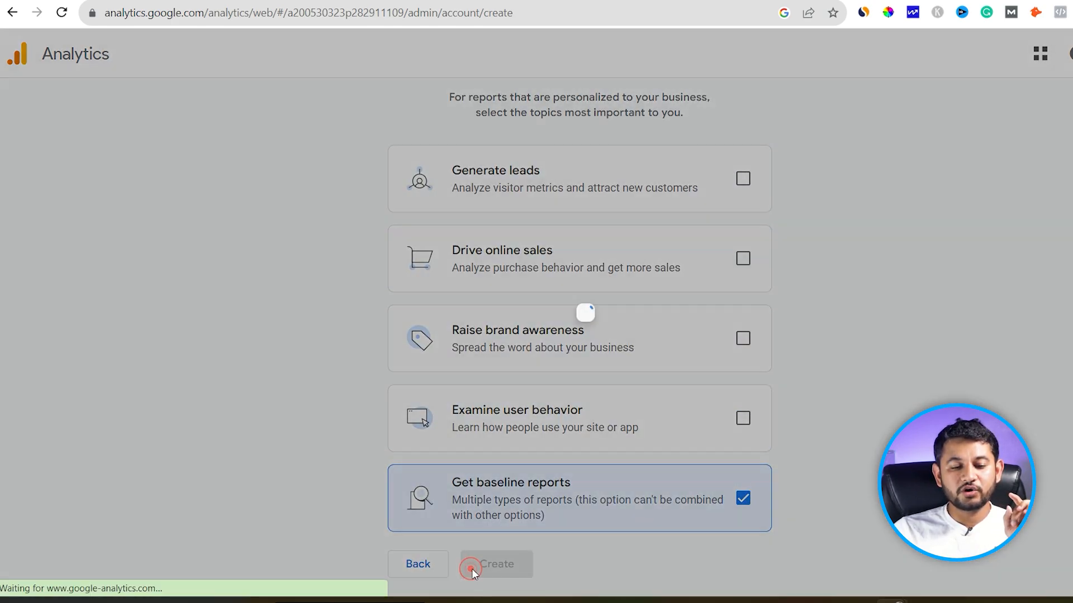
click(395, 429)
click(398, 478)
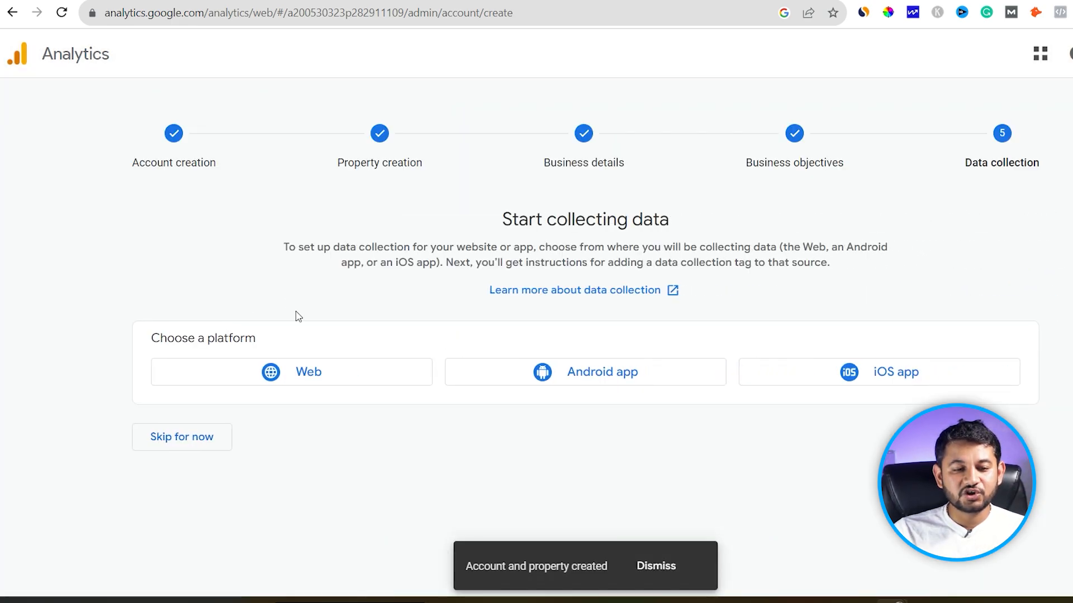
click(302, 372)
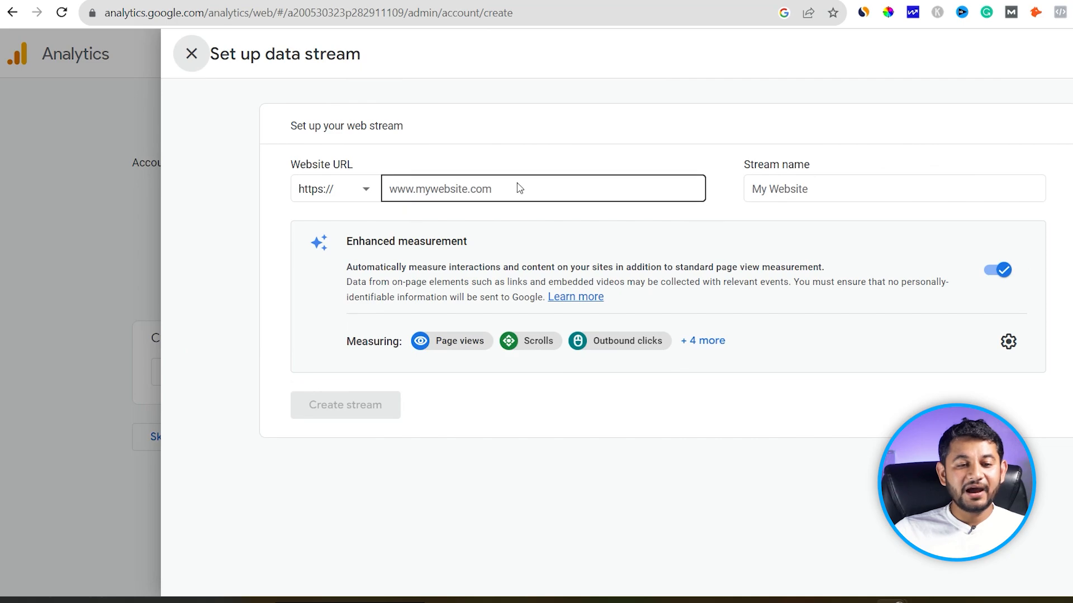
click(517, 184)
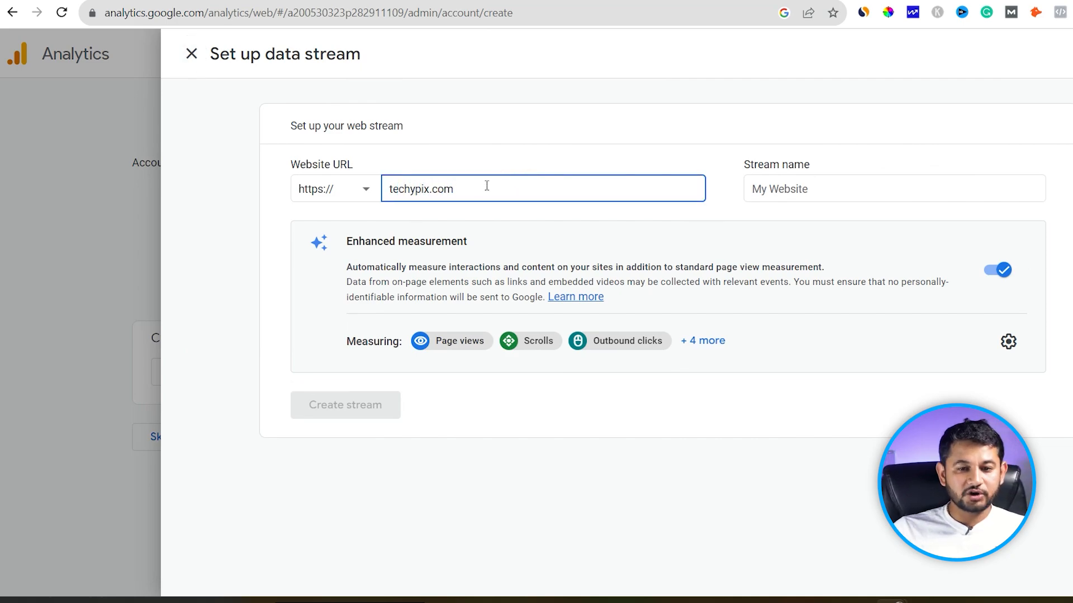
click(816, 183)
text(Techy pix)
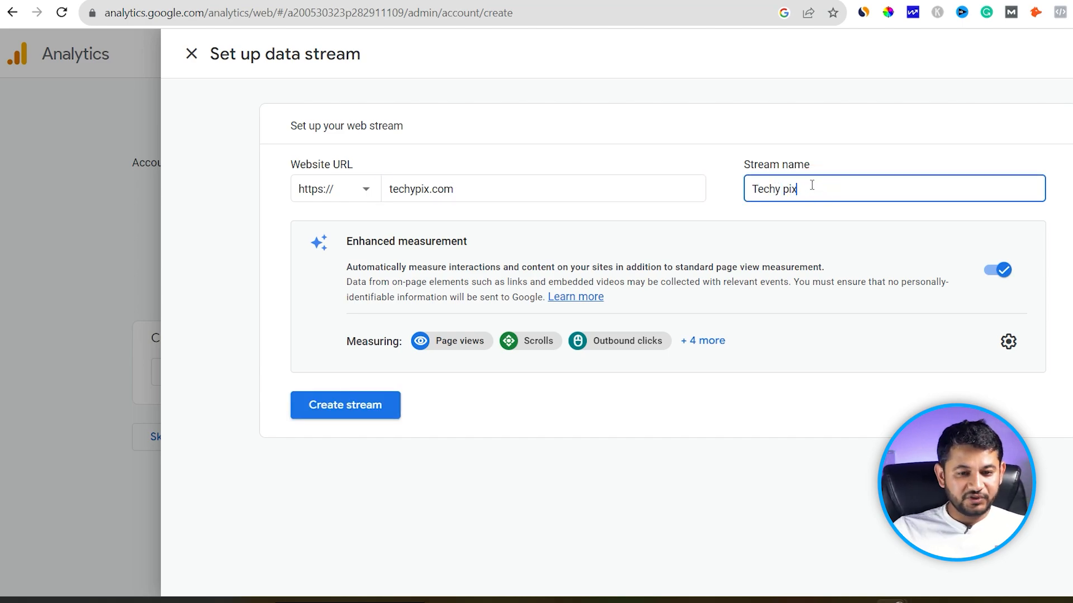
click(365, 403)
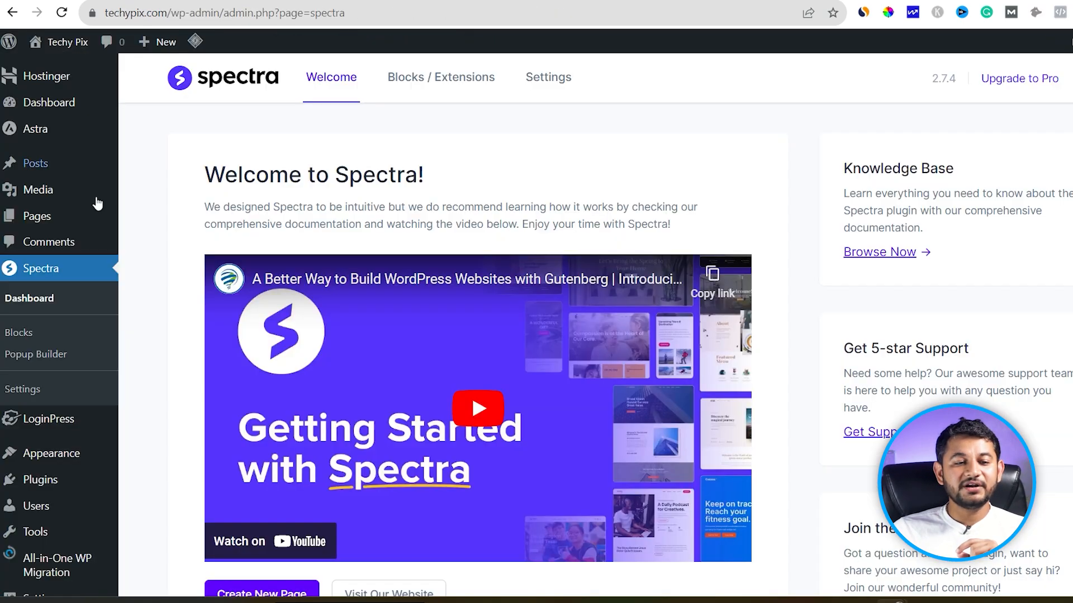
Step: Switch to the site's WordPress admin and search the installable plugins for sitekit
mouse_move(38, 479)
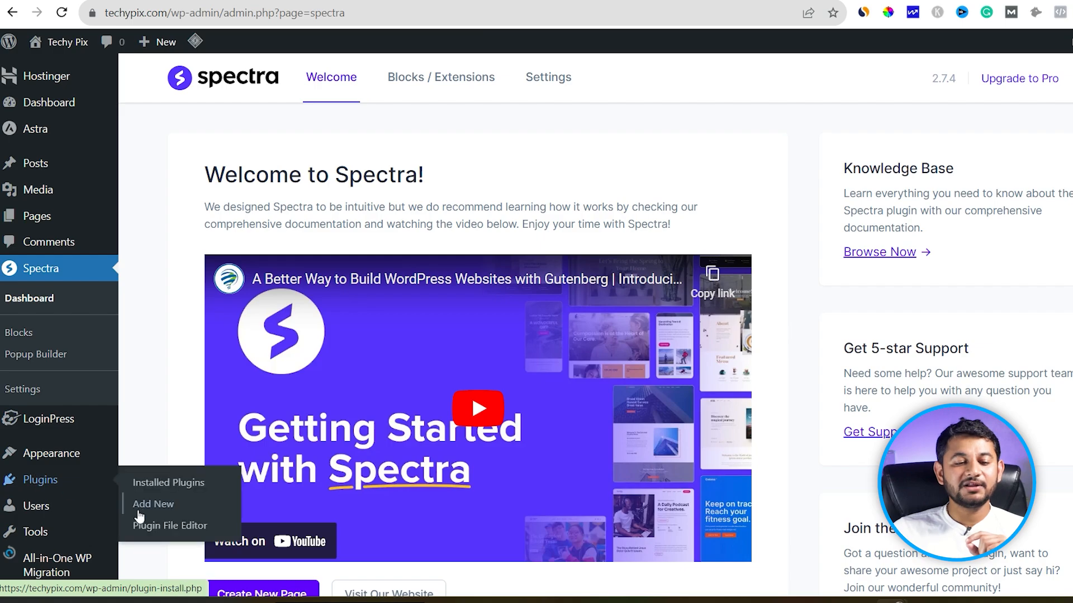
click(146, 508)
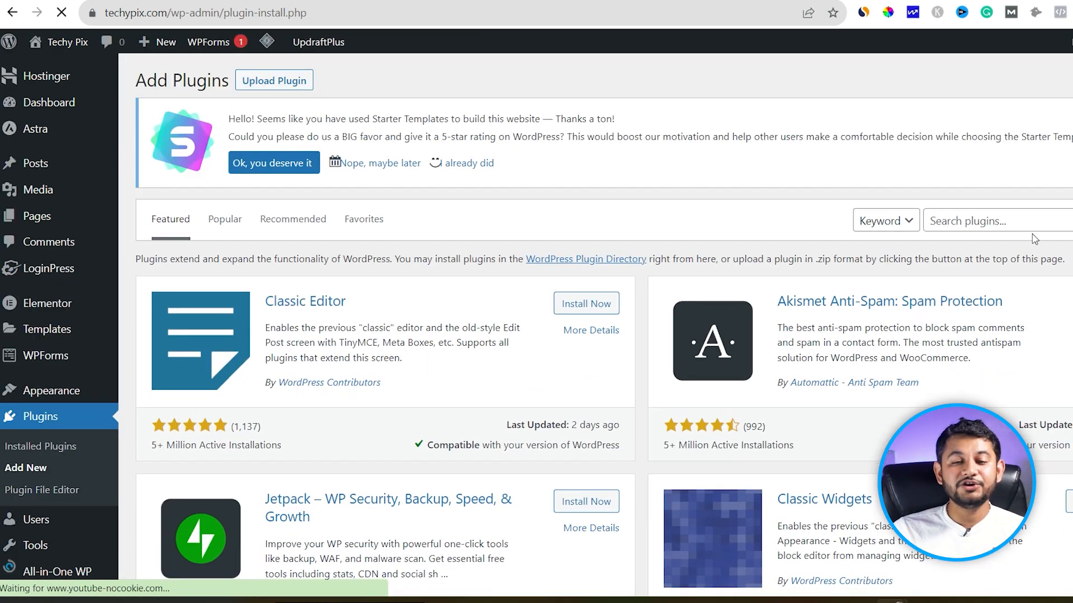
click(1029, 223)
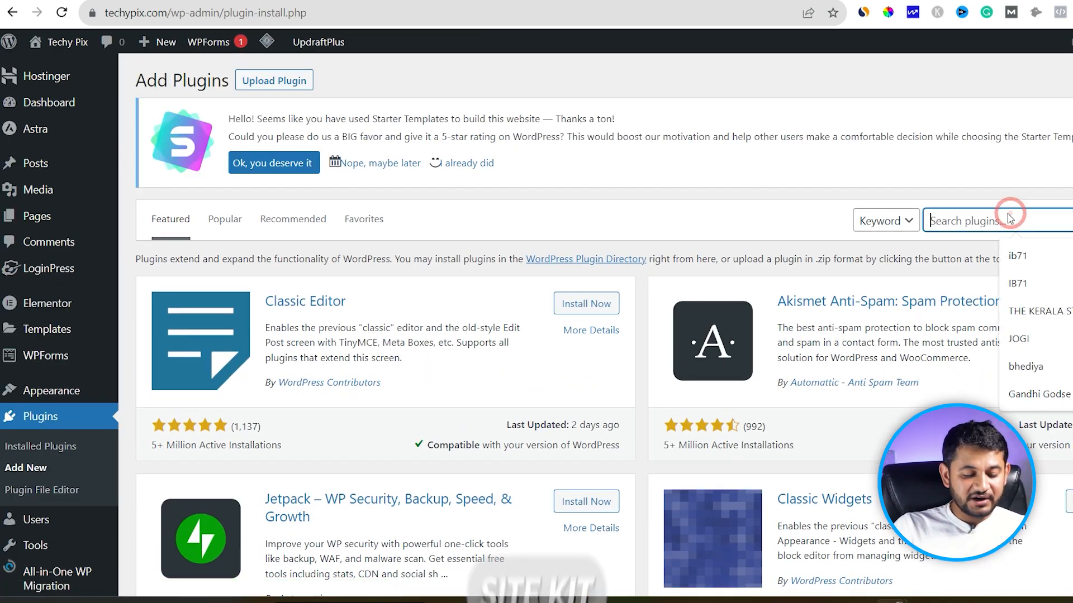
text(siteki)
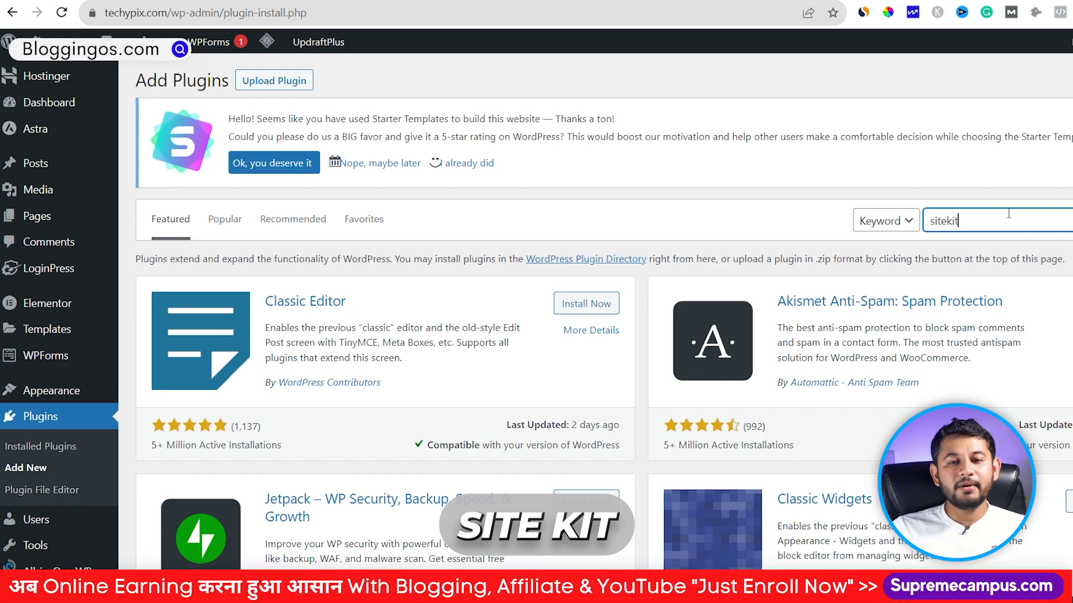
text(t)
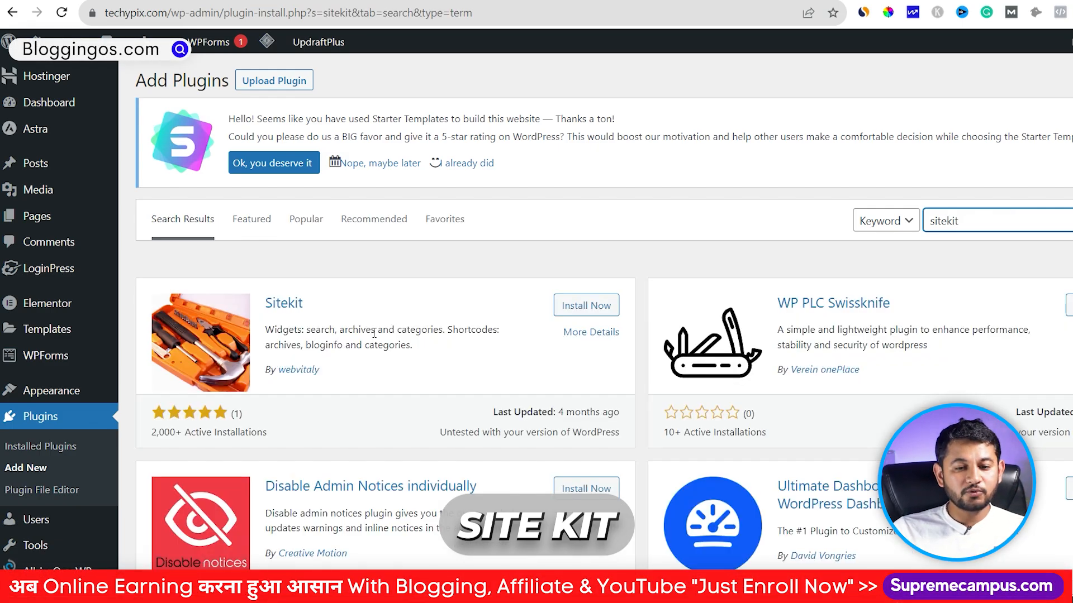
Step: Change the plugin search to google site, and install and activate Site Kit by Google
click(930, 221)
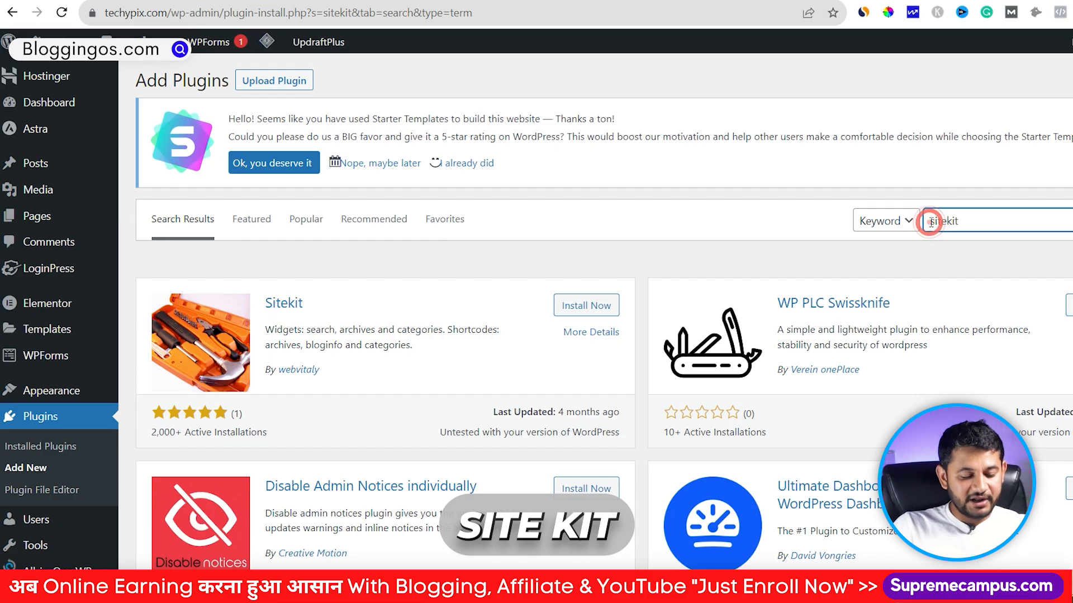
text(google)
key(End)
key(BackSpace)
key(BackSpace)
key(BackSpace)
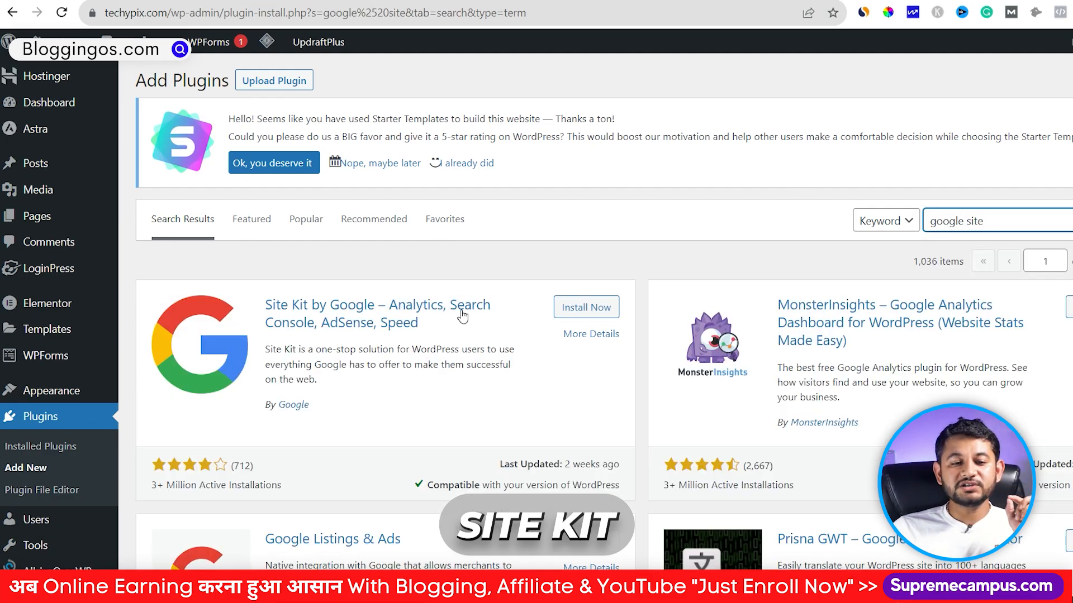
click(580, 310)
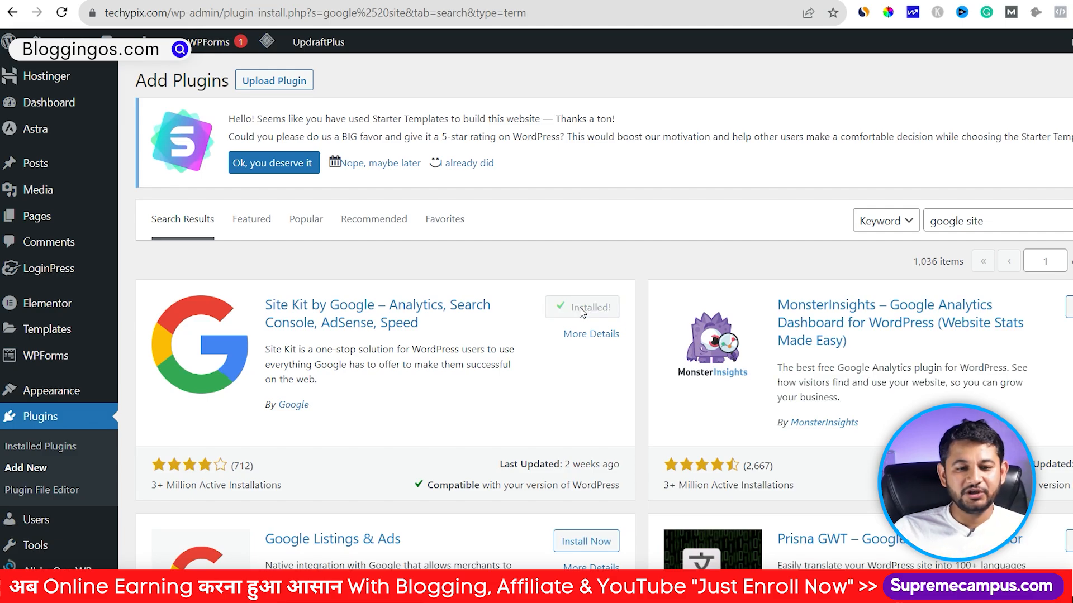
click(581, 313)
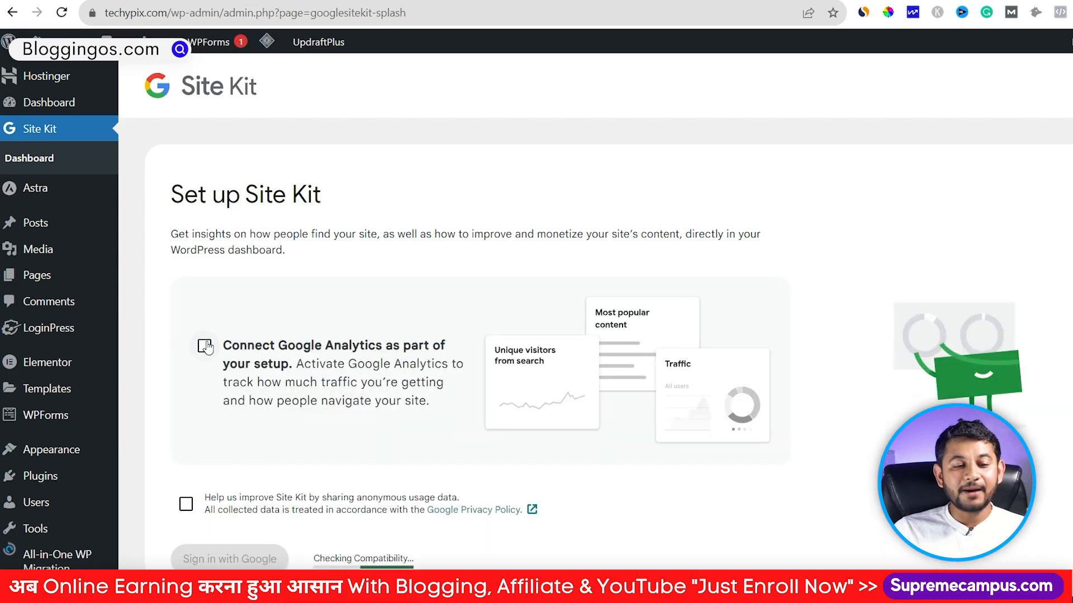
Step: Enable connecting Google Analytics and sharing anonymous usage data, and sign in with the Google account, granting Site Kit access
click(204, 346)
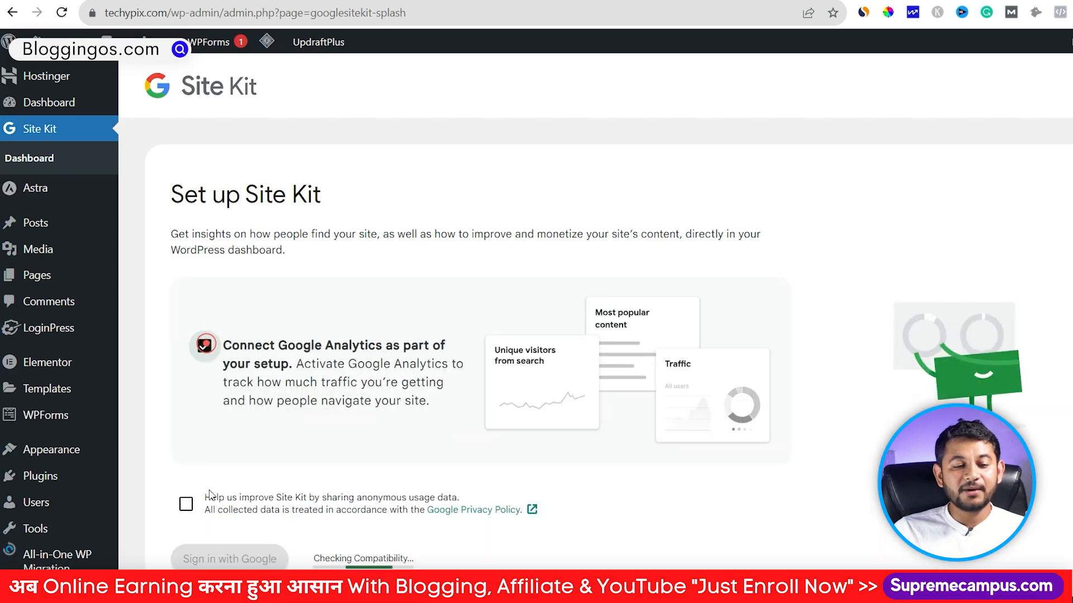
click(186, 505)
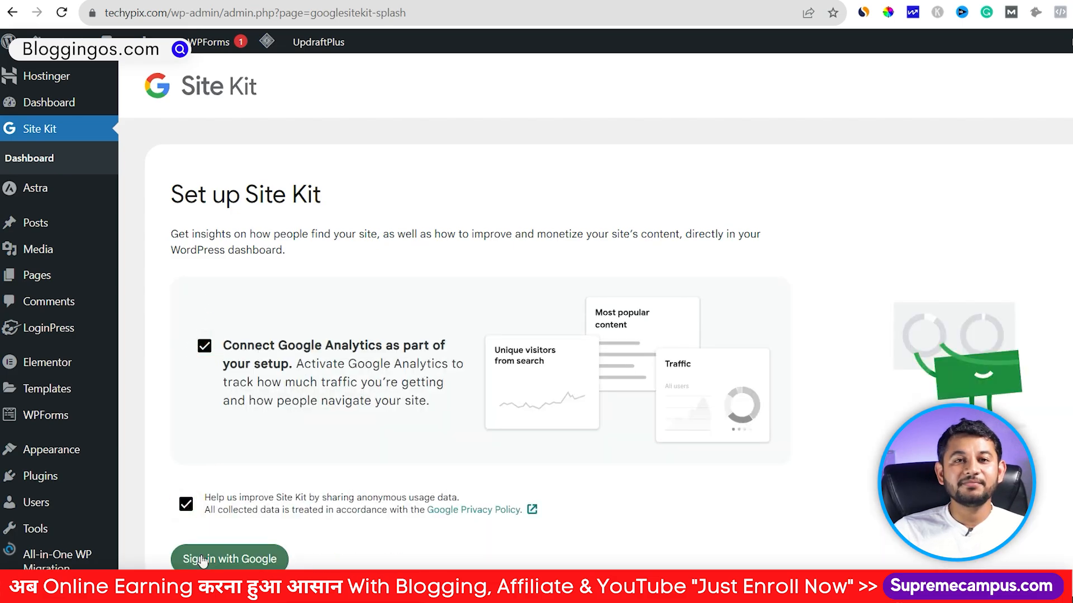
click(201, 560)
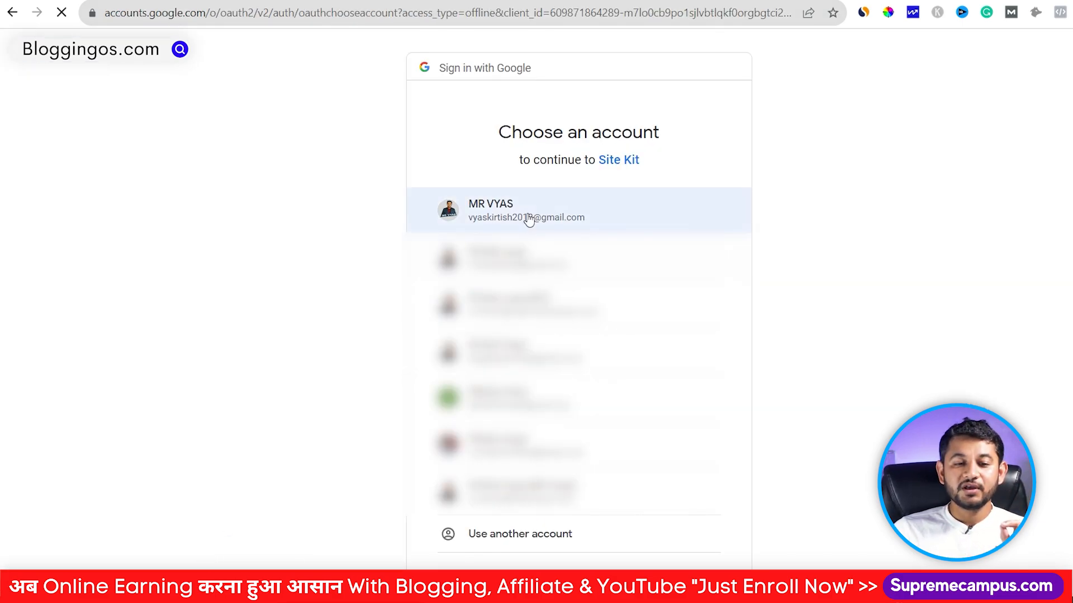
click(528, 219)
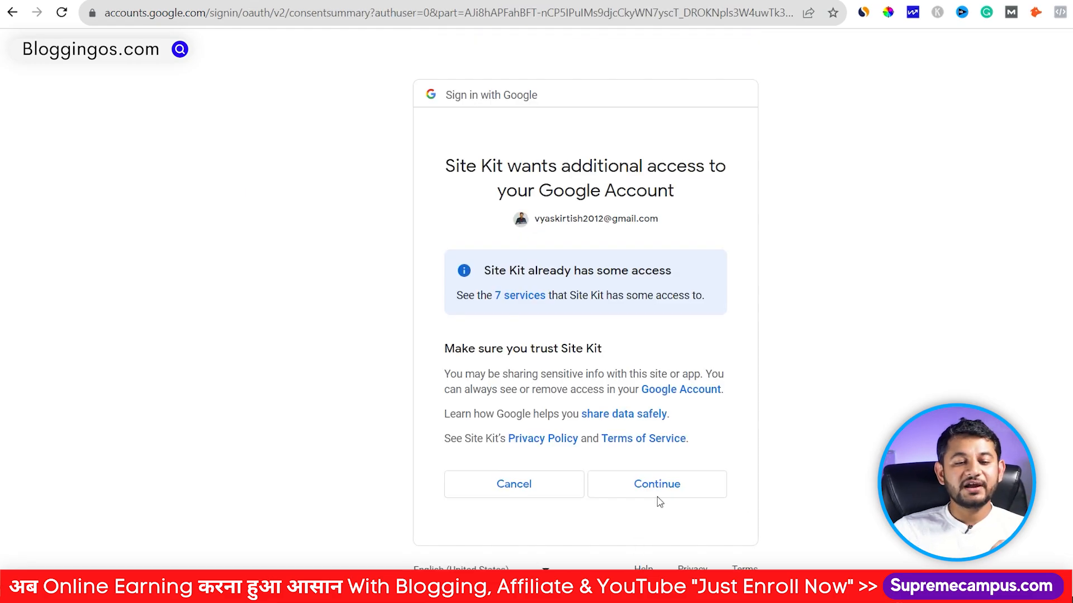
click(658, 492)
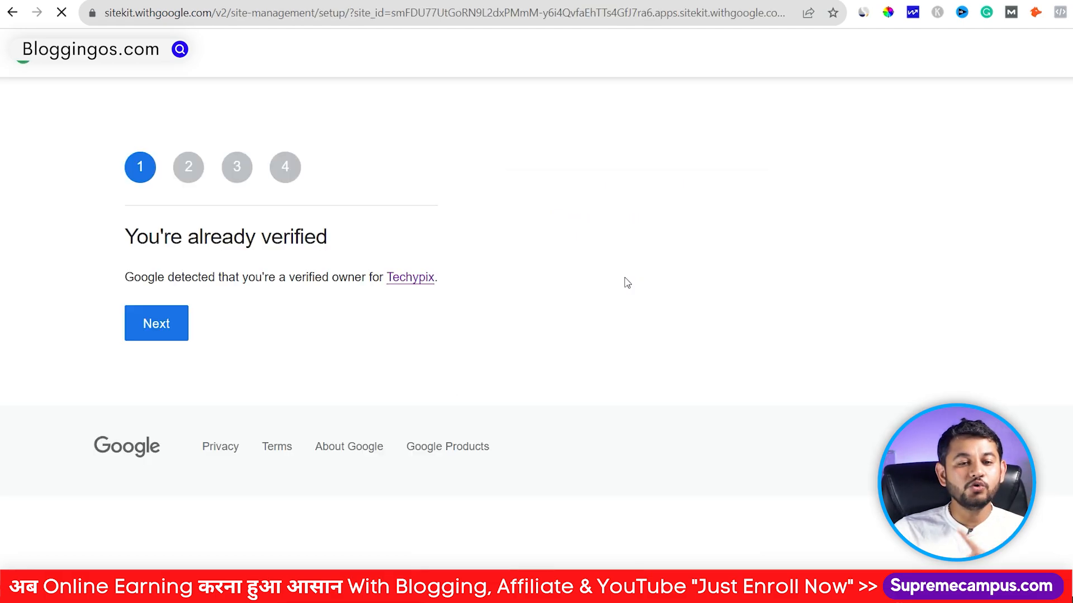
Step: Complete the Site Kit verification pages and configure Analytics with account Client 1, property Techypix and the Techy pix web data stream
click(164, 332)
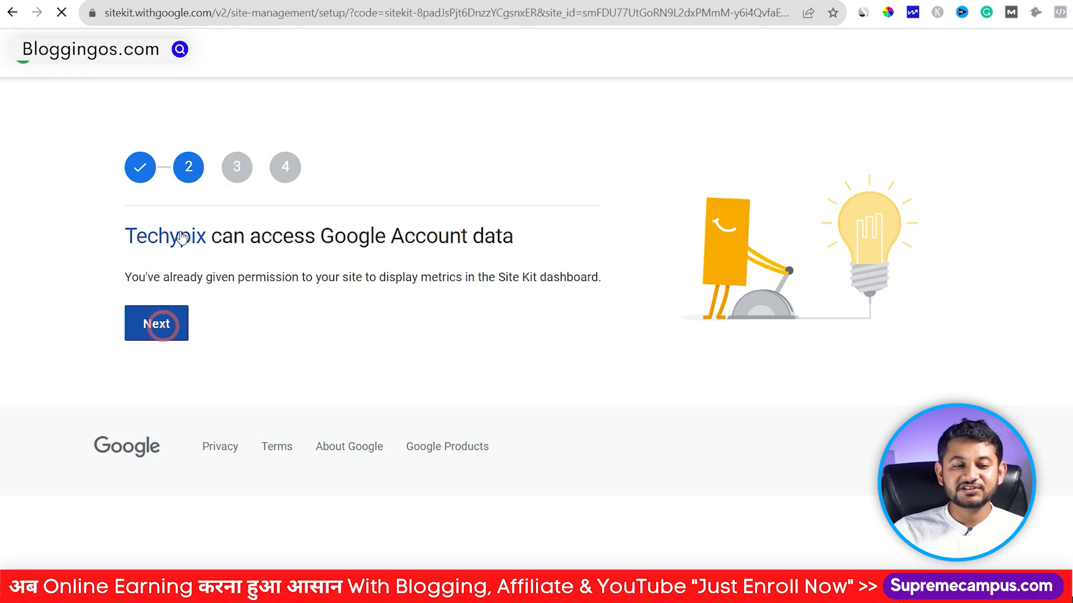
click(159, 330)
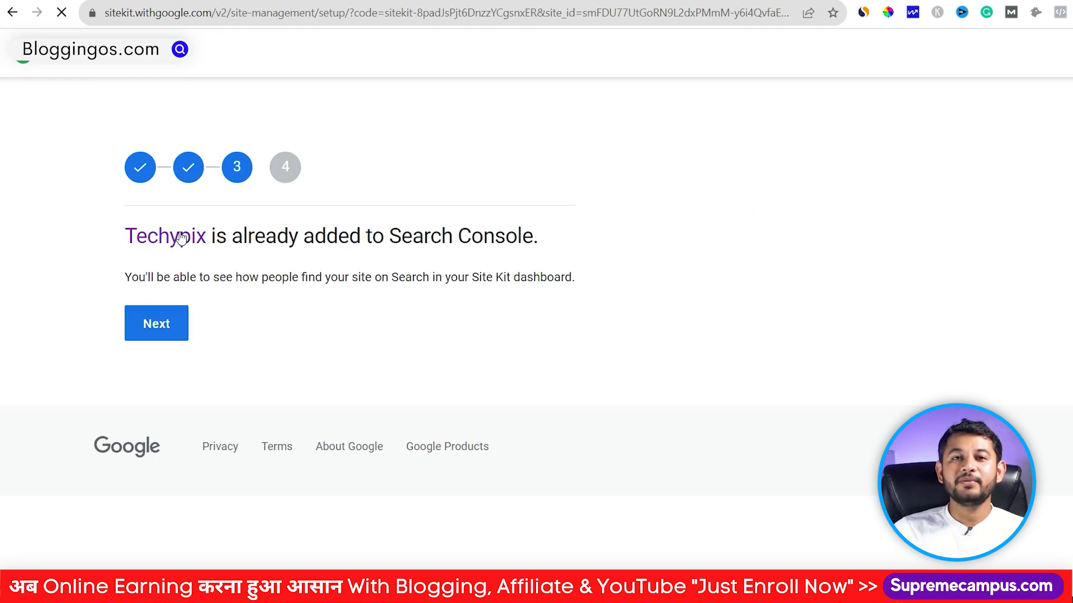
click(174, 328)
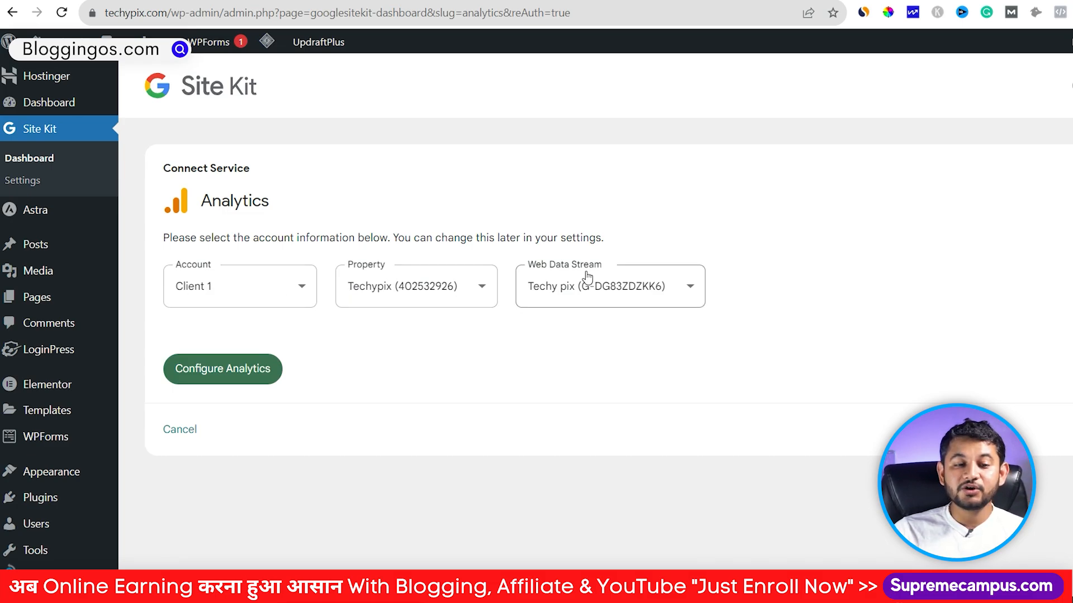
click(262, 370)
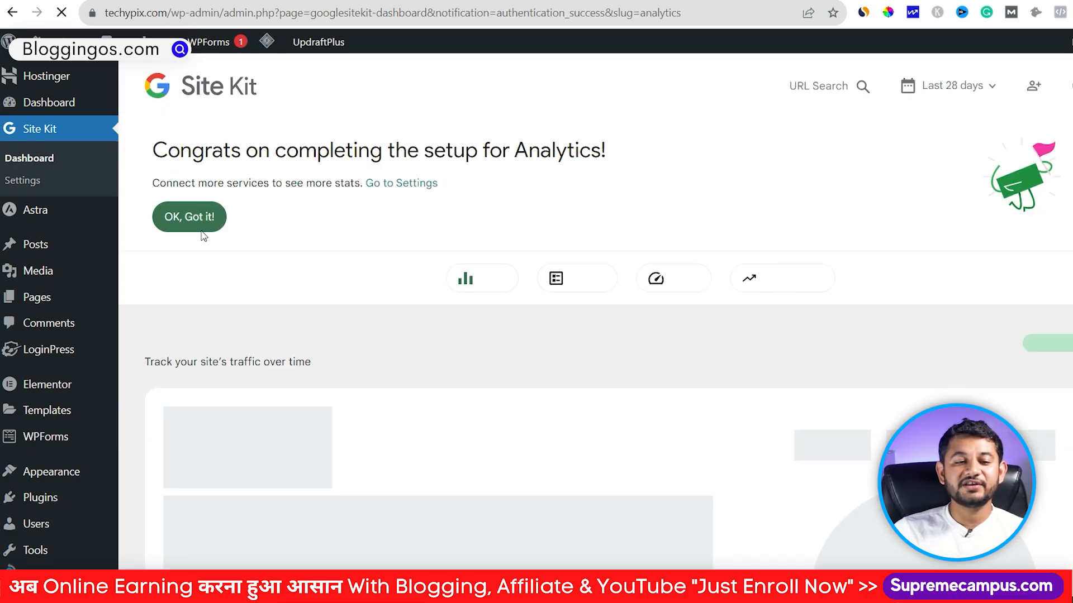
Step: Dismiss the Analytics setup message and look through the traffic section of the Site Kit dashboard
drag(205, 152, 579, 137)
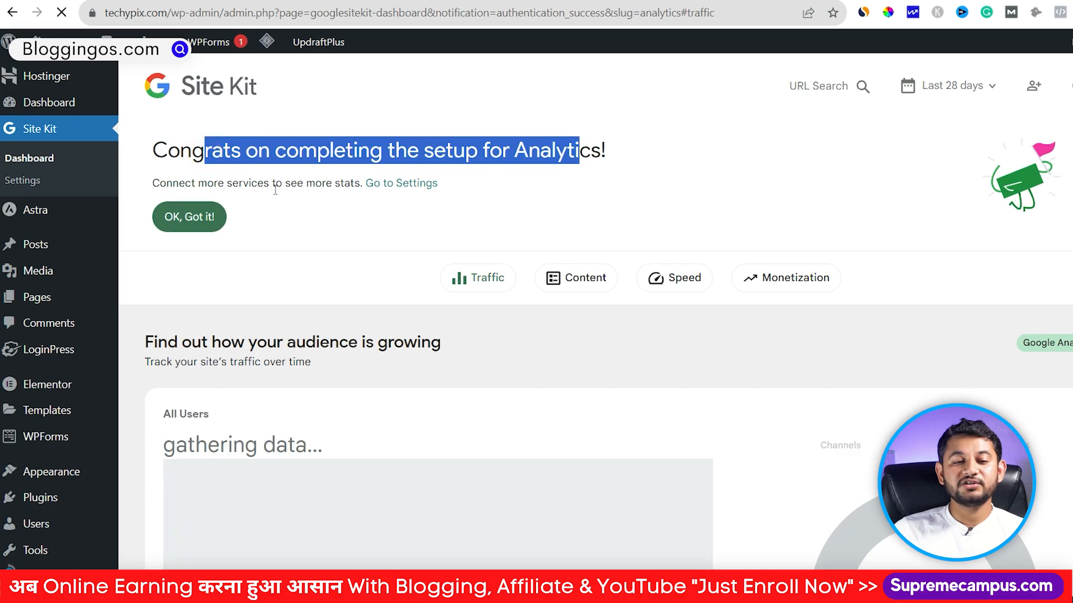
click(196, 217)
scroll(589, 163, down, 12)
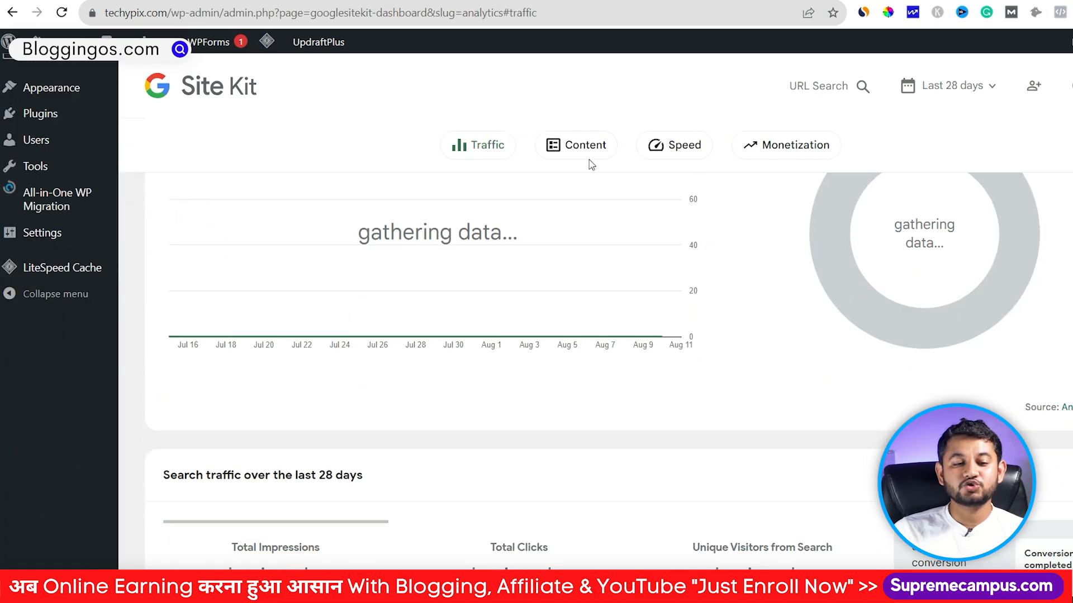
scroll(584, 395, up, 11)
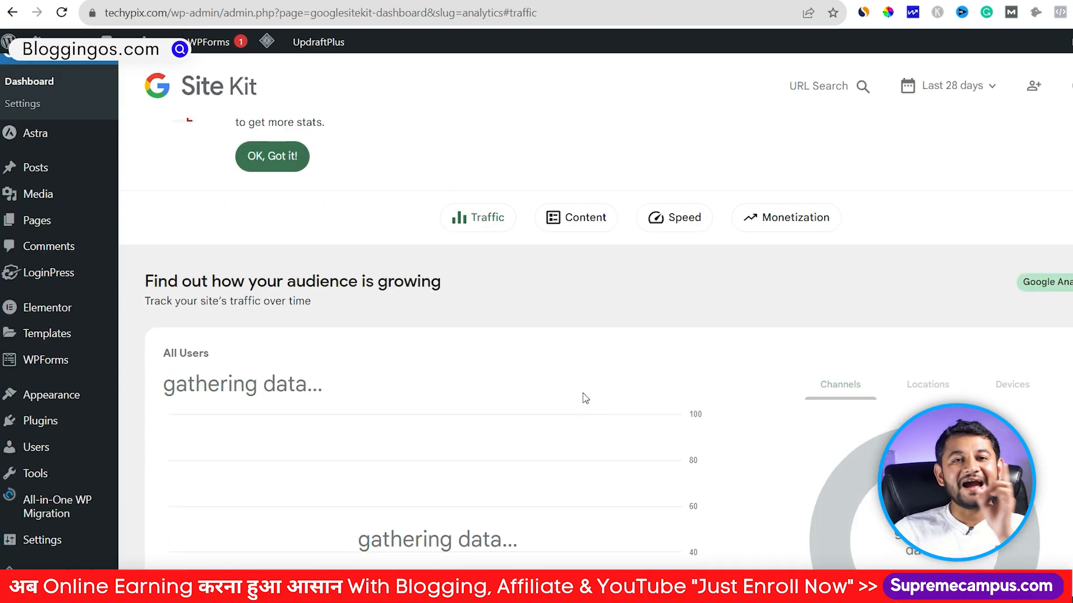
scroll(580, 396, up, 1)
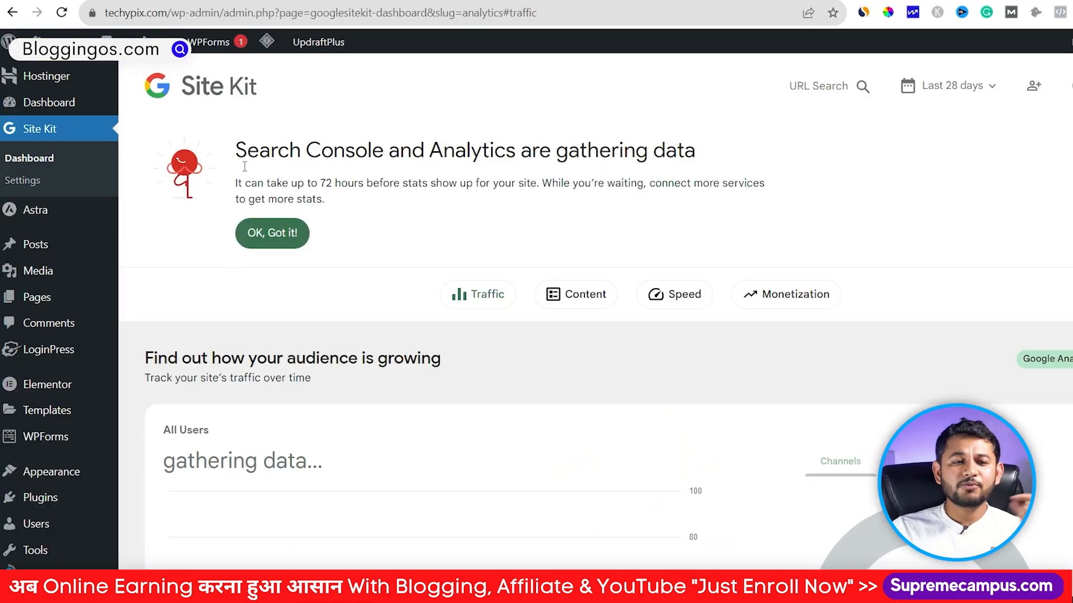
mouse_move(244, 58)
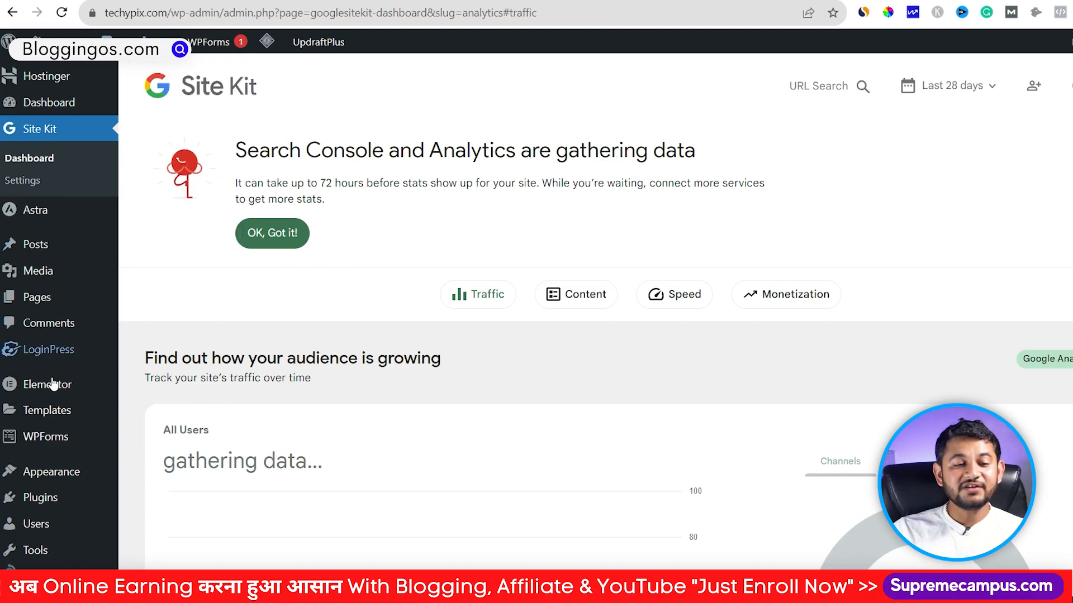
mouse_move(56, 459)
mouse_move(73, 505)
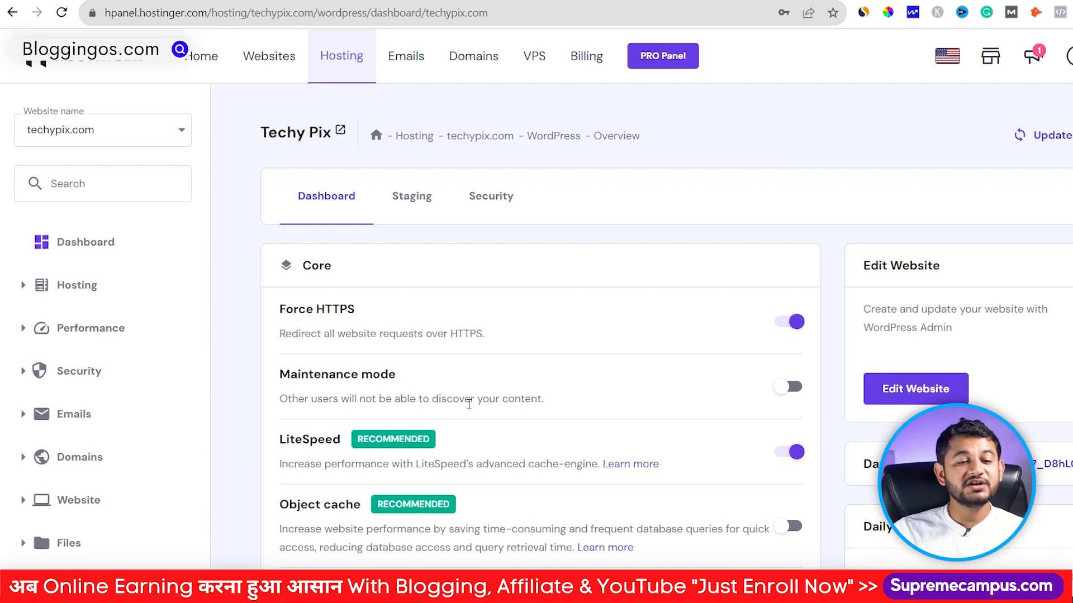
Step: Switch to the Hostinger panel and activate the akismet plugin in techypix.com's WordPress security section
scroll(468, 421, down, 1)
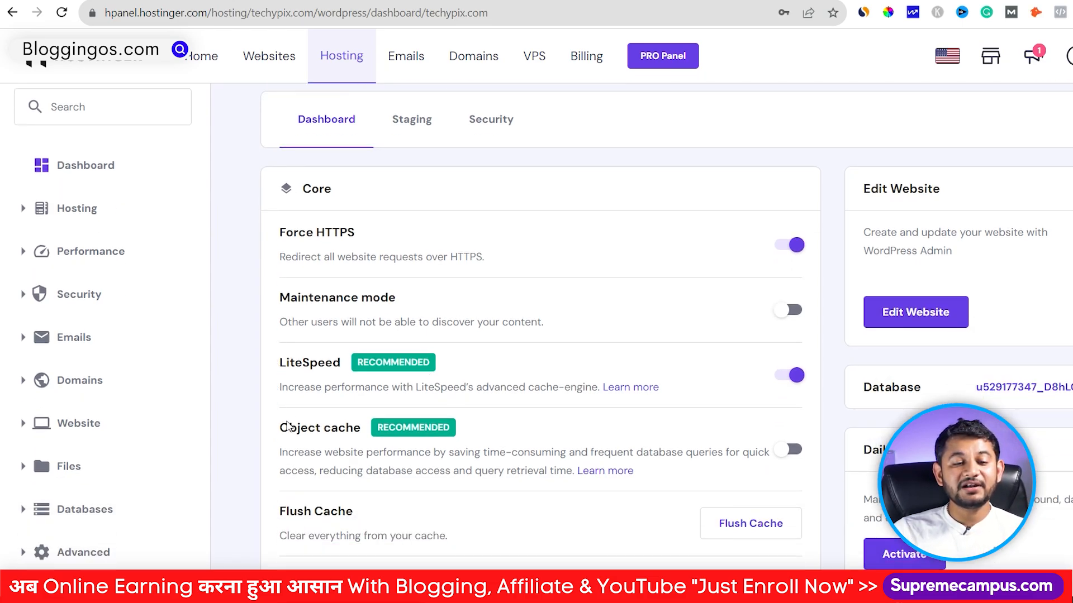
click(496, 119)
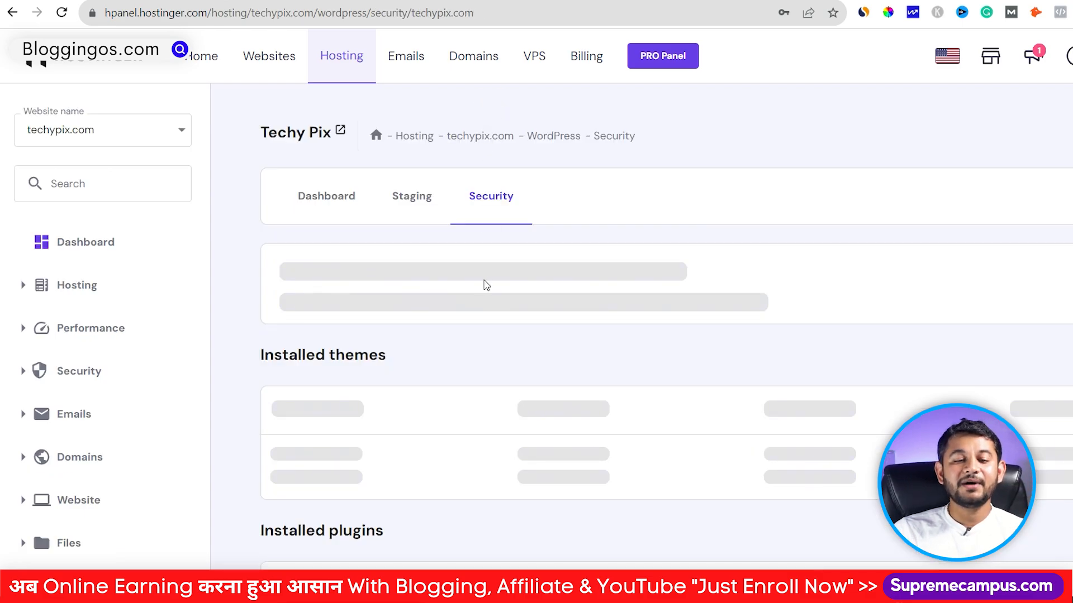
scroll(486, 286, down, 5)
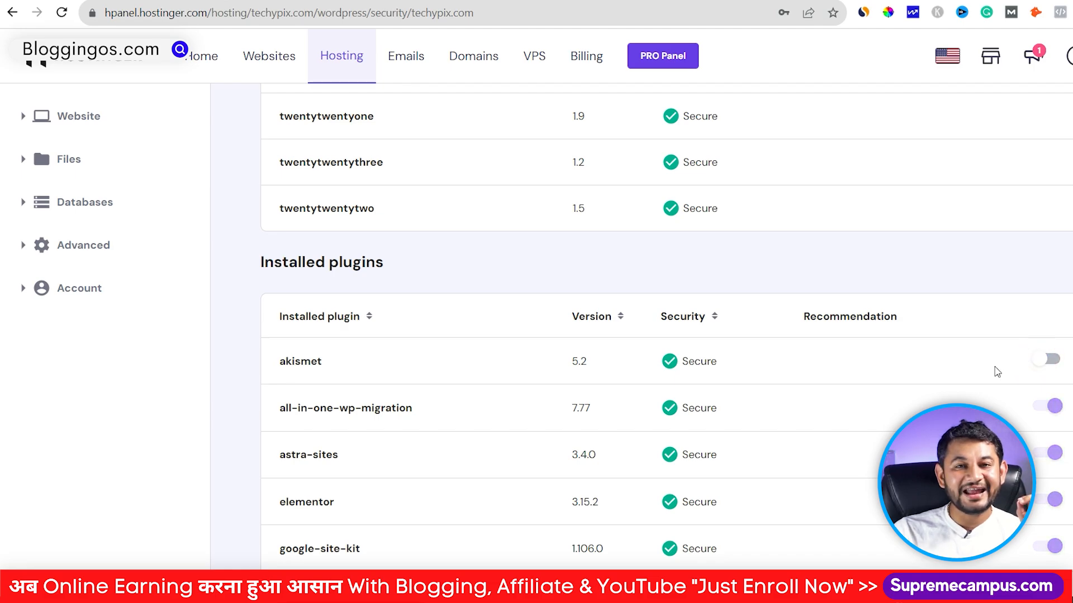
click(1052, 361)
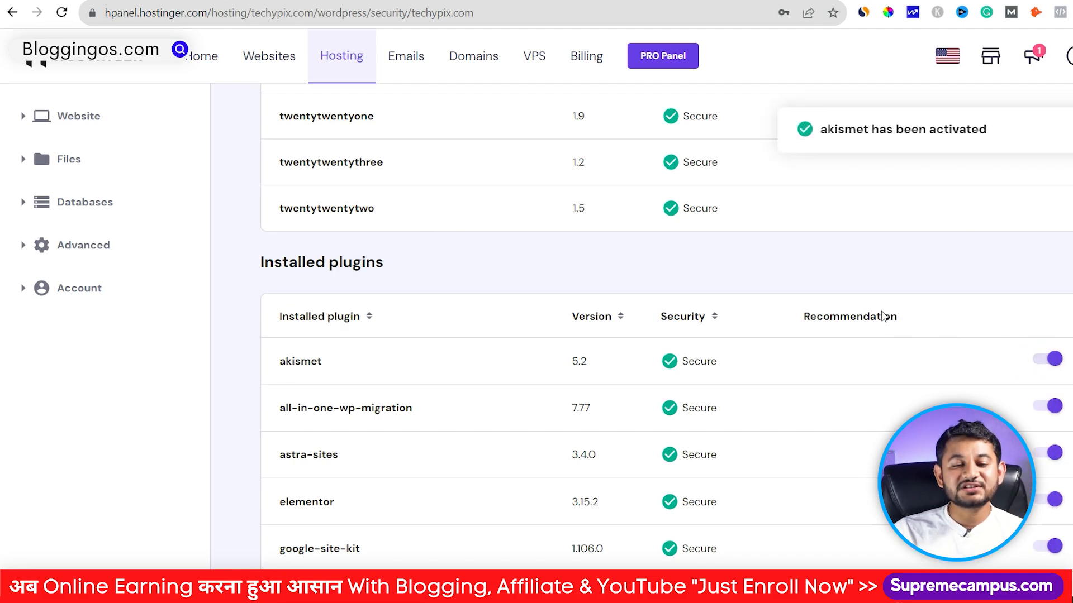
Step: Return to the WordPress overview dashboard of techypix.com in Hostinger and look through its options
scroll(880, 317, up, 6)
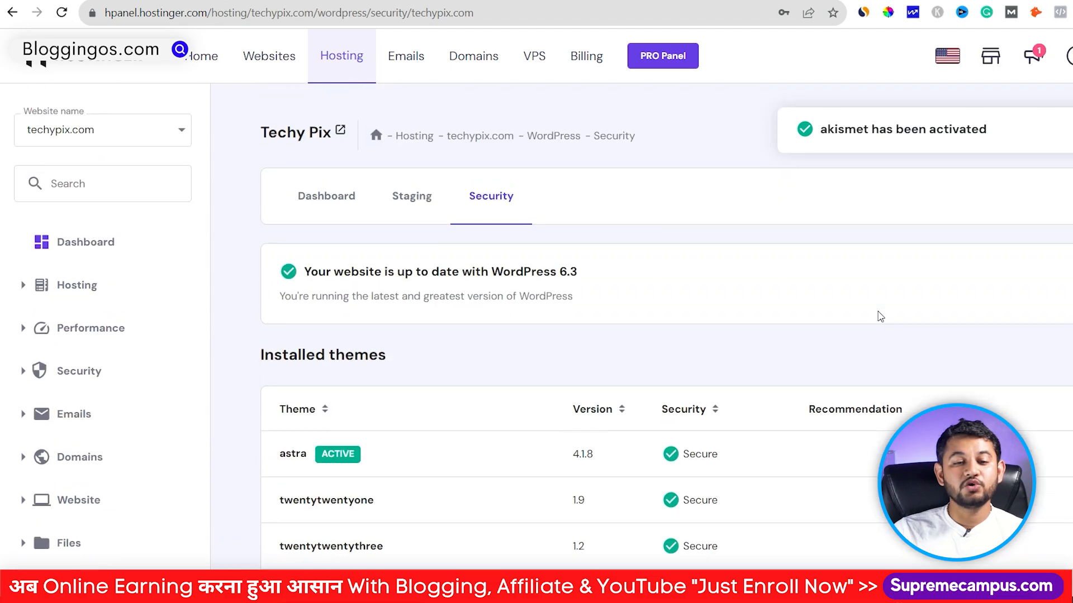
click(337, 206)
scroll(337, 208, down, 4)
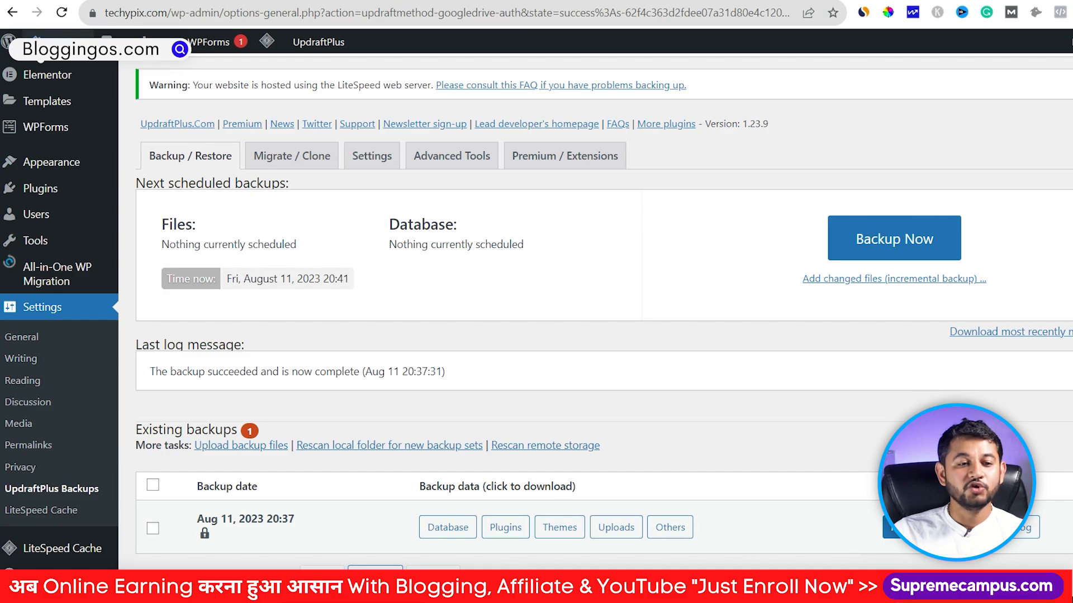
Step: Copy the Visit Site link address from the WordPress admin and search Google for gtmatrix in a new tab
mouse_move(39, 48)
right_click(40, 67)
click(78, 154)
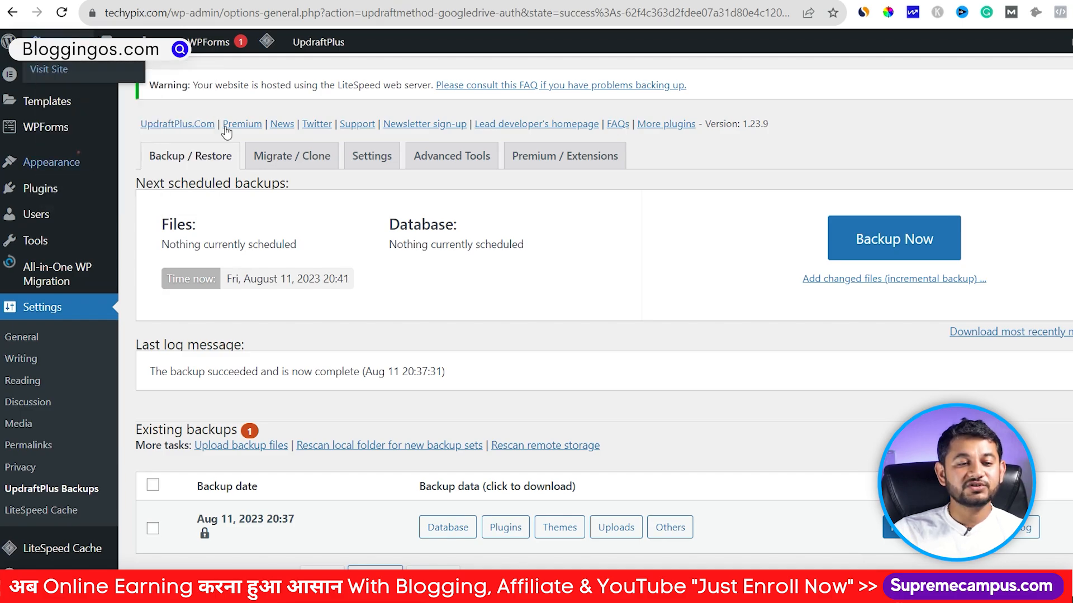
key(ctrl+t)
text(gtmatrix)
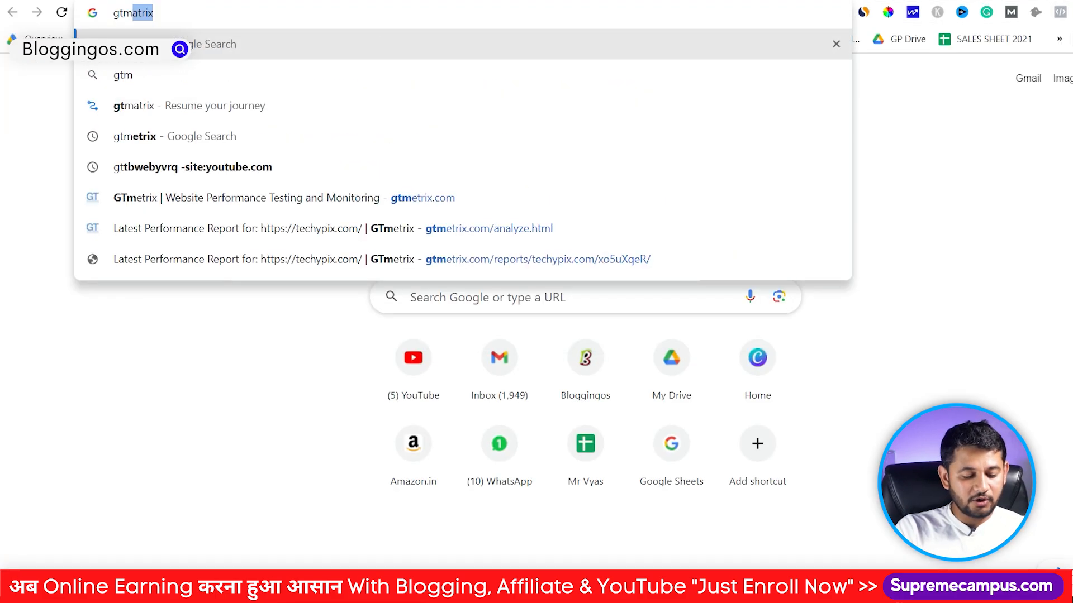
key(Return)
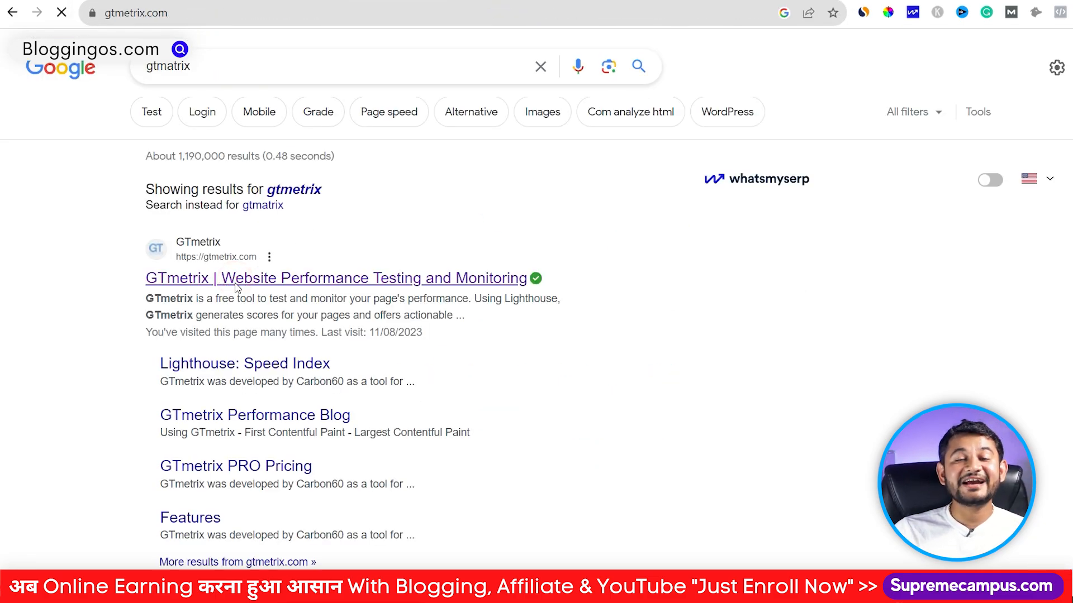
click(234, 420)
key(ctrl+v)
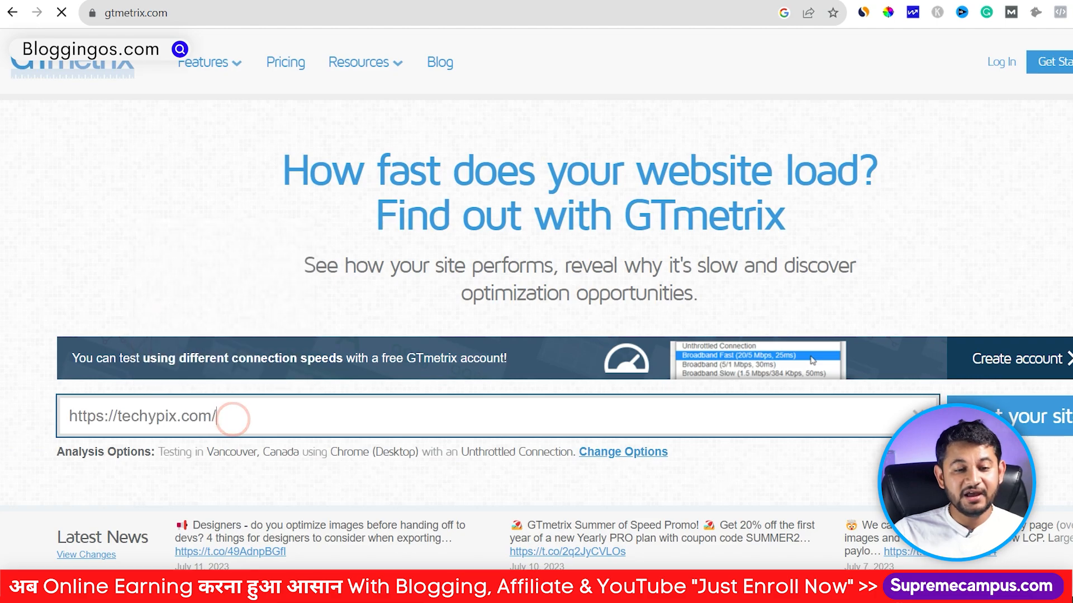
click(1006, 418)
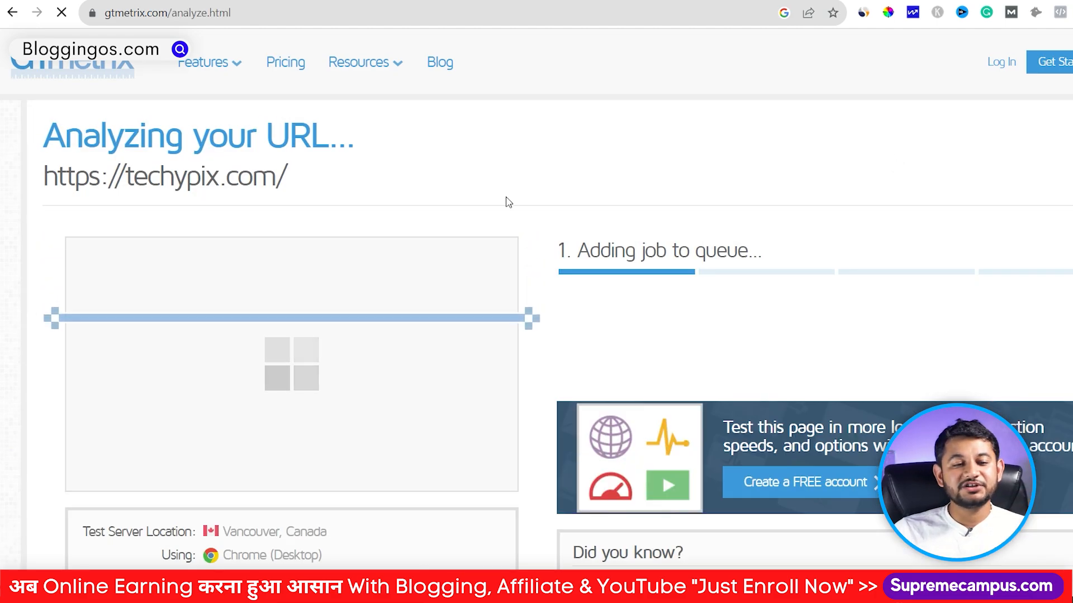